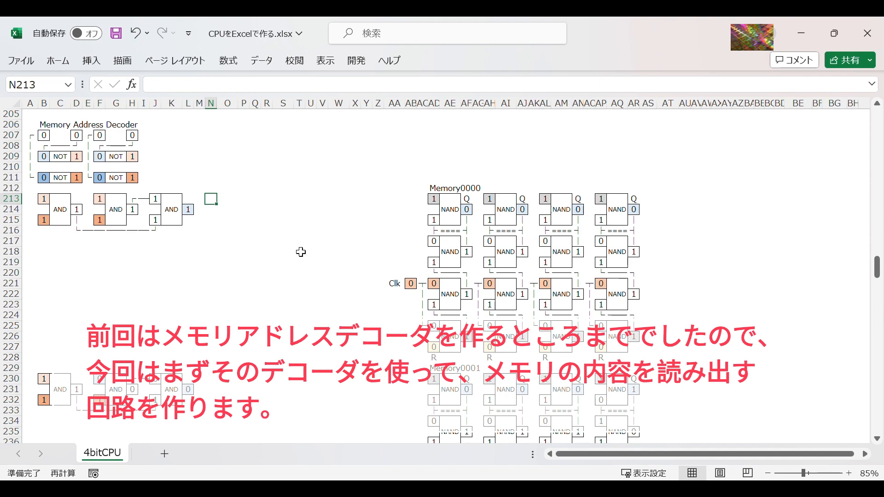
Step: Copy the AND gate in J213:L215 and paste it at N213
{"action": "left_click_drag", "start_coordinate": [155, 199], "coordinate": [189, 223]}
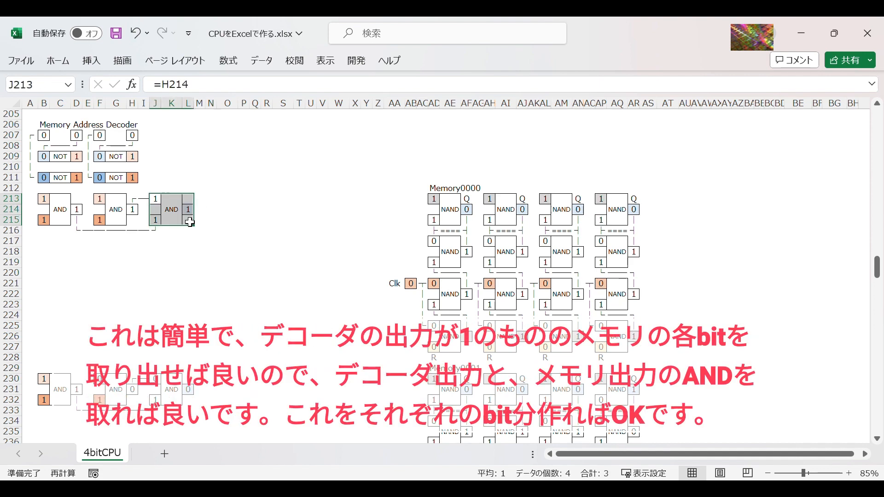
{"action": "key", "text": "ctrl+c"}
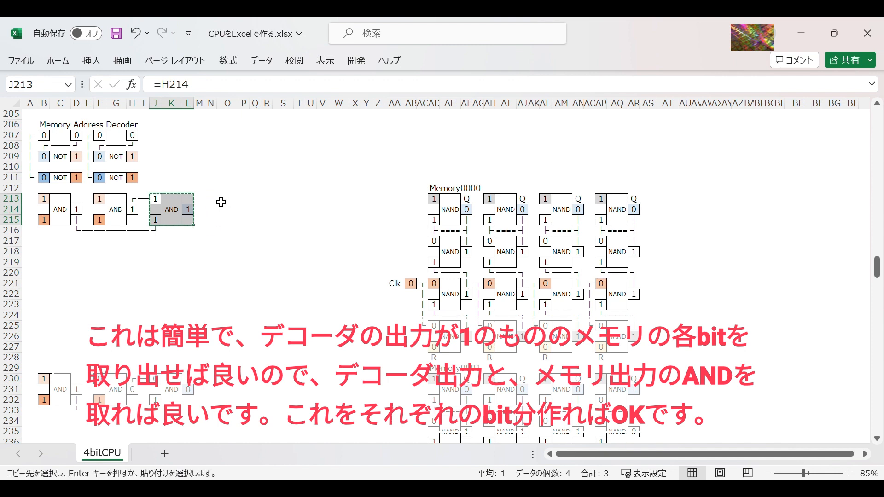
{"action": "left_click", "coordinate": [216, 202]}
{"action": "key", "text": "ctrl+v"}
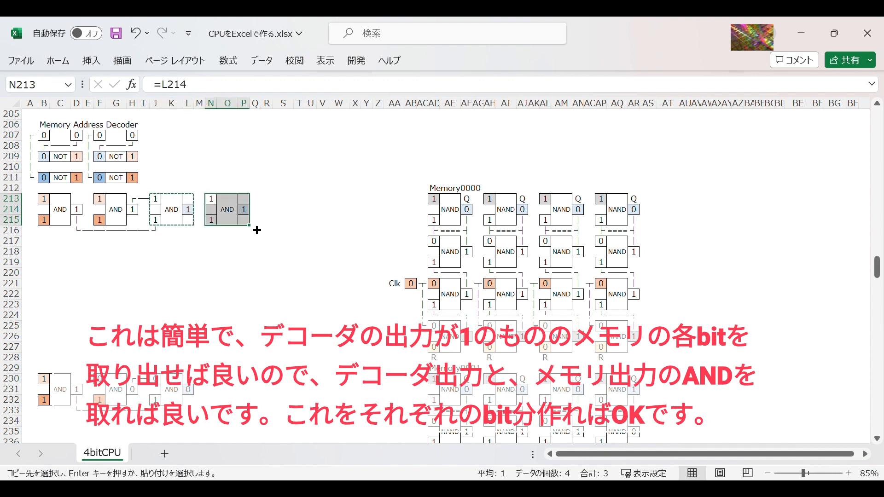
Step: Remove the fill color from the new AND gate's output cell P214
{"action": "left_click", "coordinate": [244, 211]}
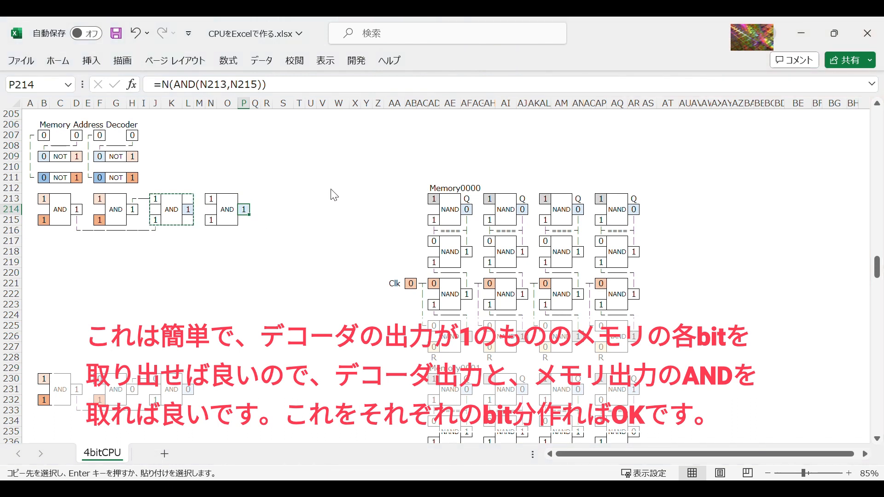
{"action": "left_click", "coordinate": [316, 56]}
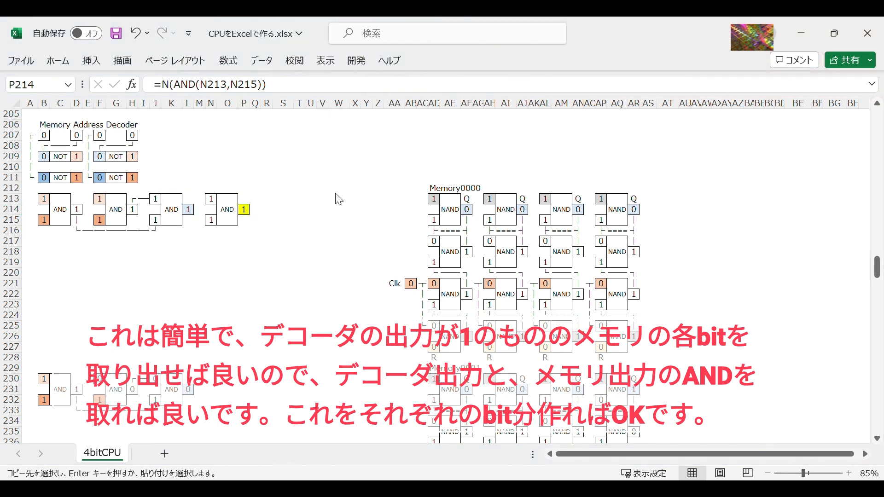
{"action": "key", "text": "Escape"}
{"action": "left_click", "coordinate": [283, 244]}
{"action": "left_click", "coordinate": [257, 244]}
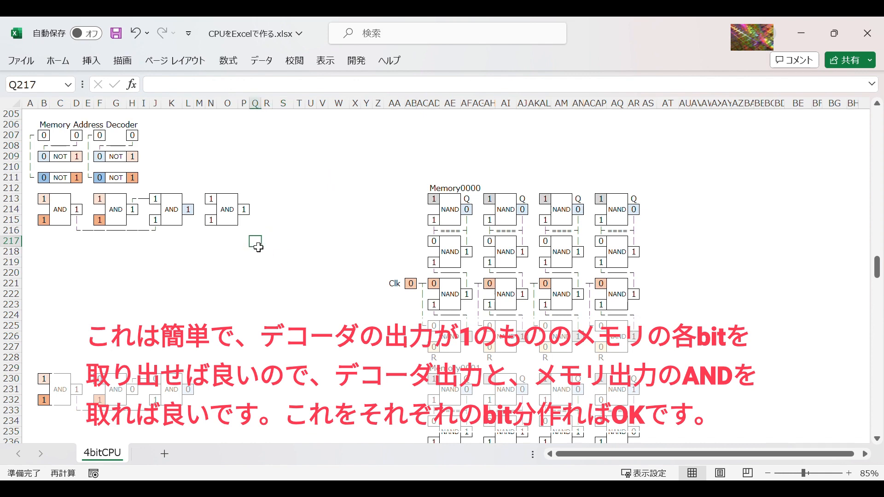
Step: Add wiring-line characters in L215:N216 to connect the decoder output L214 to the new AND gate's lower input
{"action": "left_click", "coordinate": [210, 199]}
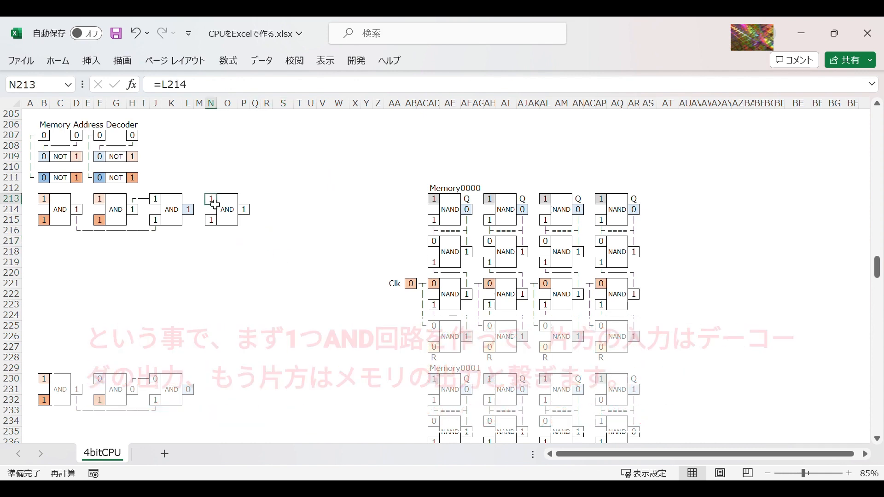
{"action": "left_click_drag", "start_coordinate": [211, 202], "coordinate": [246, 230]}
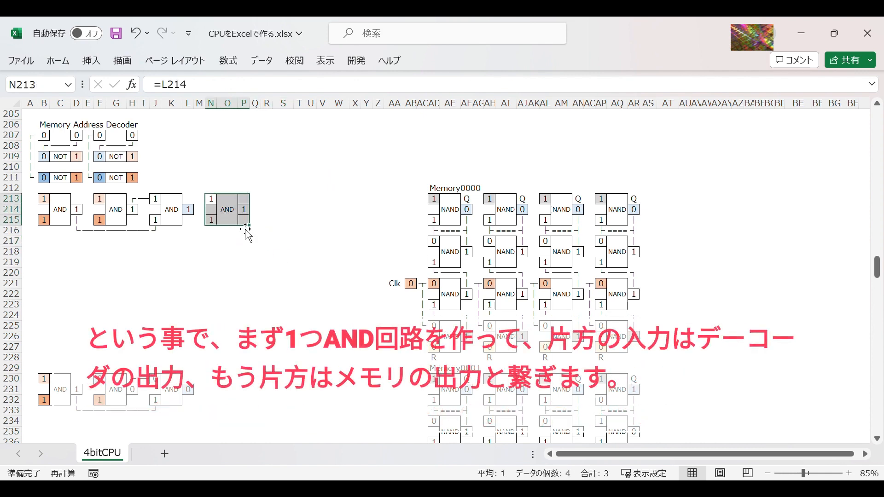
{"action": "left_click_drag", "start_coordinate": [190, 220], "coordinate": [212, 231]}
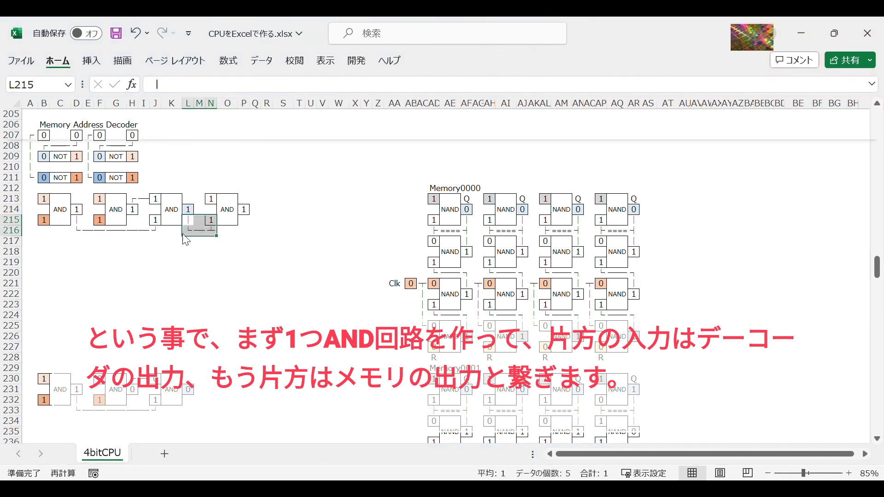
{"action": "left_click", "coordinate": [300, 253]}
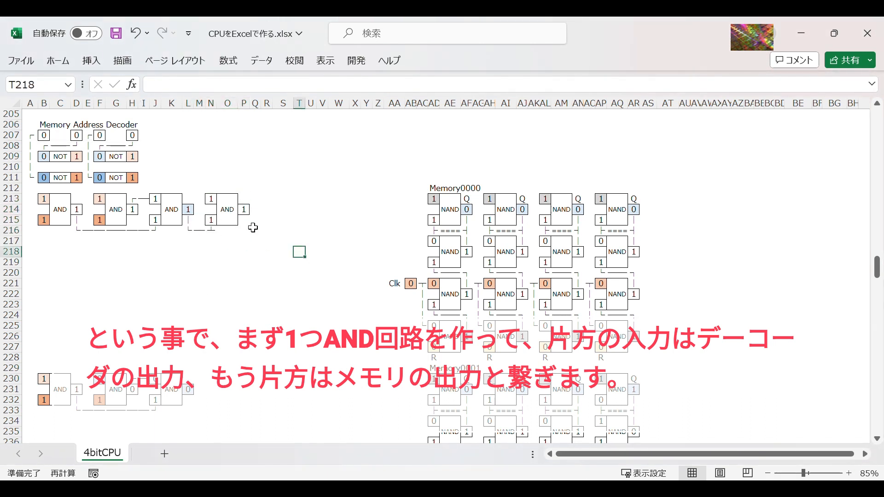
Step: Link the new AND gate's lower input N215 to the decoder output with =L214
{"action": "left_click", "coordinate": [210, 223]}
{"action": "type", "text": "="}
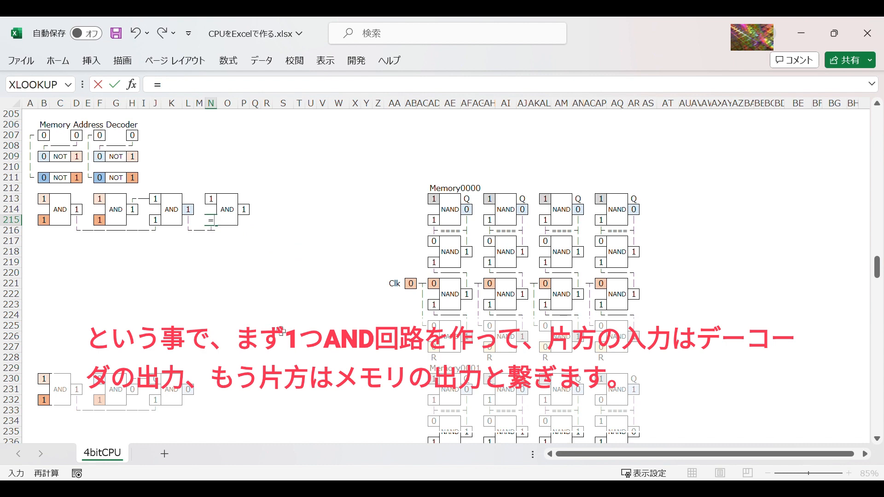
{"action": "left_click", "coordinate": [192, 211]}
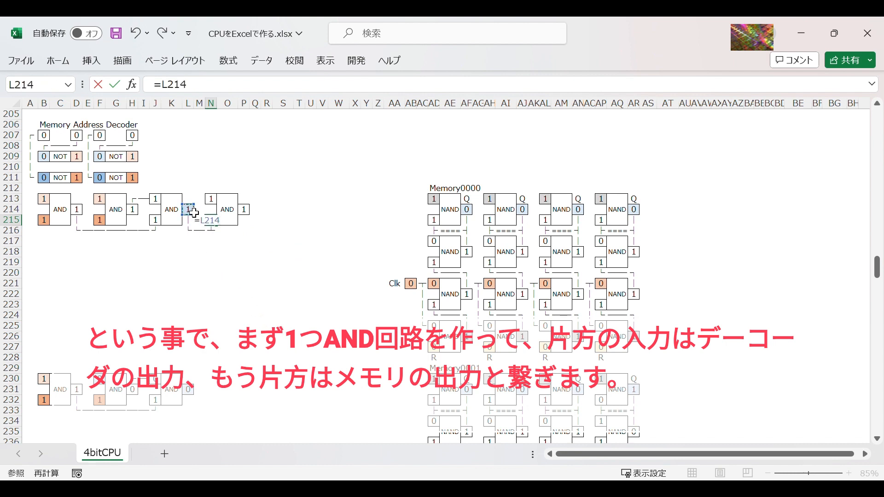
{"action": "key", "text": "Return"}
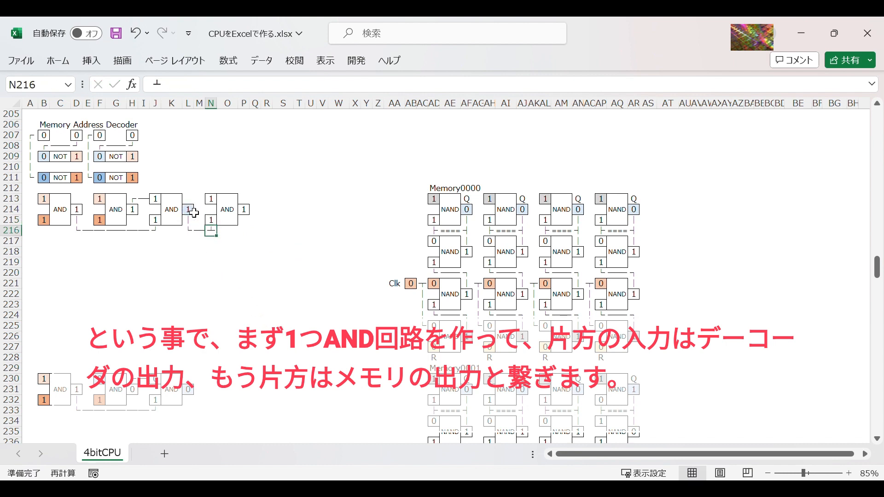
Step: Link the gate's upper input N213 to the Memory0000 output with =AF214 and label it M in M213
{"action": "left_click", "coordinate": [213, 200]}
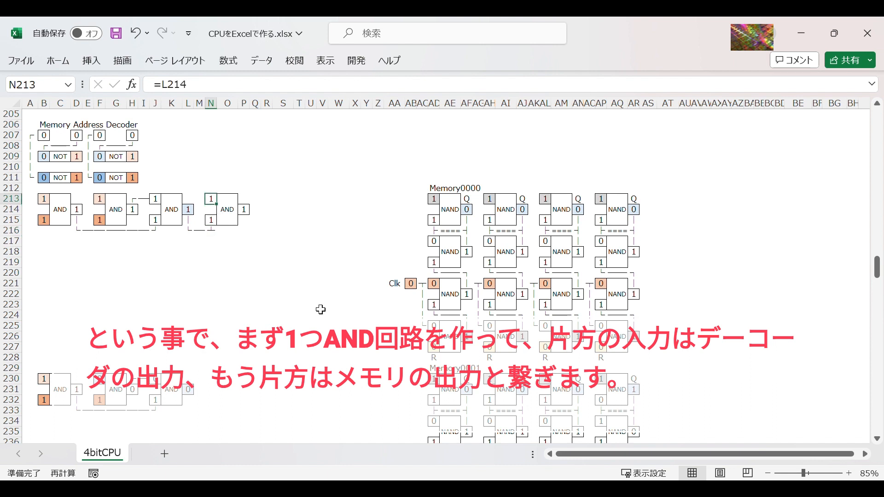
{"action": "type", "text": "="}
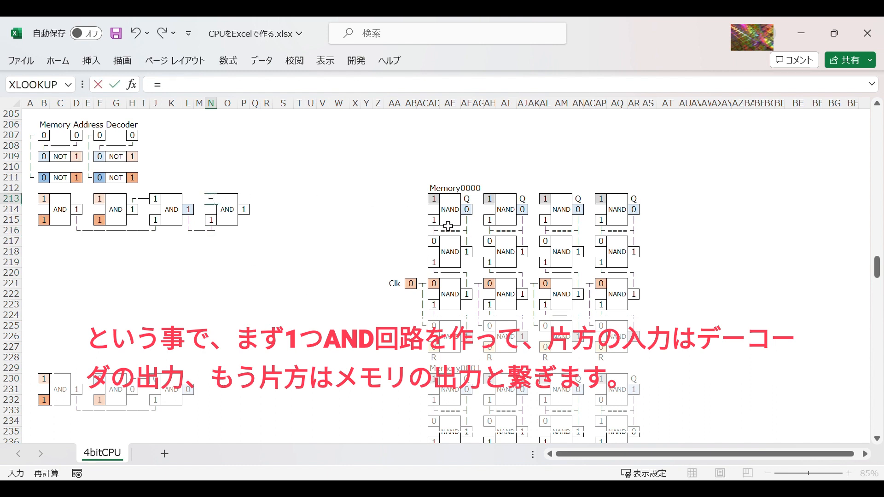
{"action": "left_click", "coordinate": [472, 212]}
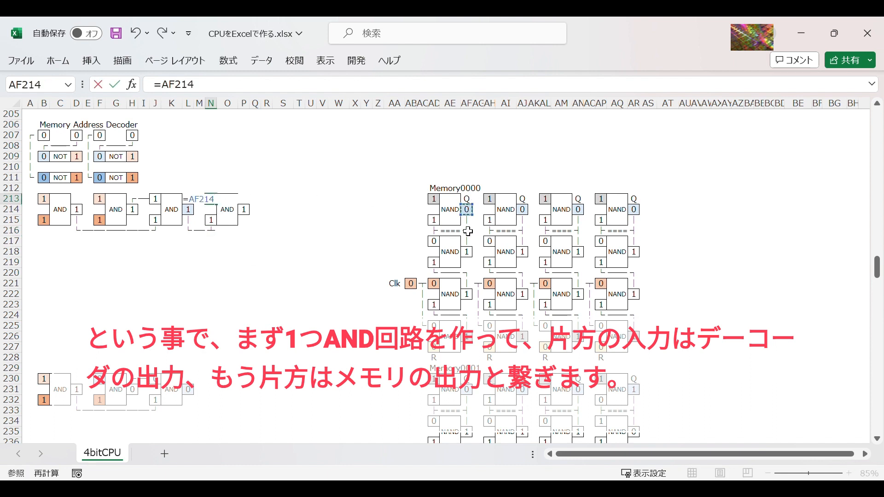
{"action": "key", "text": "Return"}
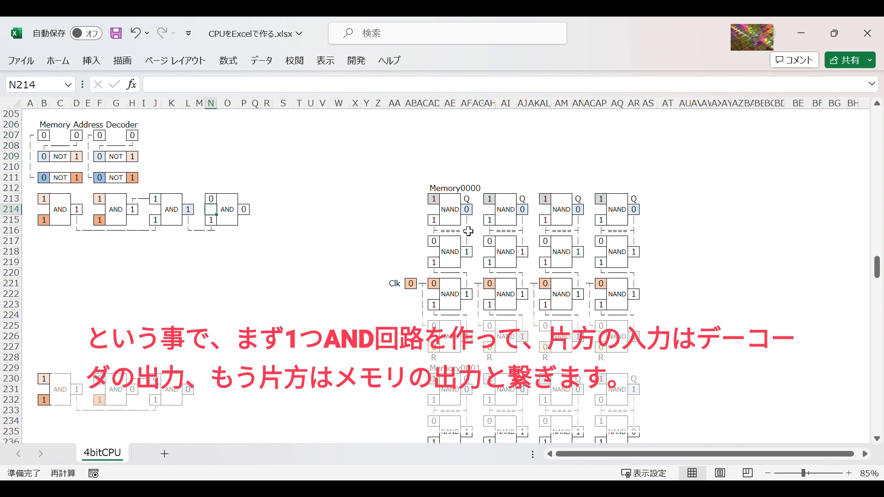
{"action": "left_click", "coordinate": [204, 201]}
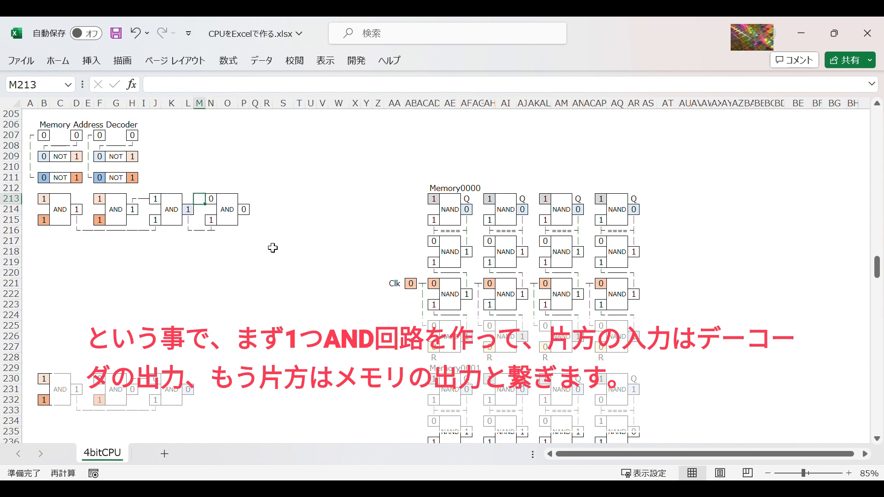
{"action": "type", "text": "M"}
Step: Copy the labelled AND gate block M213:P216 and paste it at Q213, U213 and Y213 for the remaining three bits
{"action": "left_click_drag", "start_coordinate": [199, 199], "coordinate": [248, 233]}
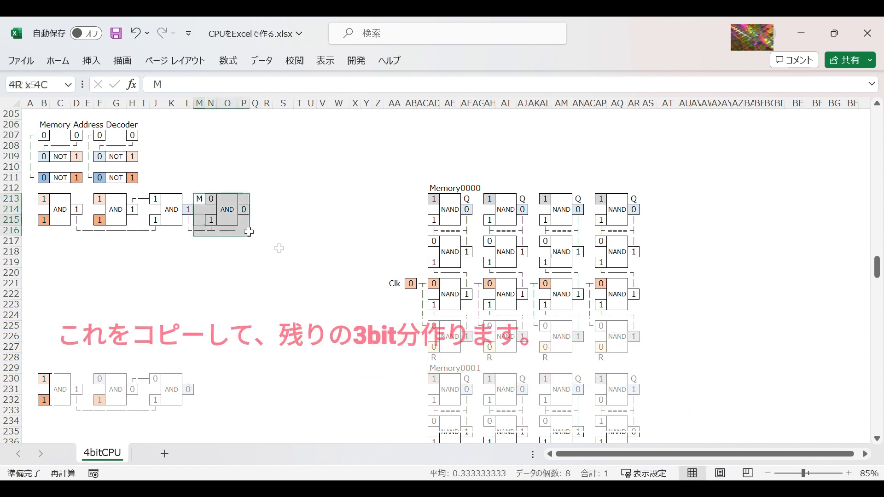
{"action": "key", "text": "ctrl+c"}
{"action": "left_click", "coordinate": [256, 199]}
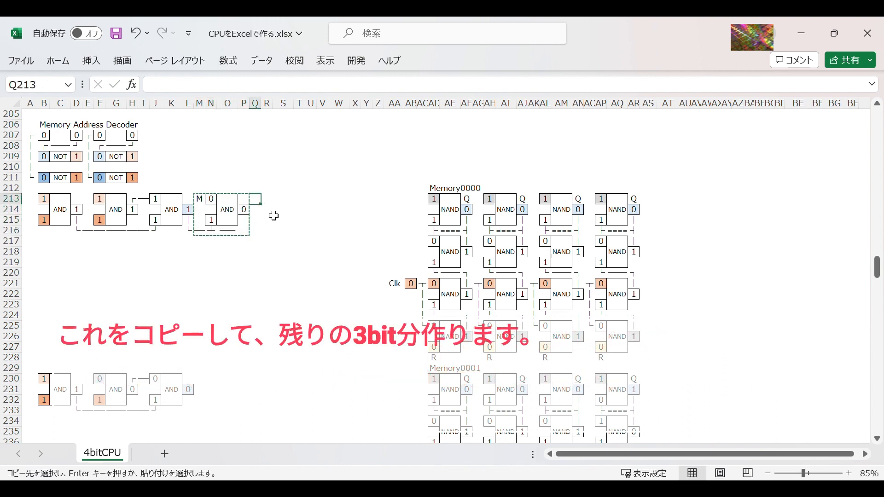
{"action": "left_click", "coordinate": [268, 199]}
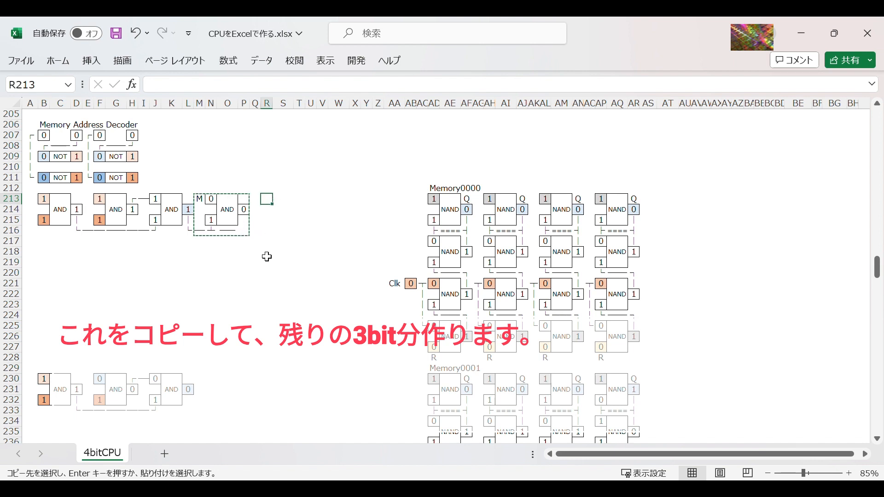
{"action": "left_click", "coordinate": [256, 199]}
{"action": "key", "text": "ctrl+v"}
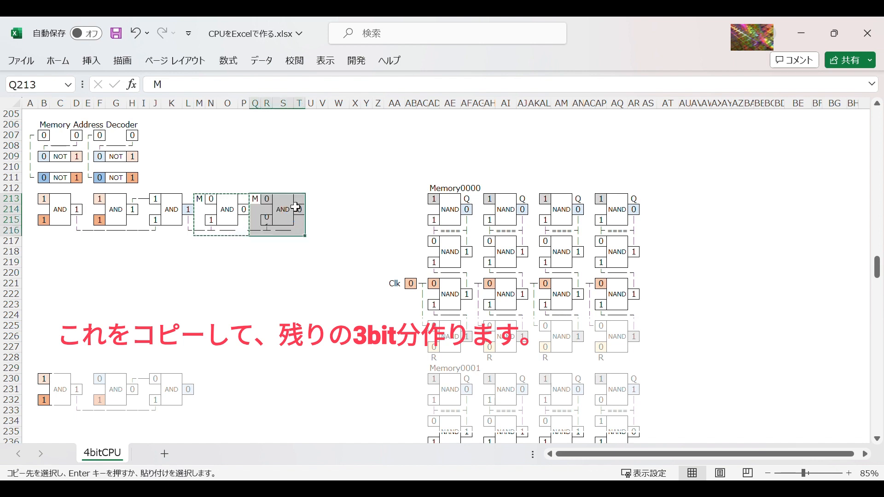
{"action": "left_click", "coordinate": [312, 202]}
{"action": "key", "text": "ctrl+v"}
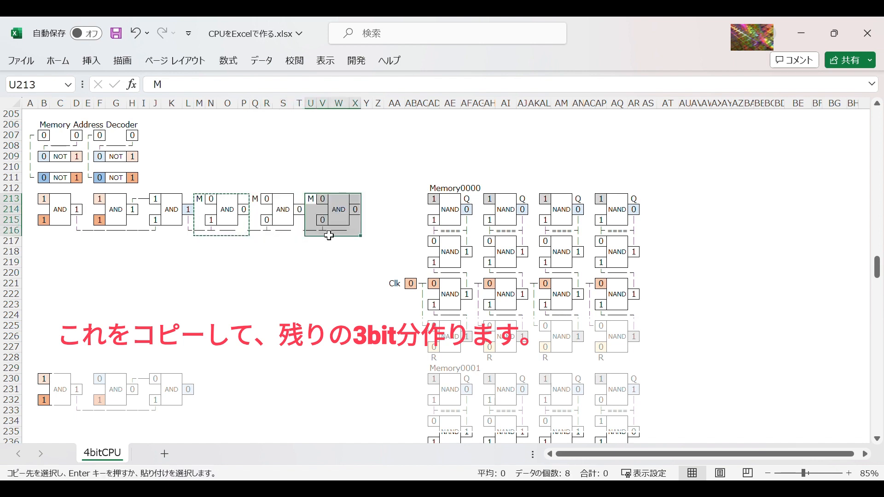
{"action": "left_click", "coordinate": [369, 200]}
{"action": "key", "text": "ctrl+v"}
{"action": "left_click", "coordinate": [326, 276]}
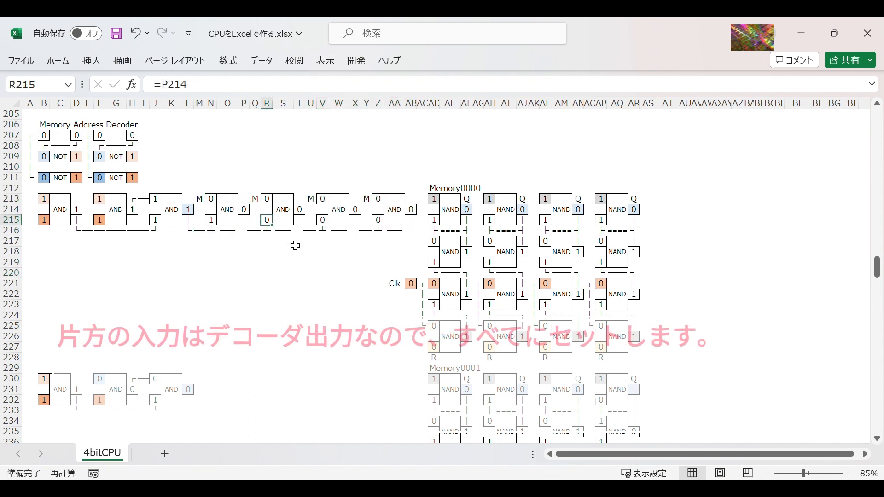
Step: Link the lower inputs R215 and V215 of the second and third bit gates to the decoder output with =L214
{"action": "type", "text": "="}
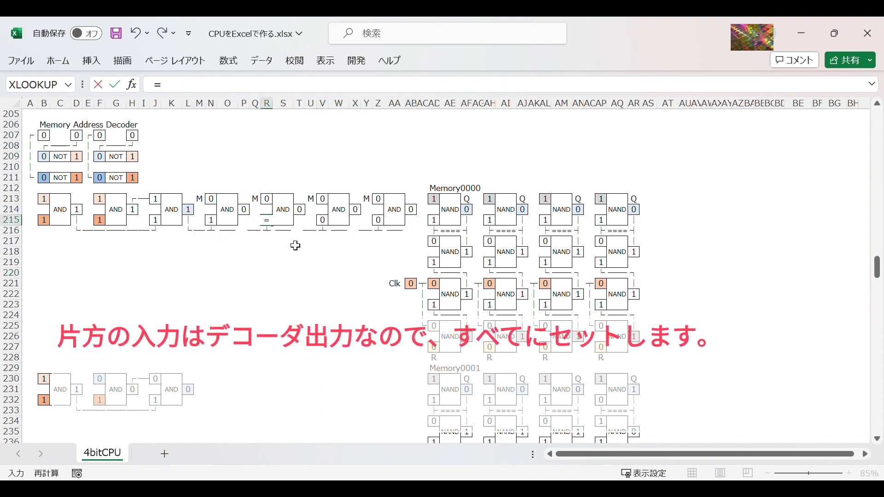
{"action": "left_click", "coordinate": [188, 209]}
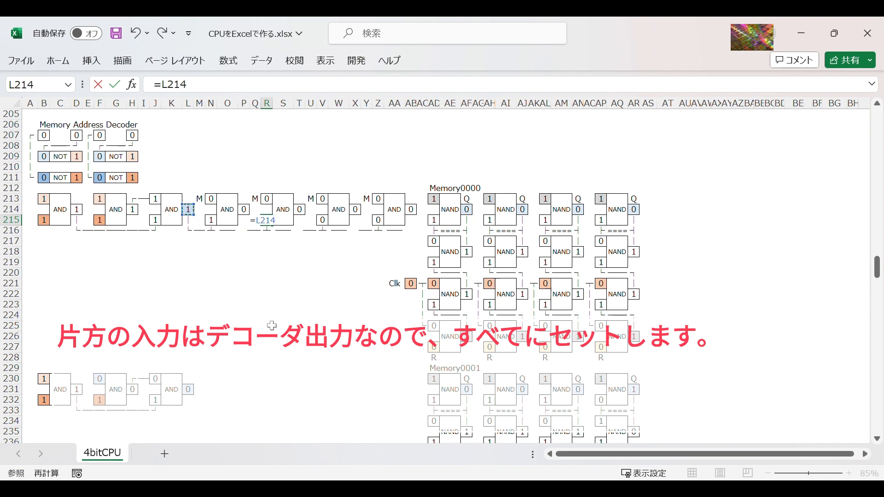
{"action": "key", "text": "Return"}
{"action": "key", "text": "Up"}
{"action": "key", "text": "Right"}
{"action": "key", "text": "Right"}
{"action": "key", "text": "Right"}
{"action": "key", "text": "Right"}
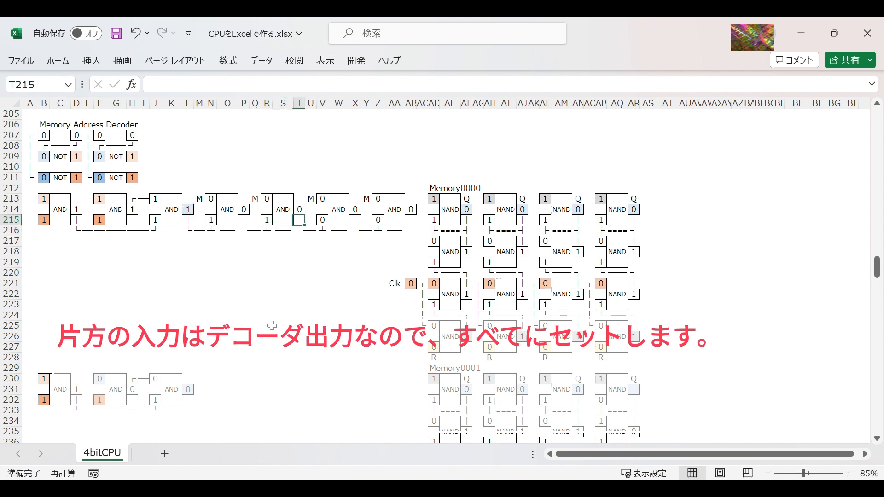
{"action": "type", "text": "="}
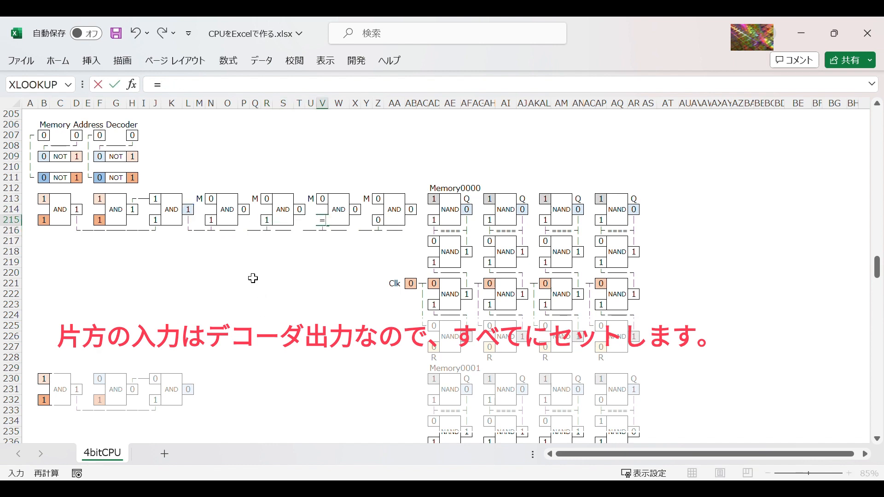
{"action": "left_click", "coordinate": [189, 211]}
{"action": "key", "text": "Return"}
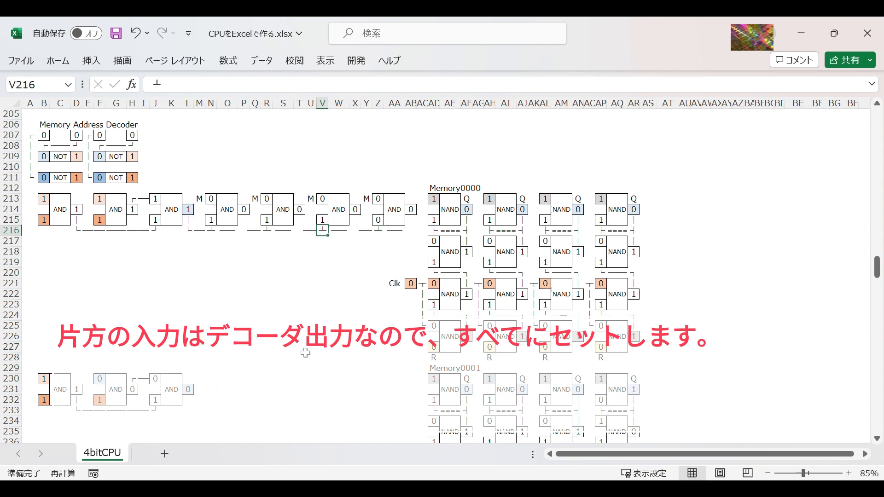
Step: Link the fourth bit gate's lower input Z215 to the decoder output with =L214
{"action": "key", "text": "Up"}
{"action": "key", "text": "Right"}
{"action": "key", "text": "Right"}
{"action": "key", "text": "Right"}
{"action": "key", "text": "Right"}
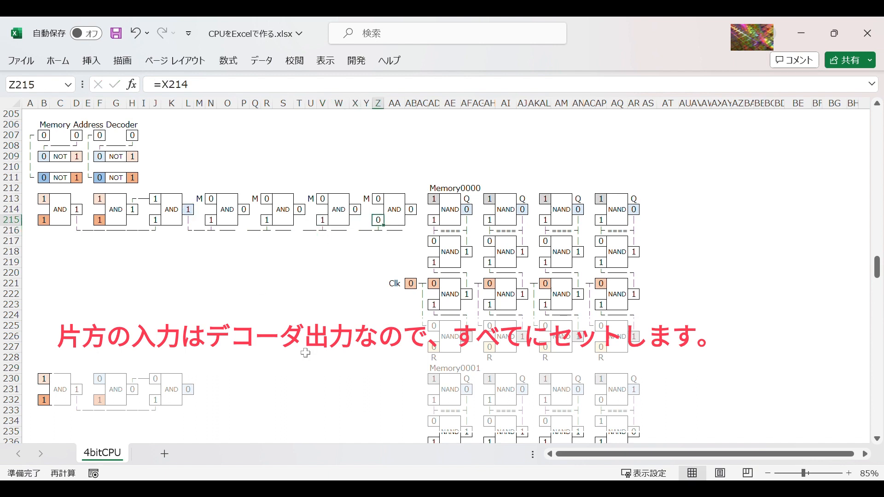
{"action": "type", "text": "="}
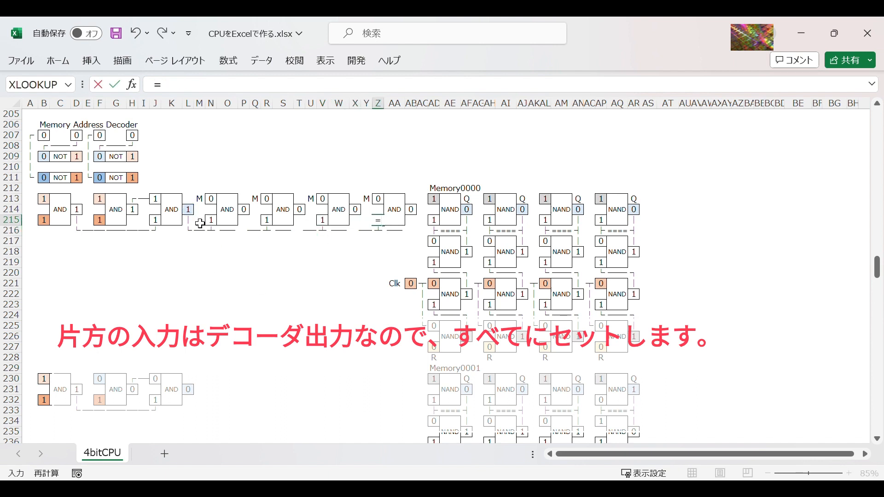
{"action": "left_click", "coordinate": [189, 211]}
{"action": "key", "text": "Return"}
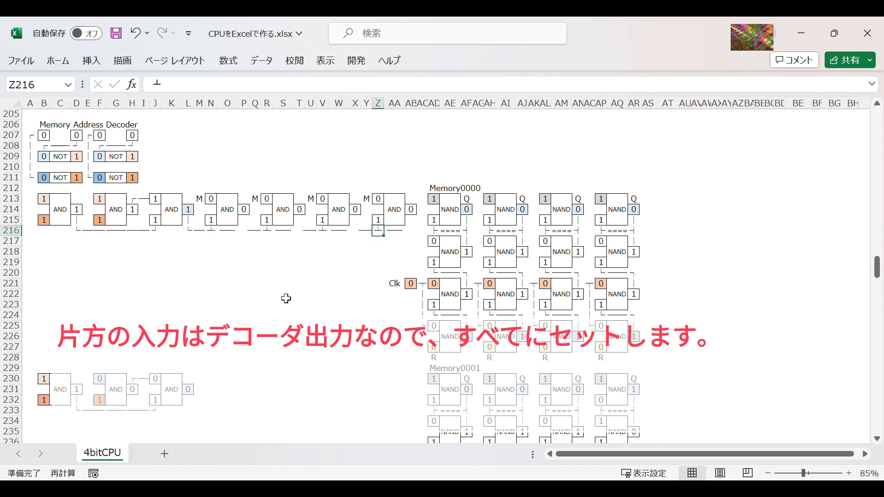
Step: Check which Memory0000 output cells the upper inputs R213 and V213 of the copied AND gates reference
{"action": "left_click", "coordinate": [272, 199]}
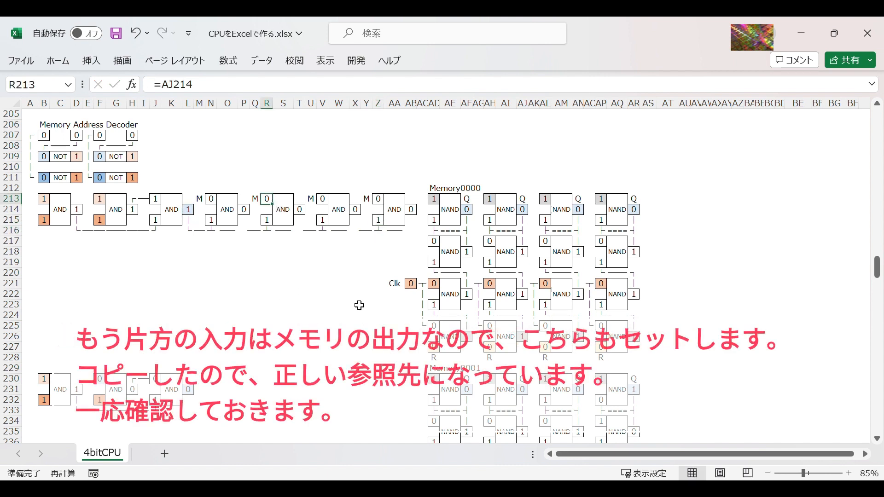
{"action": "key", "text": "F2"}
{"action": "key", "text": "Return"}
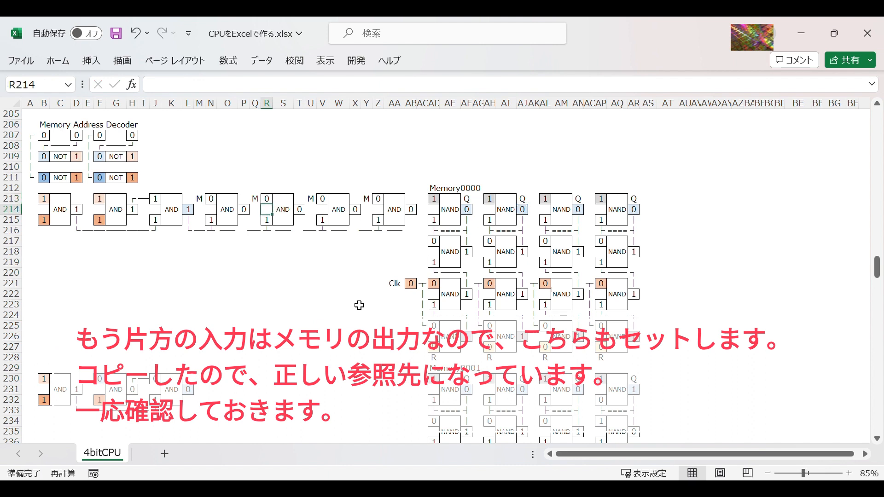
{"action": "key", "text": "Up"}
{"action": "key", "text": "Right"}
{"action": "key", "text": "Right"}
{"action": "key", "text": "Right"}
Step: Check which Memory0000 output cell the fourth bit gate's upper input Z213 references
{"action": "key", "text": "Right"}
{"action": "key", "text": "F2"}
{"action": "key", "text": "Return"}
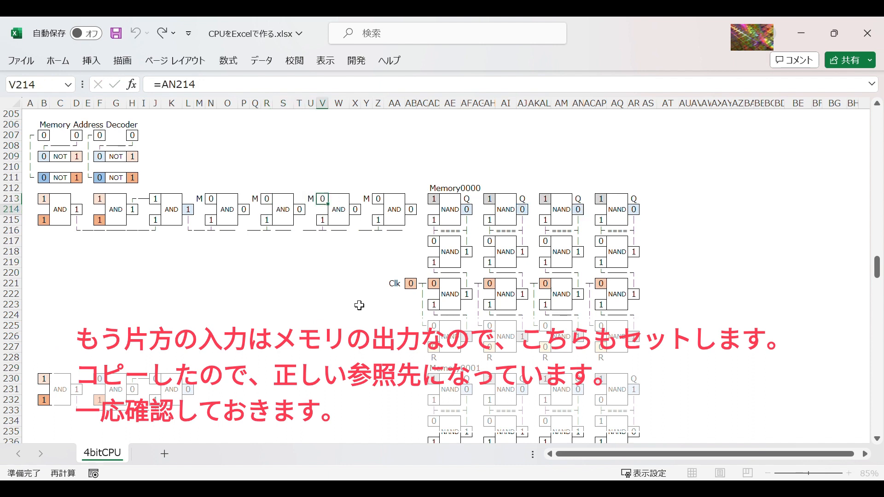
{"action": "key", "text": "Right"}
{"action": "key", "text": "Right"}
{"action": "key", "text": "Right"}
{"action": "key", "text": "Right"}
{"action": "key", "text": "Up"}
{"action": "key", "text": "F2"}
{"action": "key", "text": "Return"}
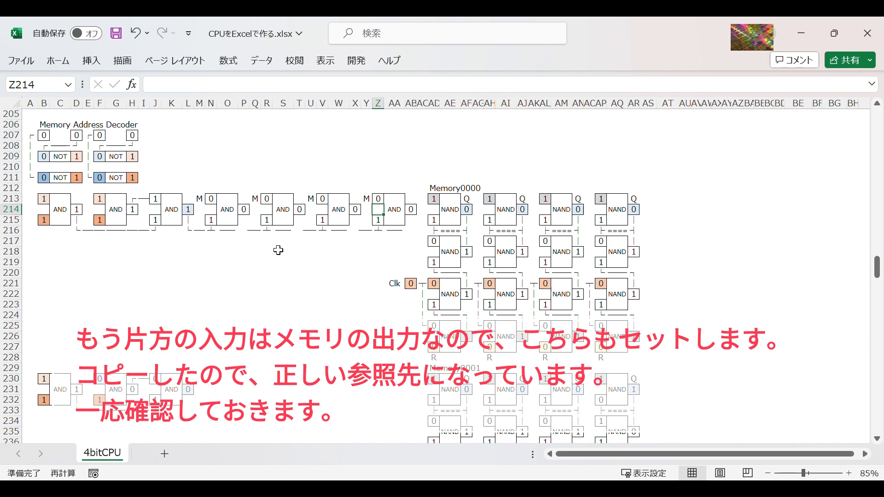
Step: Copy the horizontal connector segment in M216 into the gaps at P216, T216 and X216
{"action": "left_click", "coordinate": [237, 233]}
{"action": "left_click", "coordinate": [199, 231]}
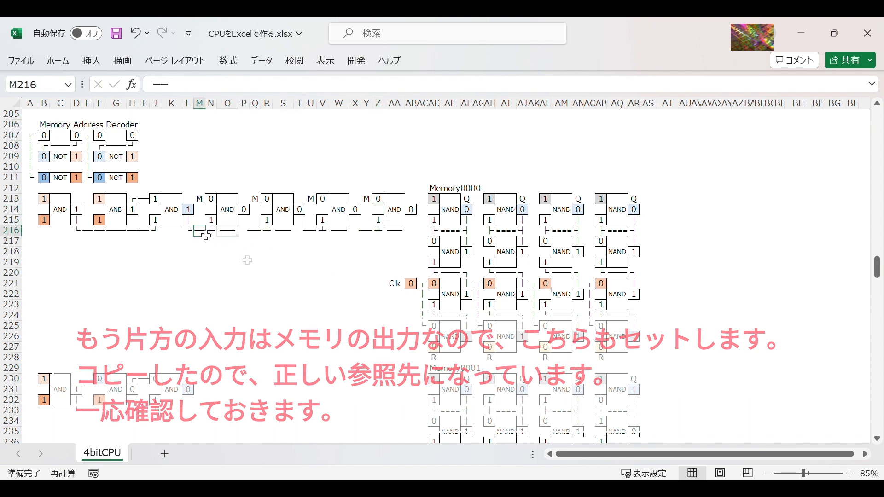
{"action": "key", "text": "ctrl+c"}
{"action": "left_click", "coordinate": [245, 231]}
{"action": "left_click", "coordinate": [301, 231]}
{"action": "key", "text": "ctrl+v"}
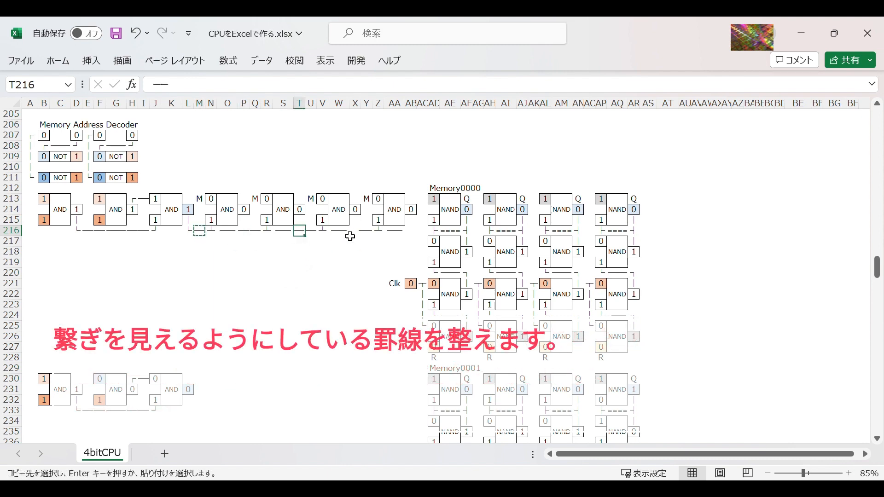
{"action": "left_click", "coordinate": [355, 231]}
{"action": "key", "text": "ctrl+v"}
Step: Clear the surplus line in AA216 and end the connector with ┘ in Z216, formatted like the other line segments
{"action": "left_click", "coordinate": [394, 231]}
{"action": "key", "text": "Delete"}
{"action": "left_click", "coordinate": [378, 231]}
{"action": "key", "text": "F2"}
{"action": "type", "text": "┘"}
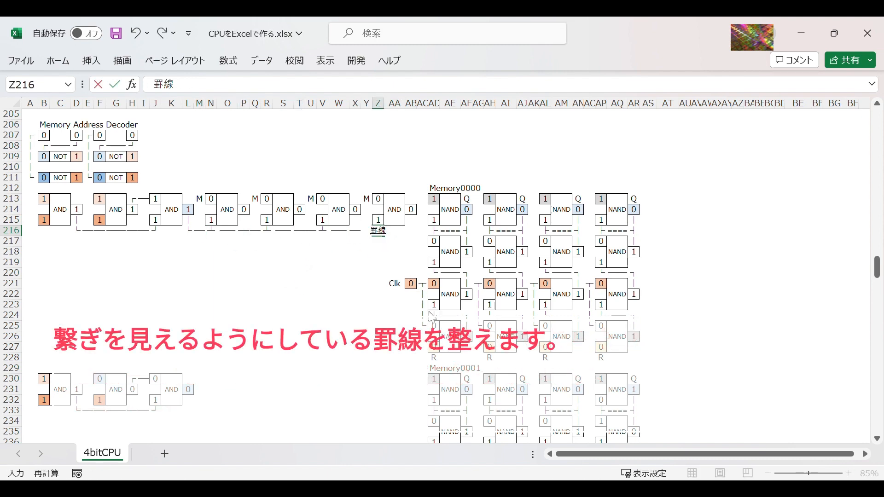
{"action": "key", "text": "Return"}
{"action": "key", "text": "Up"}
{"action": "left_click", "coordinate": [69, 65]}
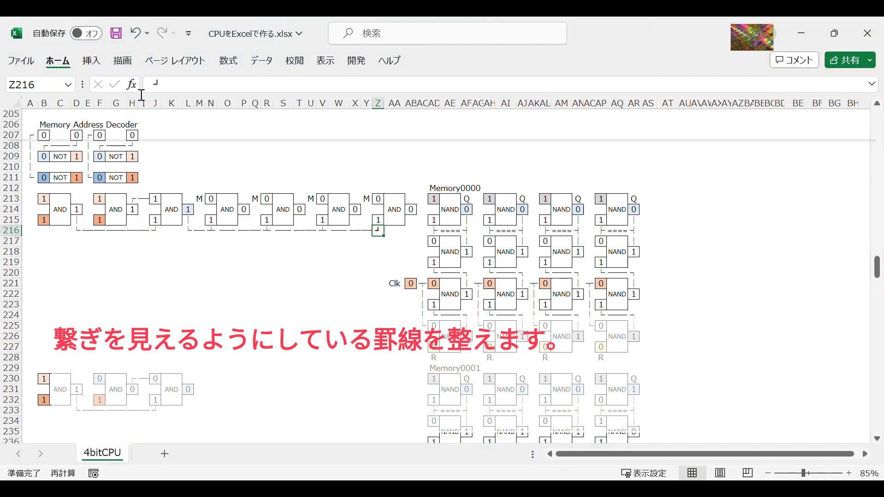
{"action": "left_click", "coordinate": [127, 87]}
Step: Copy the four-gate read-out block L213:AB216 and paste it at L230 for Memory0001
{"action": "left_click", "coordinate": [188, 210]}
{"action": "left_click_drag", "start_coordinate": [188, 200], "coordinate": [414, 231]}
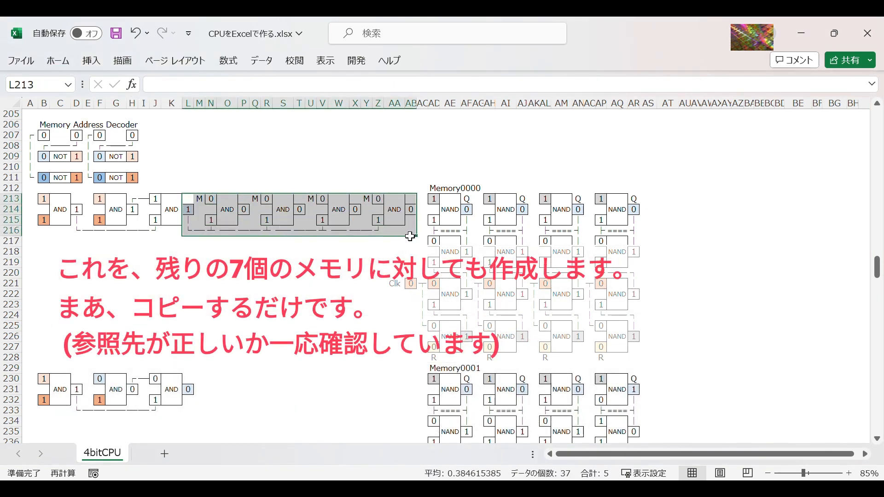
{"action": "key", "text": "ctrl+c"}
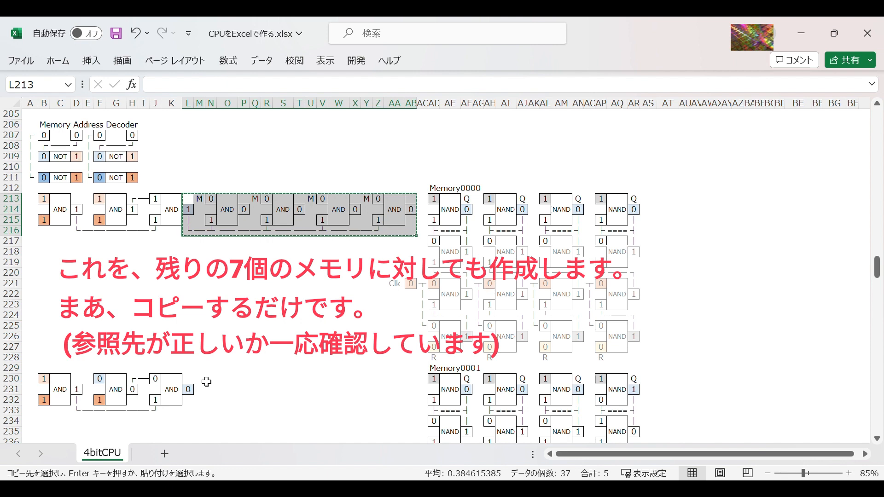
{"action": "left_click", "coordinate": [191, 380]}
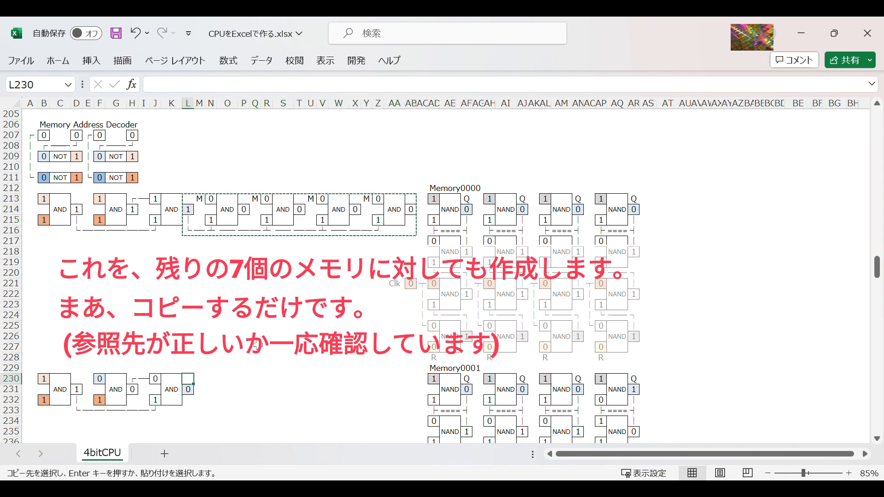
{"action": "key", "text": "ctrl+v"}
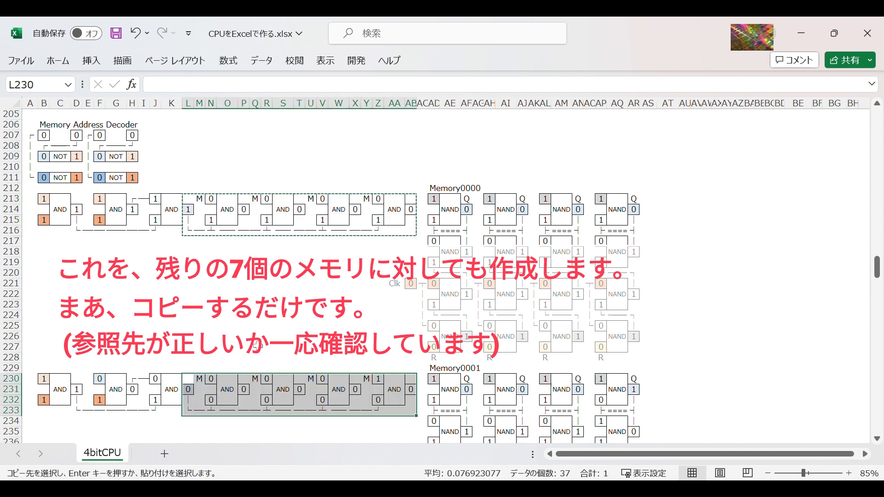
Step: Check the references in the pasted block's decoder output L231 and first gate inputs N230 and N232
{"action": "left_click", "coordinate": [258, 344]}
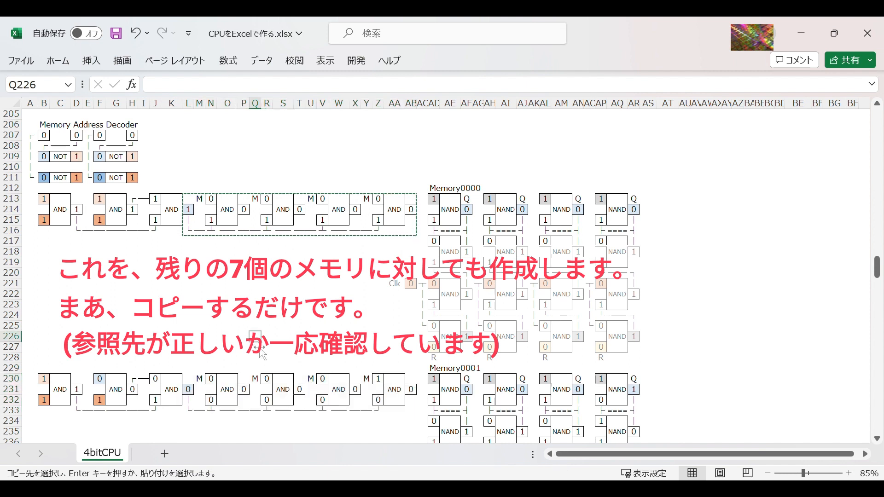
{"action": "left_click", "coordinate": [190, 390]}
{"action": "key", "text": "F2"}
{"action": "key", "text": "Return"}
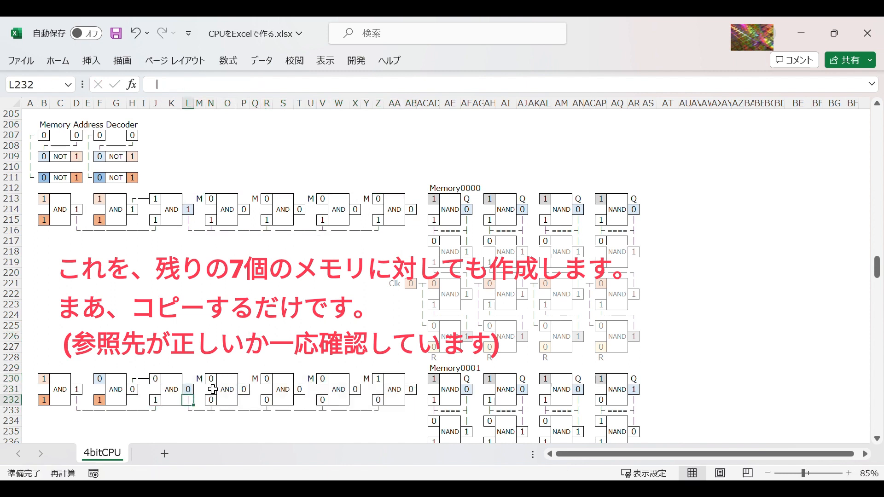
{"action": "left_click", "coordinate": [228, 359]}
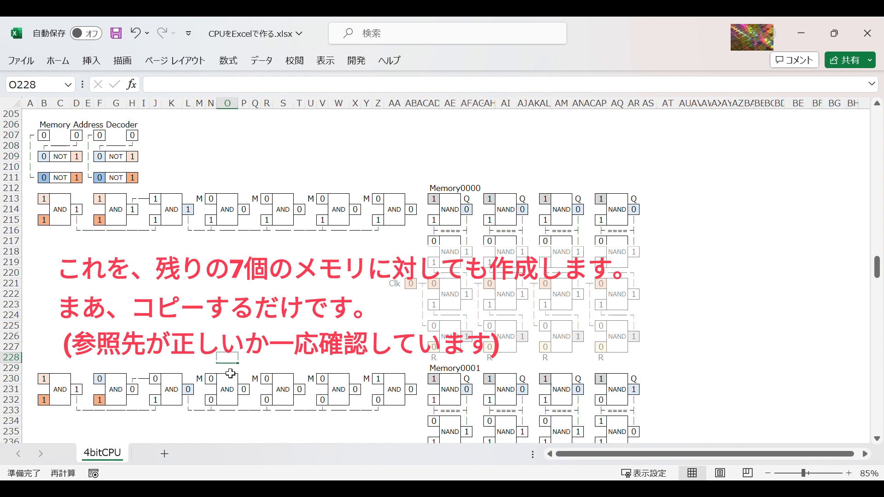
{"action": "left_click", "coordinate": [216, 380]}
{"action": "key", "text": "F2"}
{"action": "key", "text": "Return"}
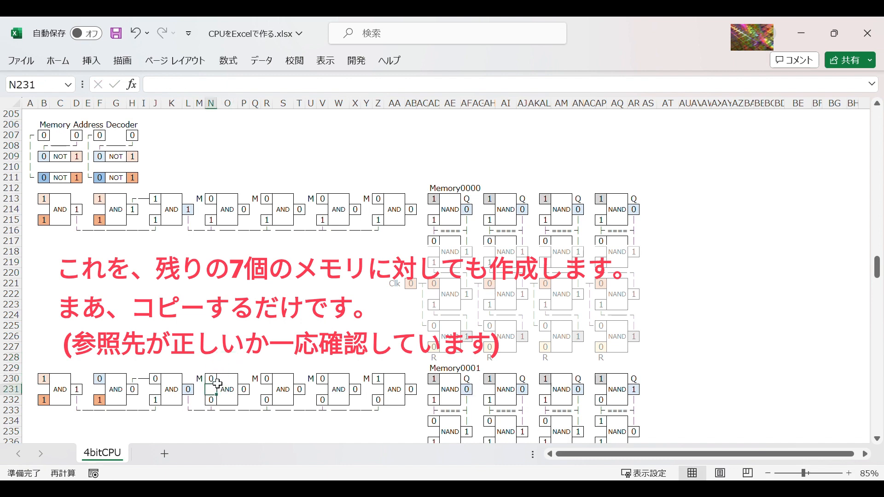
{"action": "key", "text": "Down"}
{"action": "key", "text": "F2"}
{"action": "key", "text": "Return"}
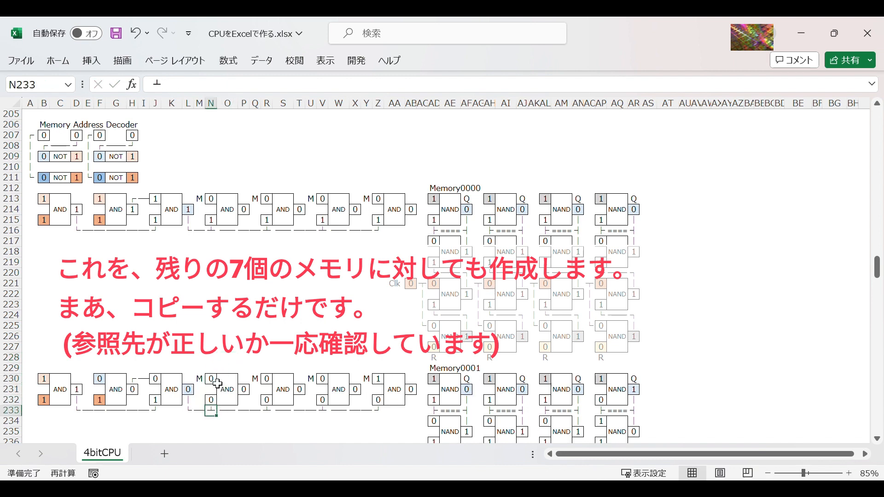
Step: Copy the read-out block L230:AB233 and paste it at L247 for Memory0010 and L264 for Memory0011
{"action": "scroll", "coordinate": [244, 341], "scroll_direction": "down", "scroll_amount": 2}
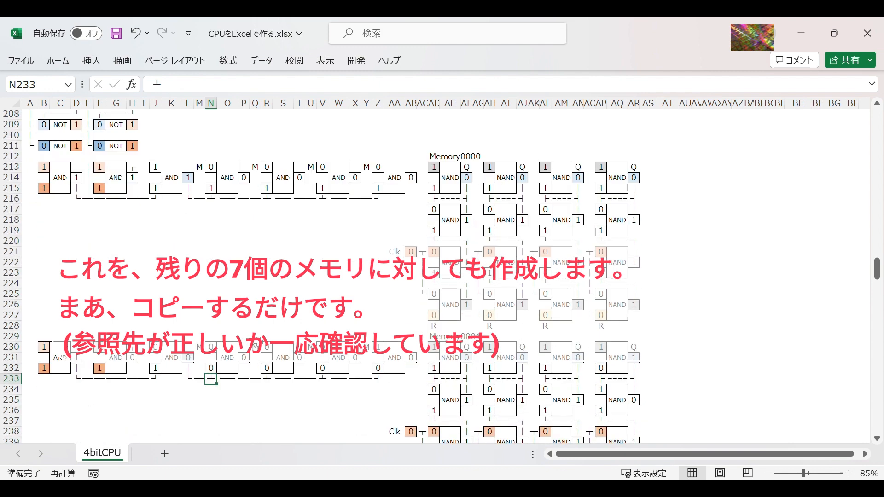
{"action": "left_click_drag", "start_coordinate": [191, 318], "coordinate": [413, 348]}
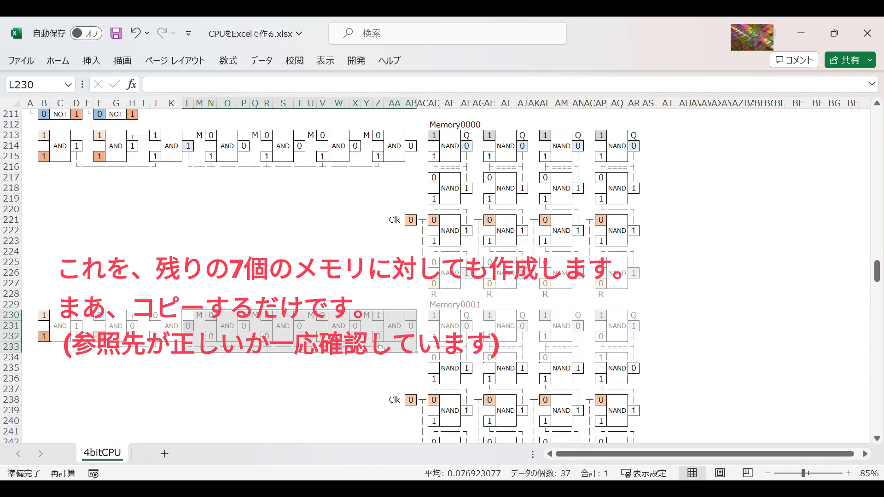
{"action": "key", "text": "ctrl+c"}
{"action": "scroll", "coordinate": [267, 356], "scroll_direction": "down", "scroll_amount": 3}
{"action": "scroll", "coordinate": [268, 357], "scroll_direction": "down", "scroll_amount": 1}
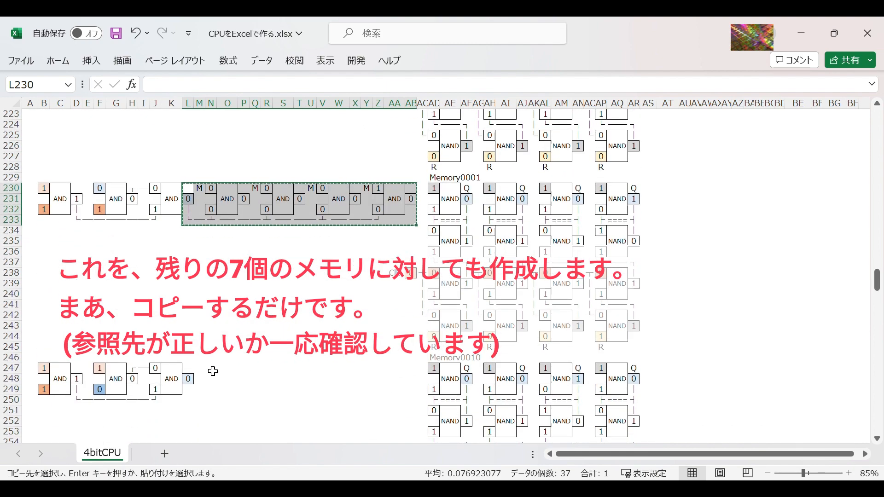
{"action": "left_click", "coordinate": [192, 369]}
{"action": "key", "text": "ctrl+v"}
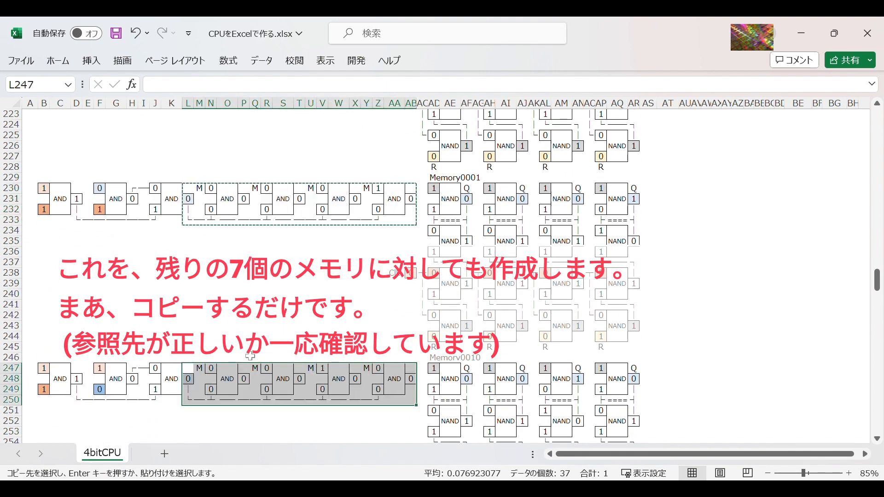
{"action": "scroll", "coordinate": [249, 364], "scroll_direction": "down", "scroll_amount": 5}
{"action": "left_click", "coordinate": [189, 390]}
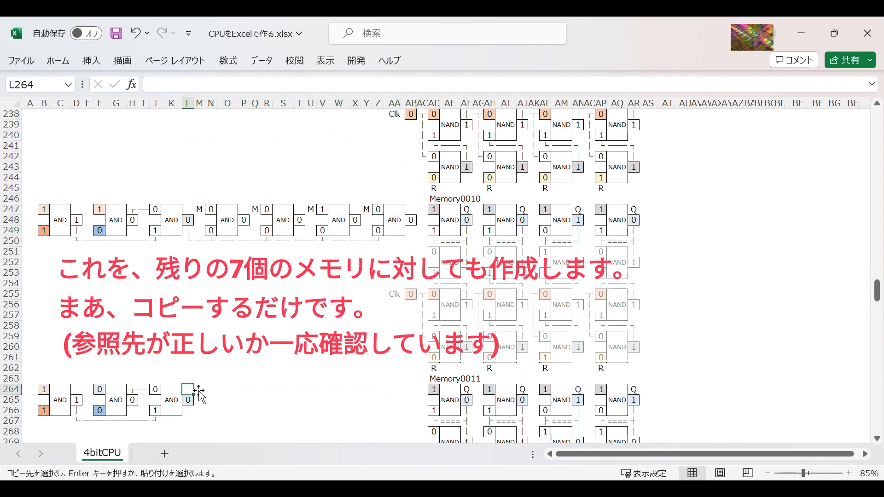
{"action": "key", "text": "ctrl+v"}
Step: Paste the copied read-out block at L281 for Memory0100 and L298 for Memory0101
{"action": "scroll", "coordinate": [229, 370], "scroll_direction": "down", "scroll_amount": 2}
{"action": "scroll", "coordinate": [229, 371], "scroll_direction": "down", "scroll_amount": 4}
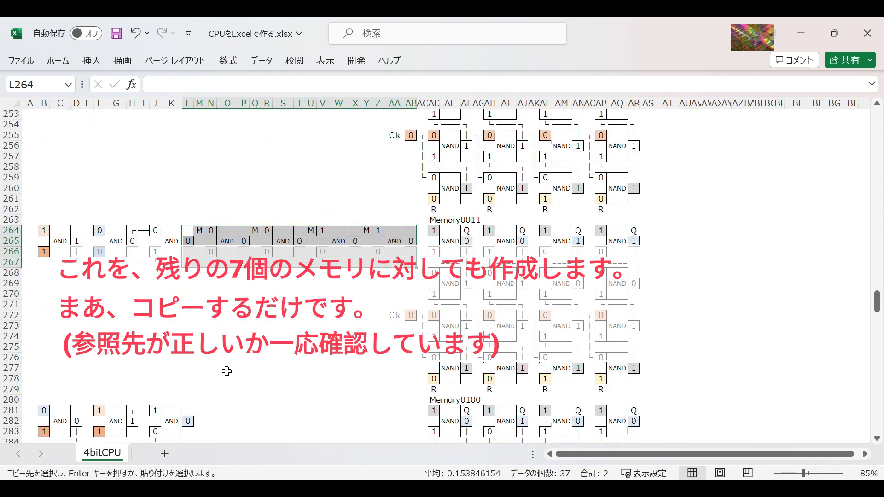
{"action": "left_click", "coordinate": [189, 379]}
{"action": "key", "text": "ctrl+v"}
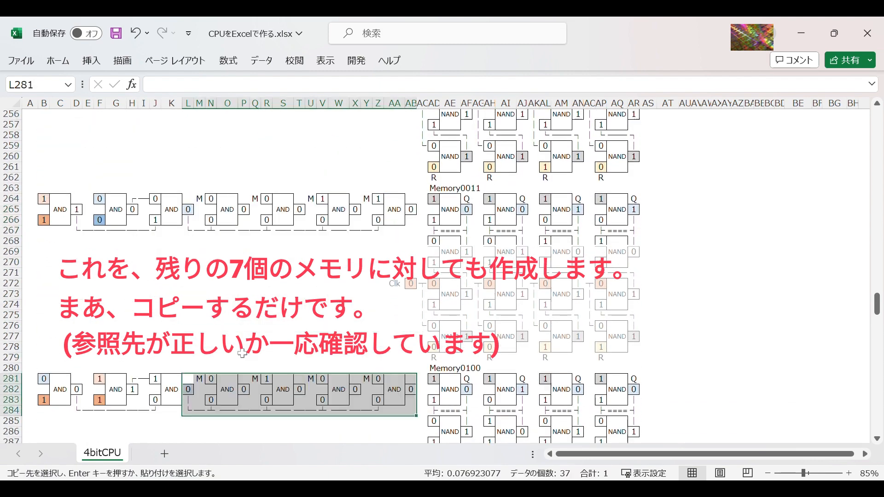
{"action": "scroll", "coordinate": [230, 368], "scroll_direction": "down", "scroll_amount": 6}
{"action": "left_click", "coordinate": [189, 368]}
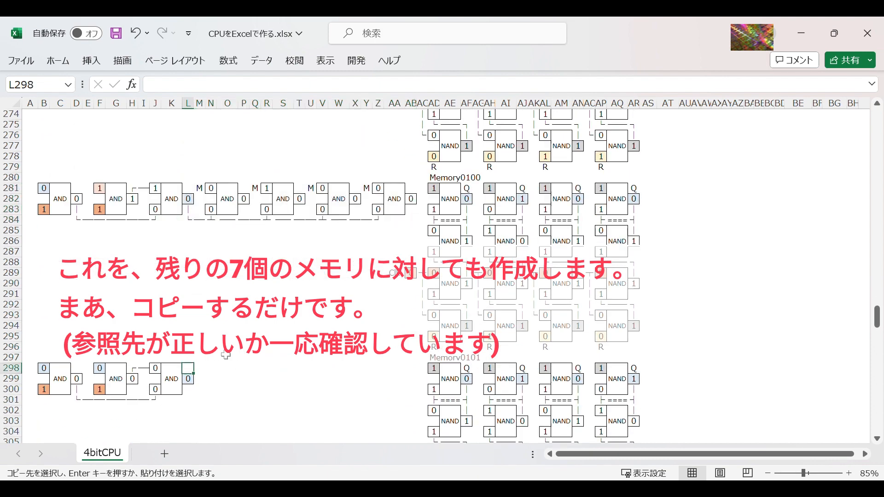
{"action": "key", "text": "ctrl+v"}
Step: Paste the copied read-out block at L315 for Memory0110 and L332 for Memory0111
{"action": "scroll", "coordinate": [236, 352], "scroll_direction": "down", "scroll_amount": 5}
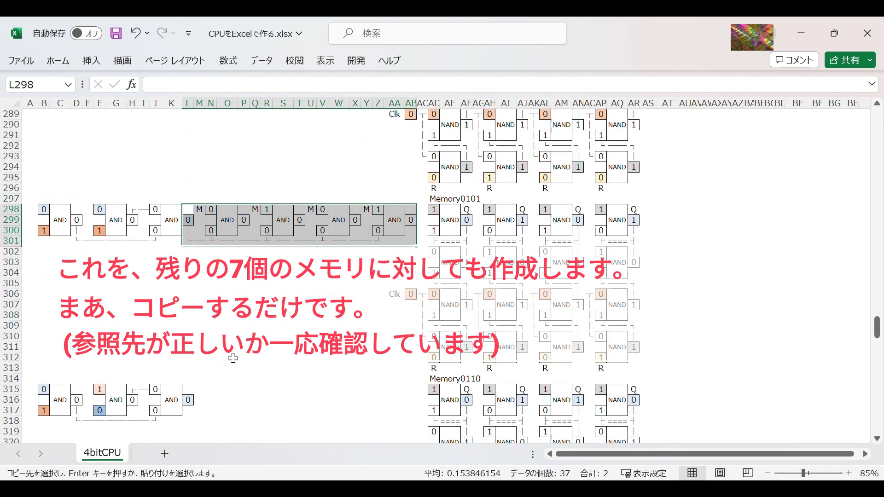
{"action": "left_click", "coordinate": [194, 390]}
{"action": "key", "text": "ctrl+v"}
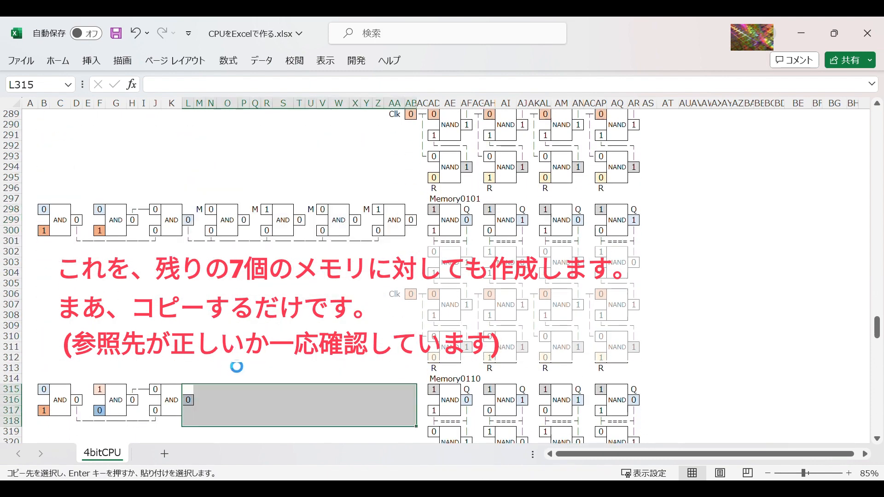
{"action": "scroll", "coordinate": [234, 365], "scroll_direction": "down", "scroll_amount": 5}
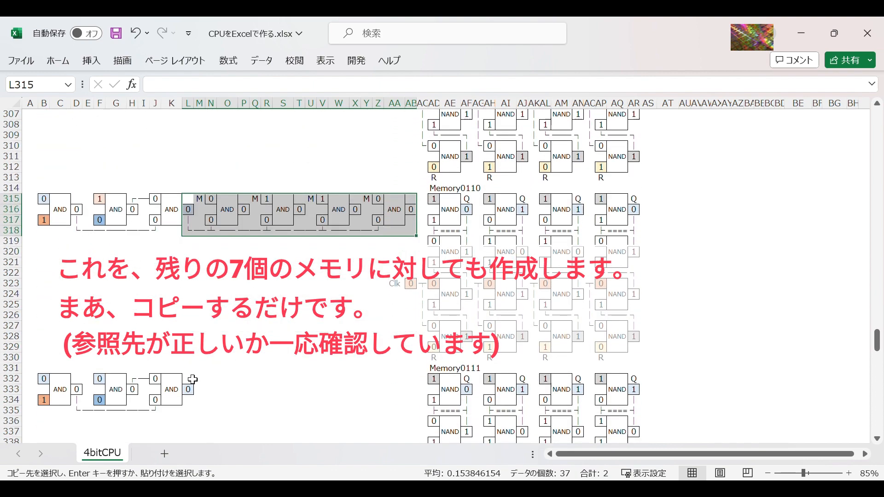
{"action": "left_click", "coordinate": [192, 379]}
{"action": "key", "text": "ctrl+v"}
{"action": "scroll", "coordinate": [235, 357], "scroll_direction": "down", "scroll_amount": 5}
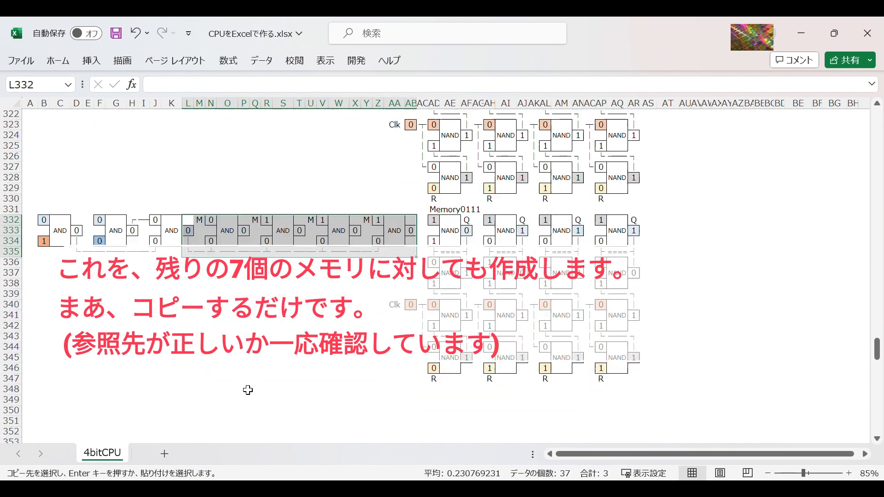
Step: Outline cell P211 above the first Memory0000 bit gate with a border as an output cell
{"action": "scroll", "coordinate": [301, 329], "scroll_direction": "up", "scroll_amount": 16}
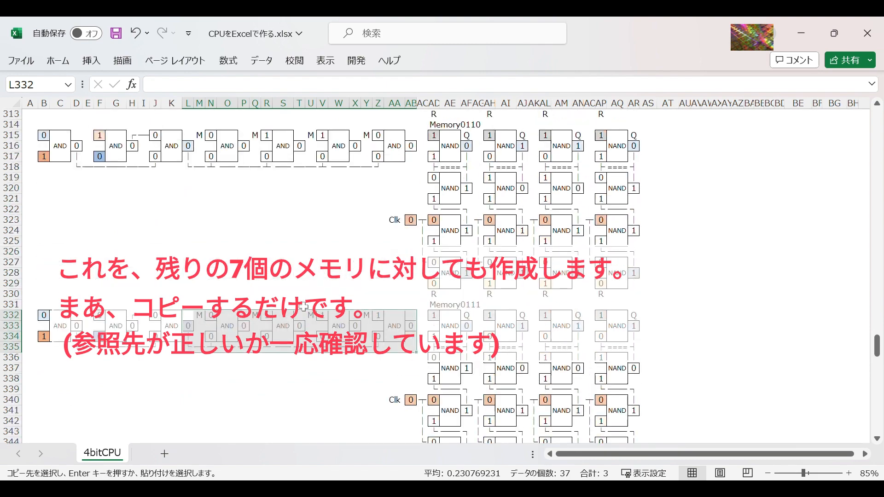
{"action": "scroll", "coordinate": [307, 307], "scroll_direction": "up", "scroll_amount": 15}
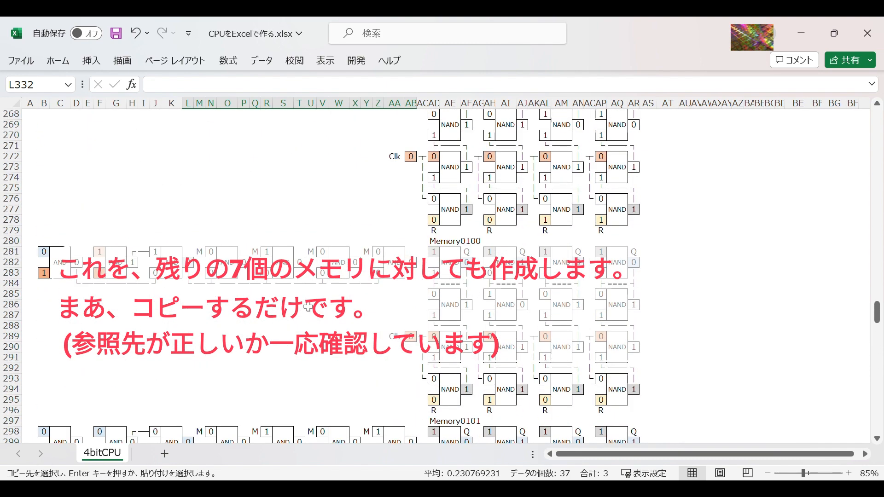
{"action": "scroll", "coordinate": [307, 307], "scroll_direction": "up", "scroll_amount": 9}
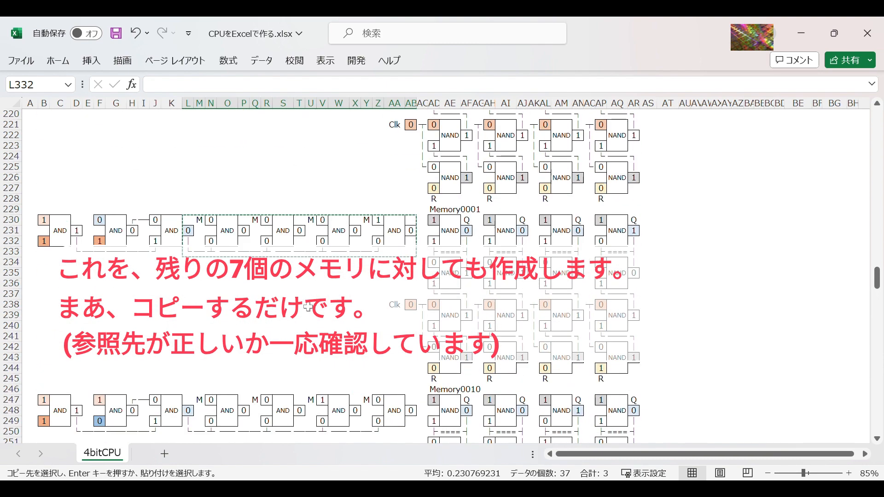
{"action": "scroll", "coordinate": [307, 306], "scroll_direction": "up", "scroll_amount": 2}
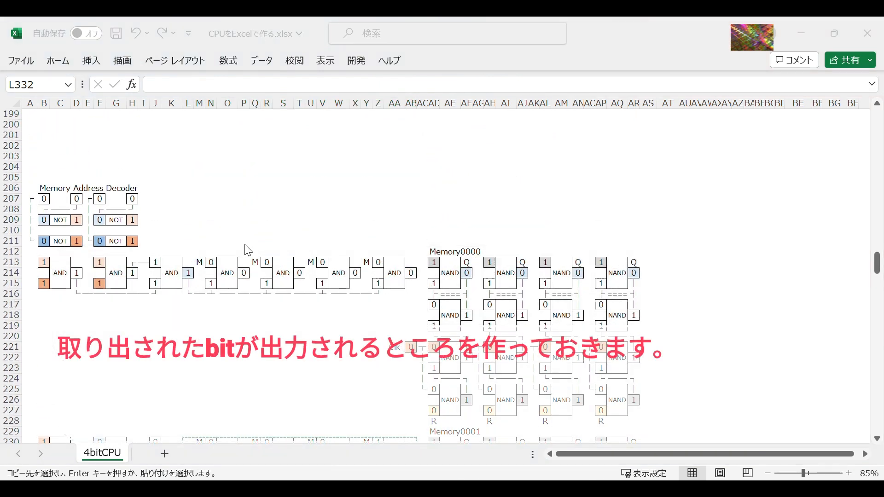
{"action": "left_click", "coordinate": [247, 244]}
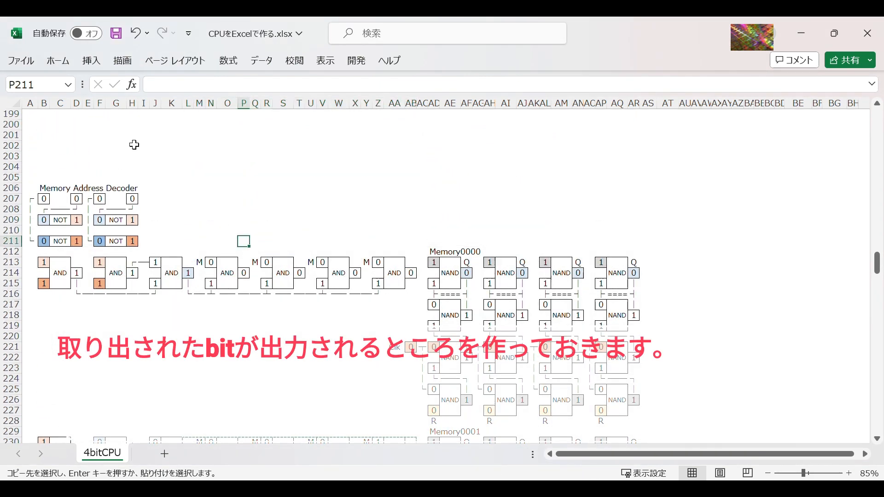
{"action": "left_click", "coordinate": [66, 64]}
{"action": "left_click", "coordinate": [162, 111]}
{"action": "left_click", "coordinate": [281, 231]}
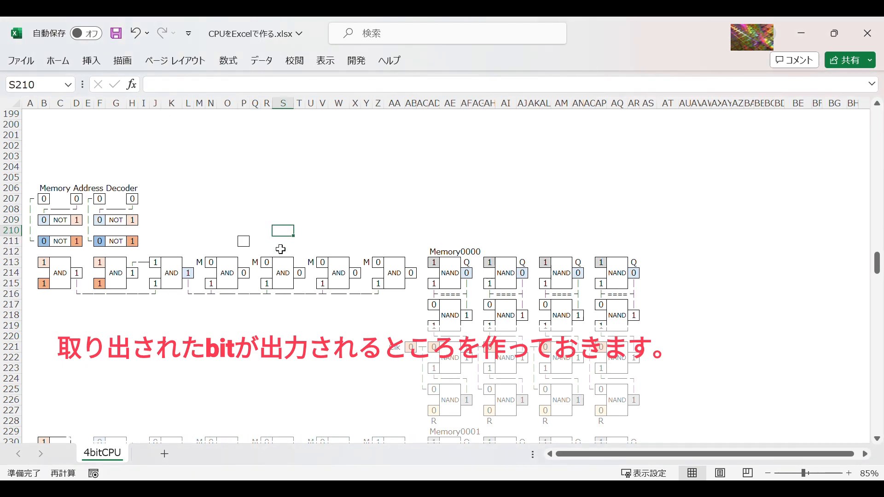
Step: Enter the label 取出しMemory内容 in P210 above the bordered output cell
{"action": "left_click", "coordinate": [247, 233]}
{"action": "type", "text": "取出し"}
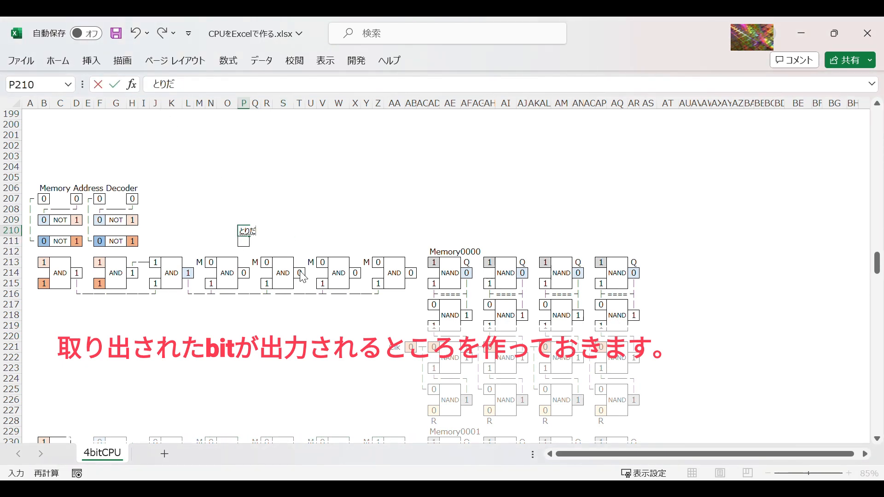
{"action": "type", "text": "Memory内容"}
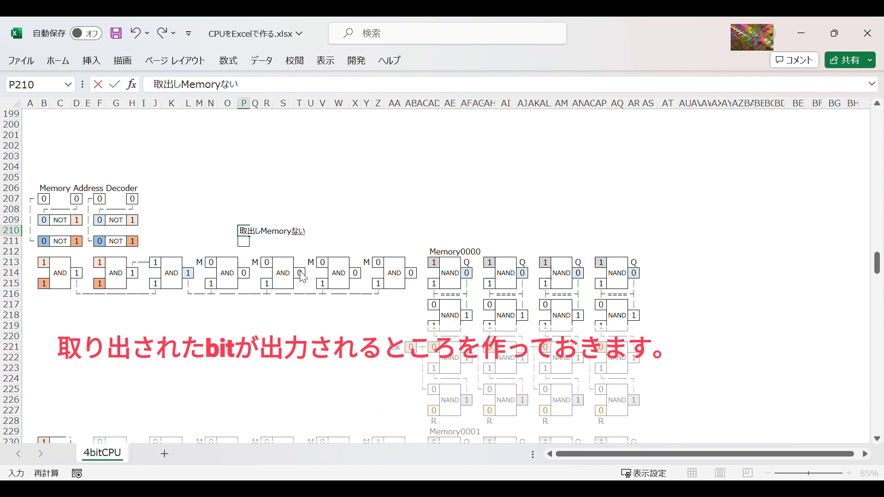
{"action": "key", "text": "Return"}
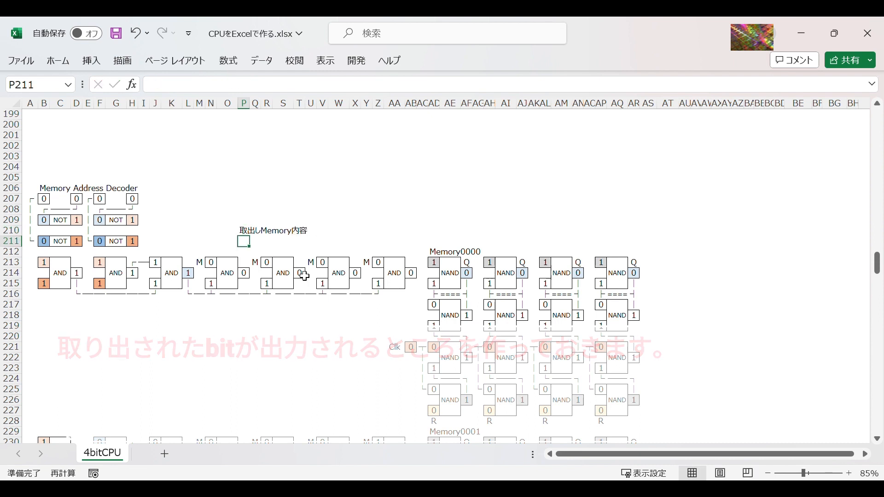
Step: Begin an N(OR( formula in output cell P211 with the first four memory outputs P214, P231, P248 and P265
{"action": "type", "text": "="}
{"action": "key", "text": "BackSpace"}
{"action": "type", "text": "=n(or"}
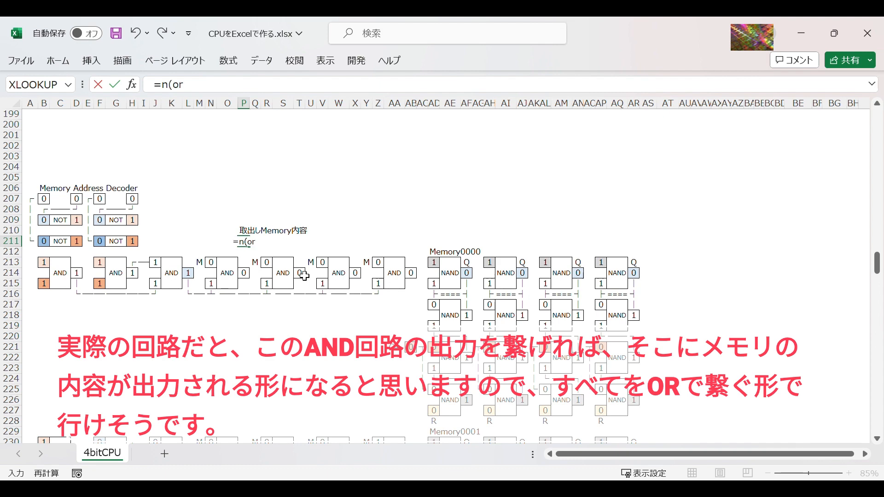
{"action": "type", "text": "("}
{"action": "left_click", "coordinate": [244, 273]}
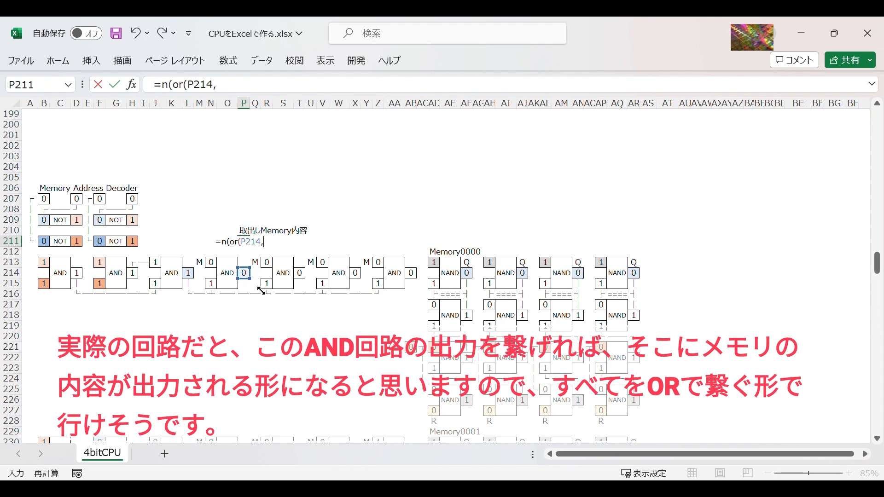
{"action": "scroll", "coordinate": [258, 313], "scroll_direction": "down", "scroll_amount": 4}
{"action": "left_click", "coordinate": [249, 328]}
{"action": "type", "text": ","}
{"action": "scroll", "coordinate": [255, 331], "scroll_direction": "down", "scroll_amount": 6}
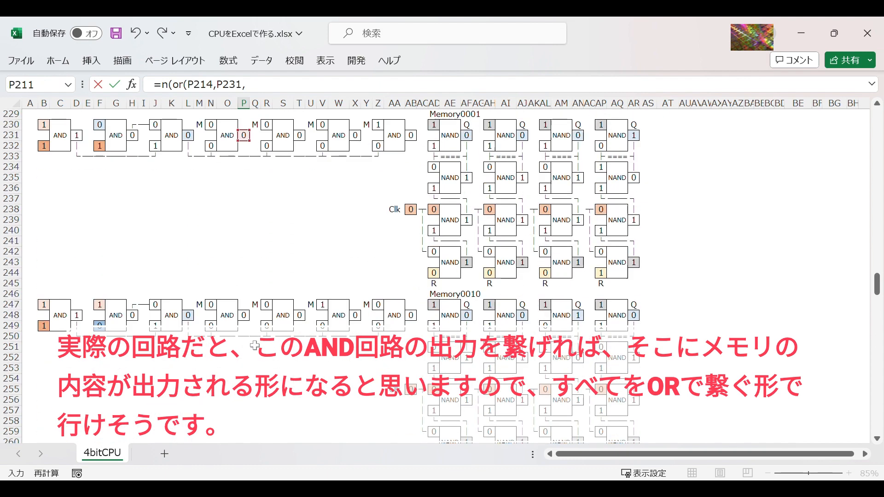
{"action": "left_click", "coordinate": [244, 316]}
{"action": "type", "text": ","}
{"action": "scroll", "coordinate": [260, 359], "scroll_direction": "down", "scroll_amount": 4}
{"action": "left_click", "coordinate": [244, 369]}
{"action": "type", "text": ","}
{"action": "scroll", "coordinate": [263, 345], "scroll_direction": "down", "scroll_amount": 5}
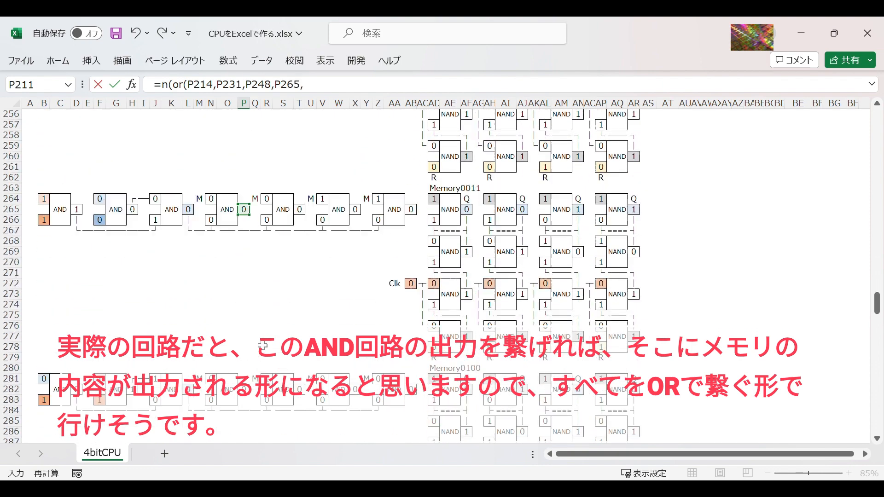
Step: Complete the P211 OR formula with the remaining memory outputs P282, P299, P316 and P333
{"action": "scroll", "coordinate": [262, 345], "scroll_direction": "down", "scroll_amount": 1}
{"action": "left_click", "coordinate": [244, 358]}
{"action": "type", "text": ","}
{"action": "scroll", "coordinate": [241, 350], "scroll_direction": "down", "scroll_amount": 6}
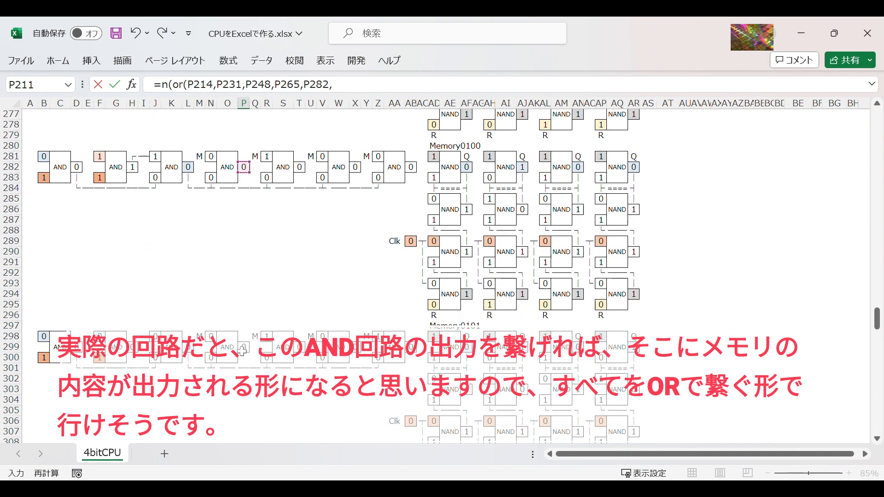
{"action": "left_click", "coordinate": [244, 347]}
{"action": "type", "text": ","}
{"action": "scroll", "coordinate": [247, 345], "scroll_direction": "down", "scroll_amount": 6}
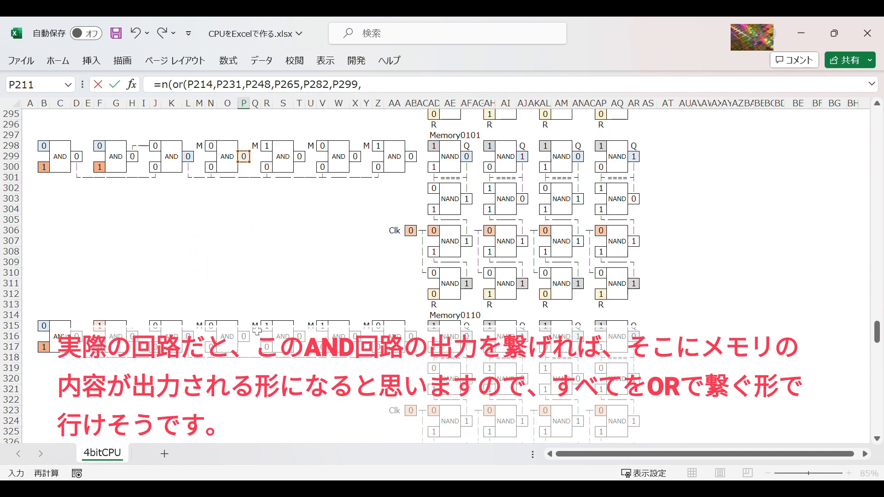
{"action": "left_click", "coordinate": [244, 336]}
{"action": "type", "text": ","}
{"action": "scroll", "coordinate": [290, 306], "scroll_direction": "down", "scroll_amount": 8}
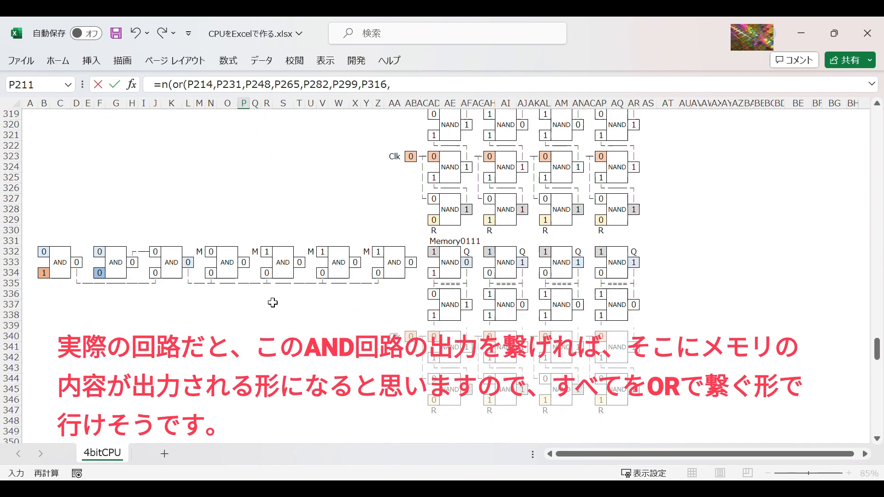
{"action": "left_click", "coordinate": [246, 265]}
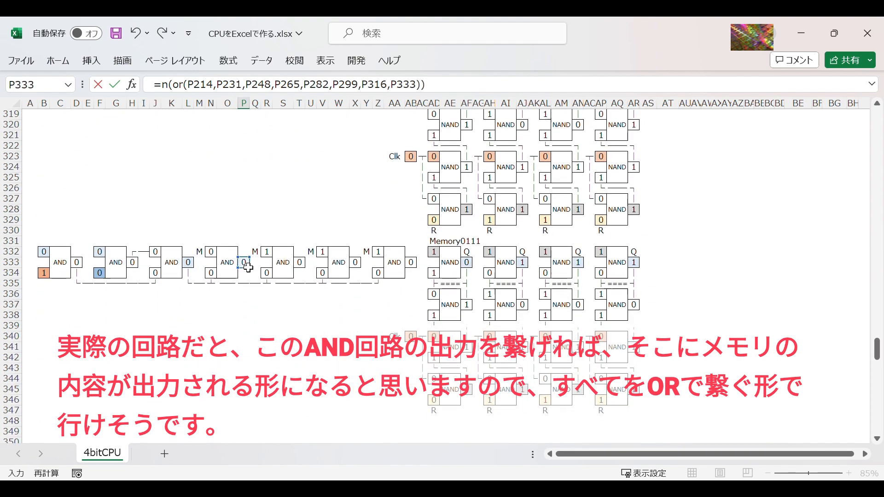
{"action": "key", "text": "Return"}
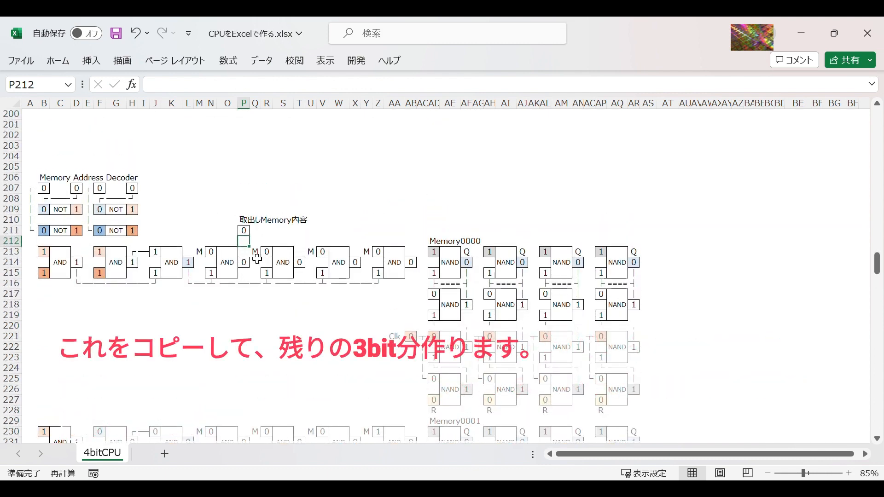
Step: Copy the P211 output cell to T211, X211 and AB211 for the remaining three bits
{"action": "key", "text": "Up"}
{"action": "key", "text": "ctrl+c"}
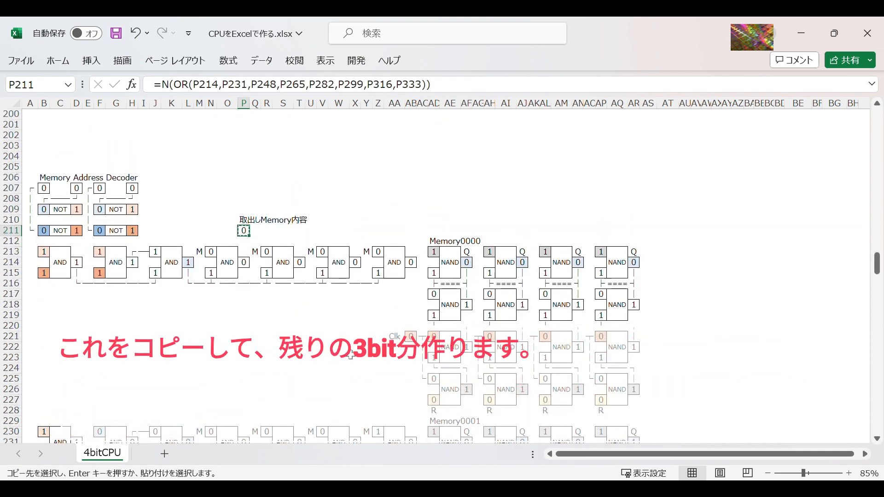
{"action": "key", "text": "Right"}
{"action": "key", "text": "Right"}
{"action": "key", "text": "Right"}
{"action": "key", "text": "Right"}
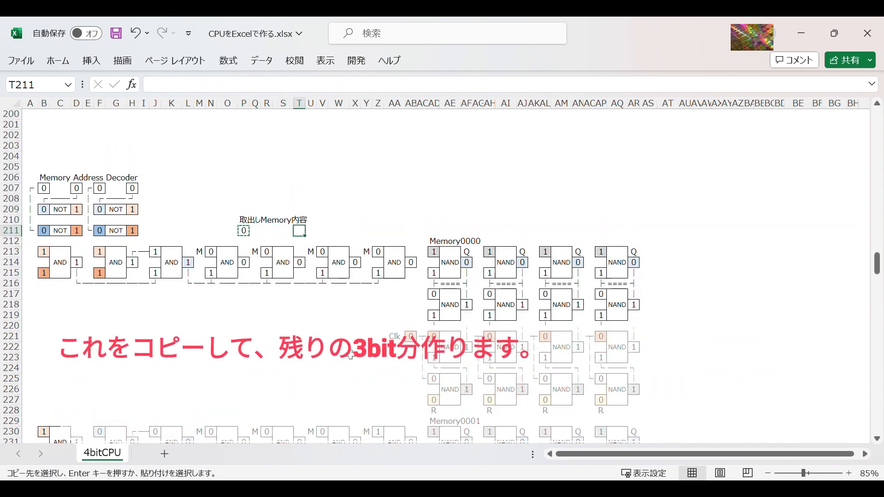
{"action": "key", "text": "ctrl+v"}
{"action": "key", "text": "Right"}
{"action": "key", "text": "Right"}
{"action": "key", "text": "Right"}
{"action": "key", "text": "Right"}
{"action": "key", "text": "ctrl+v"}
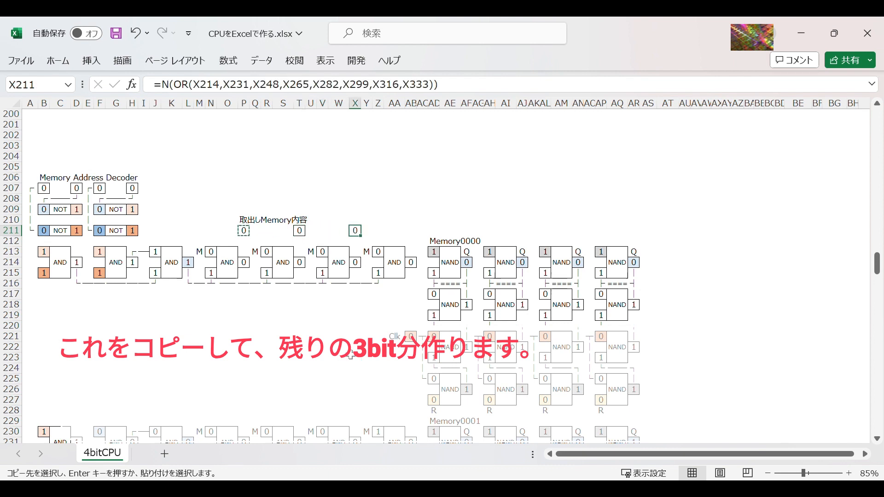
{"action": "key", "text": "Right"}
{"action": "key", "text": "Right"}
{"action": "key", "text": "Right"}
{"action": "key", "text": "Right"}
{"action": "key", "text": "ctrl+v"}
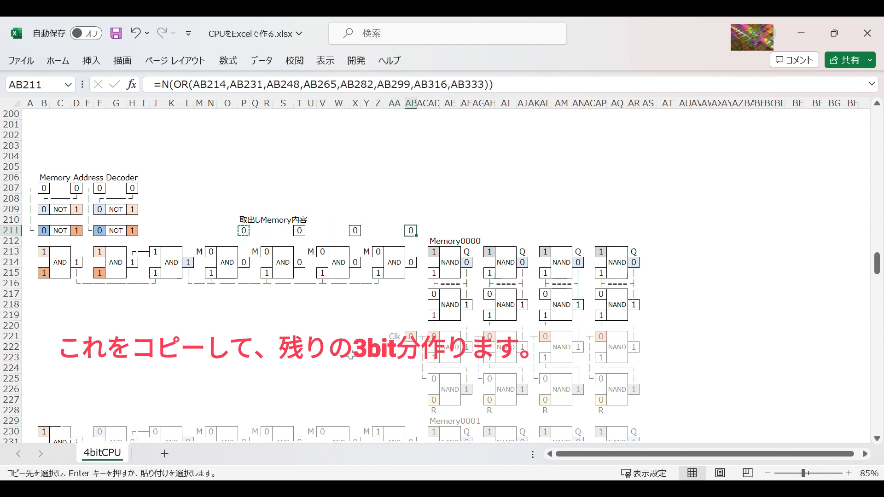
{"action": "key", "text": "Escape"}
{"action": "left_click", "coordinate": [339, 347]}
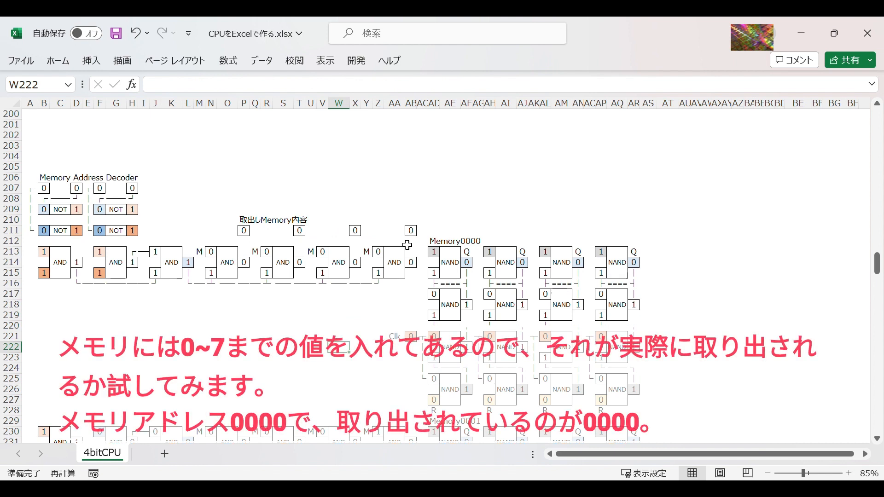
Step: Test the read-out by setting the decoder address in row 207 to 0001 and then 0011
{"action": "left_click", "coordinate": [133, 188]}
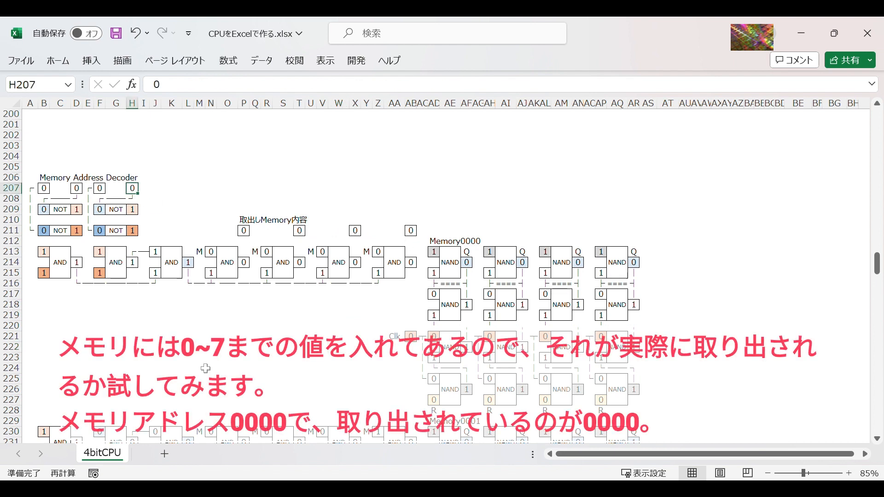
{"action": "type", "text": "1"}
{"action": "key", "text": "Return"}
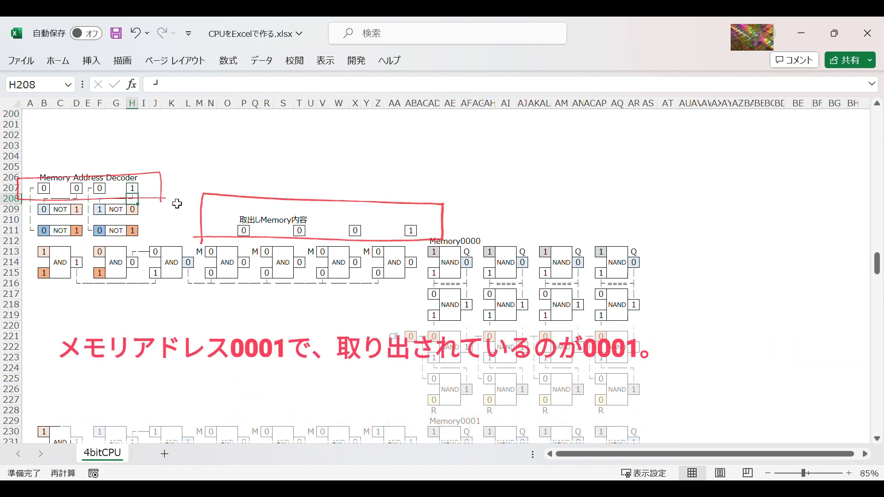
{"action": "left_click", "coordinate": [106, 192]}
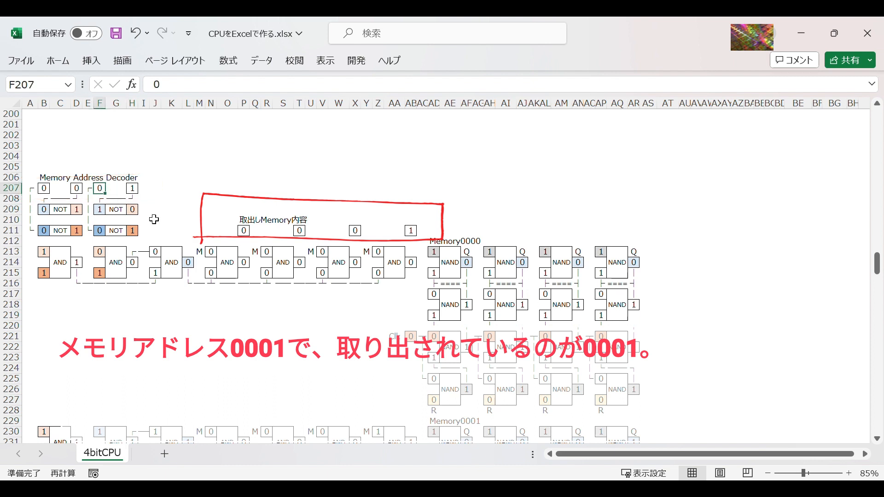
{"action": "type", "text": "1"}
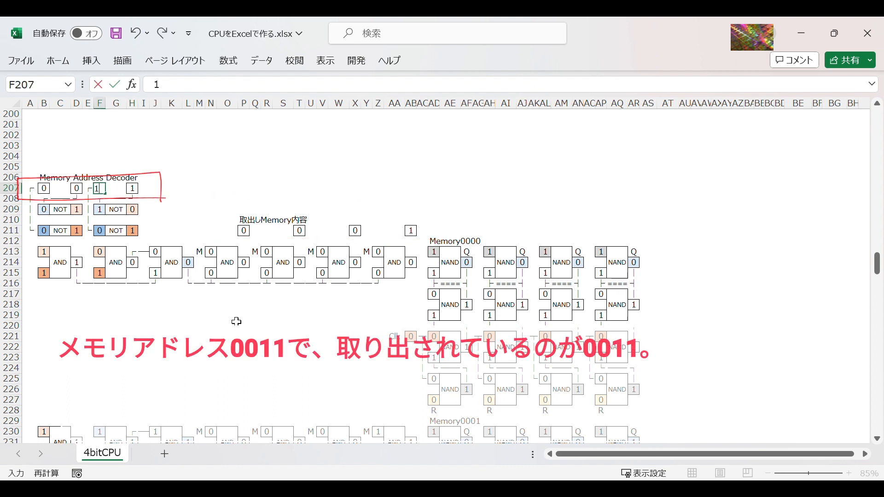
{"action": "key", "text": "ctrl+Return"}
Step: Test the read-out with the decoder address in row 207 set to 0010 and then 0111
{"action": "key", "text": "Tab"}
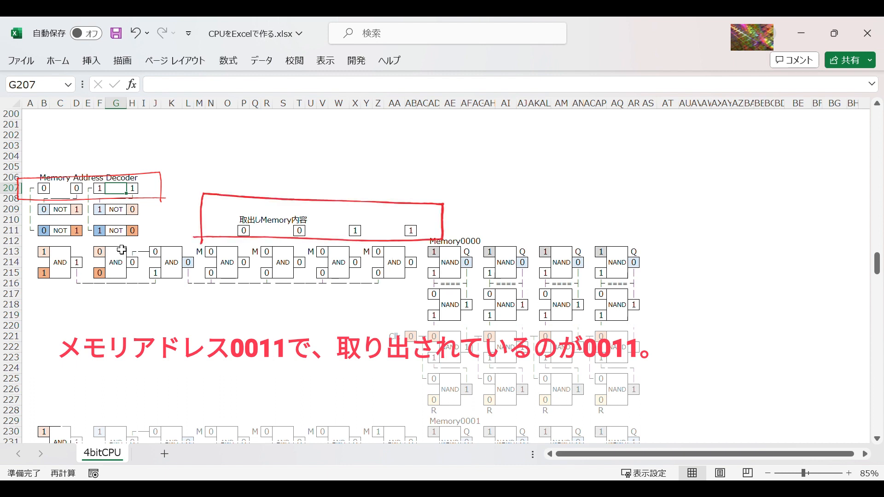
{"action": "key", "text": "Tab"}
{"action": "type", "text": "0"}
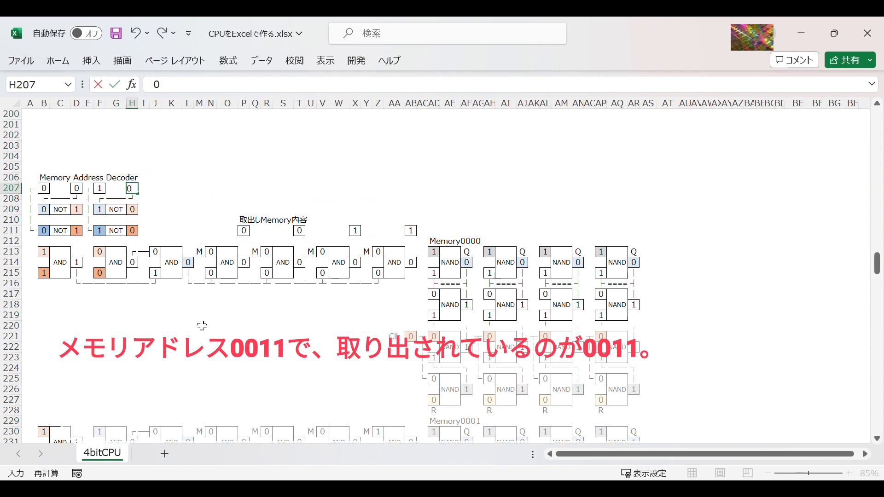
{"action": "key", "text": "Return"}
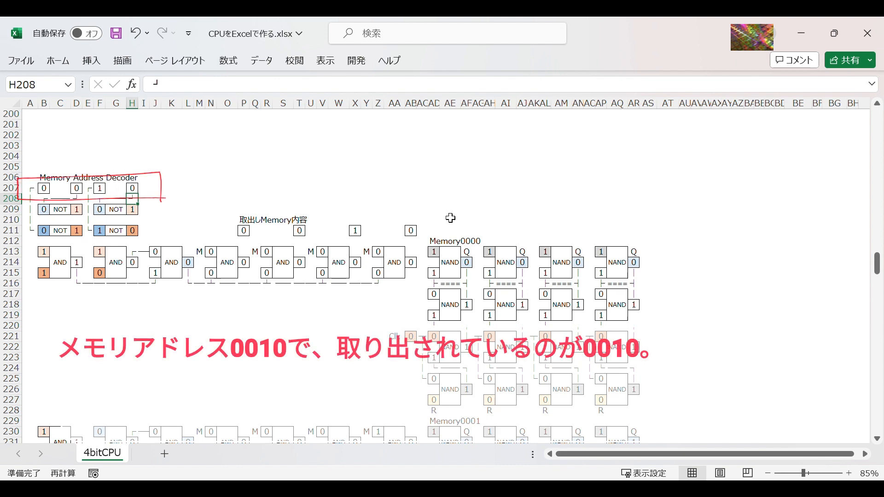
{"action": "left_click", "coordinate": [77, 189]}
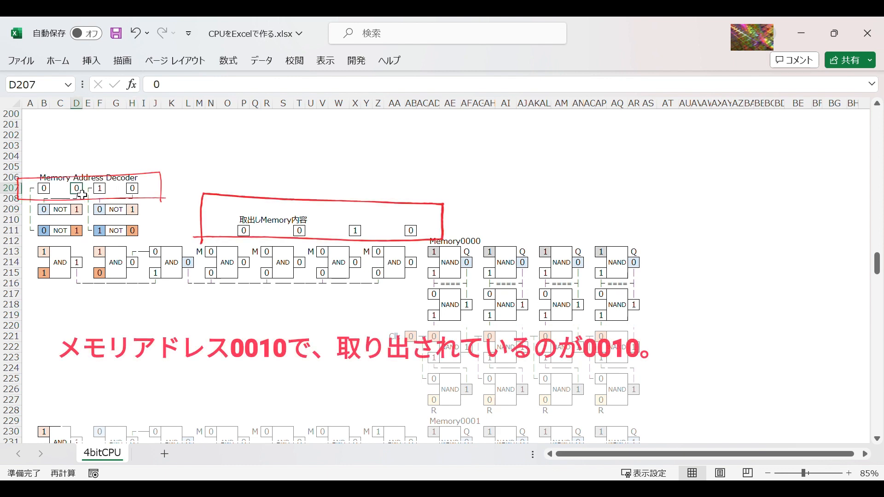
{"action": "type", "text": "1"}
{"action": "left_click", "coordinate": [230, 348]}
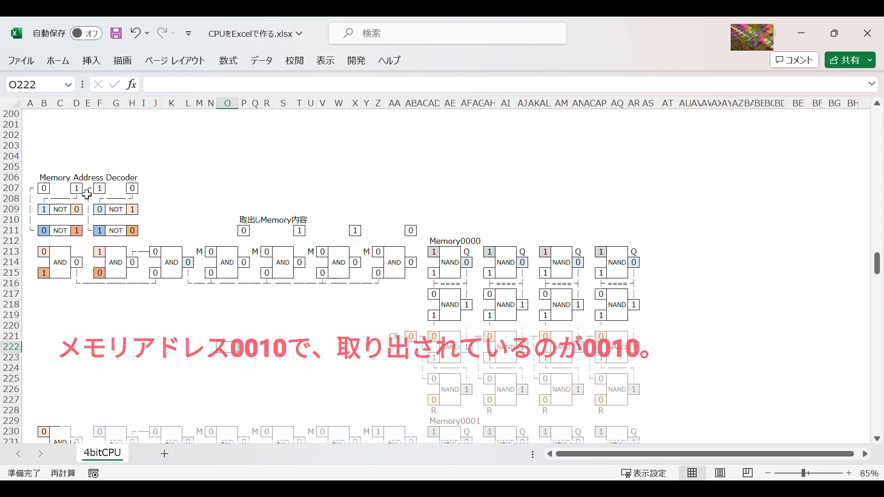
{"action": "left_click", "coordinate": [132, 188]}
{"action": "type", "text": "1"}
{"action": "left_click", "coordinate": [177, 188]}
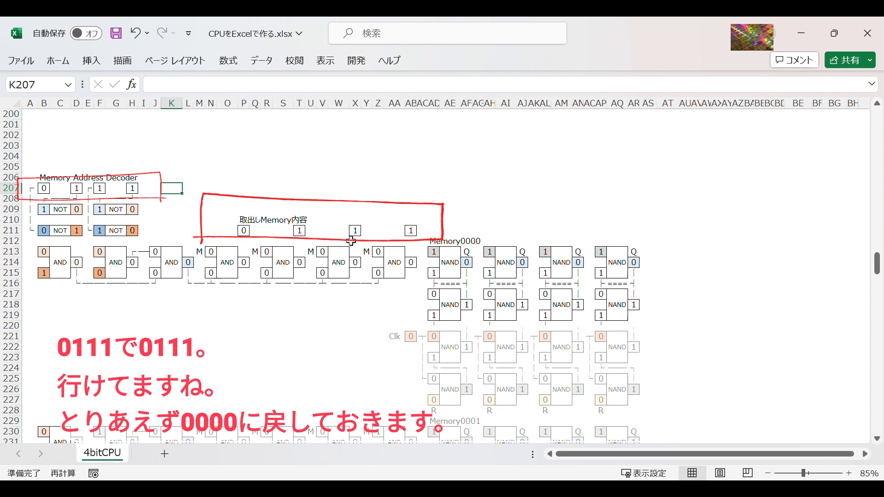
Step: Reset the Memory Address Decoder inputs in row 207 to 0000
{"action": "left_click", "coordinate": [76, 188]}
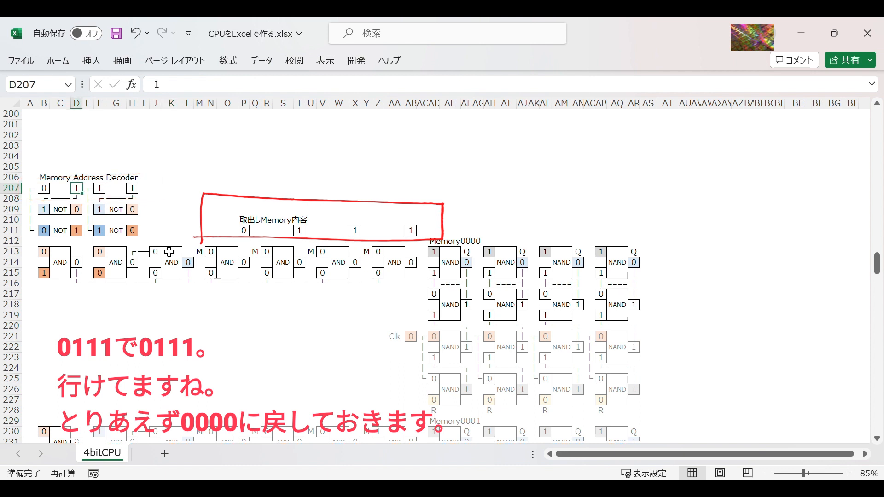
{"action": "type", "text": "0"}
{"action": "key", "text": "Tab"}
{"action": "key", "text": "Tab"}
{"action": "type", "text": "0"}
{"action": "key", "text": "Tab"}
{"action": "key", "text": "Tab"}
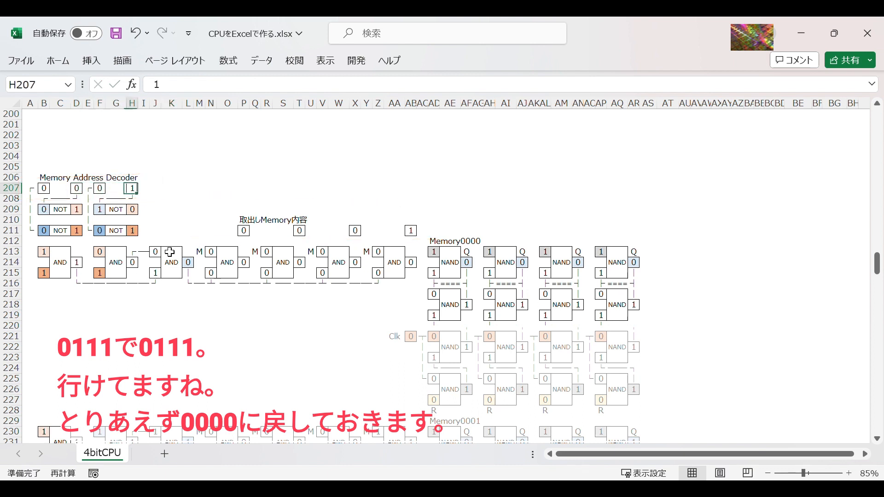
{"action": "type", "text": "0"}
{"action": "key", "text": "Tab"}
{"action": "key", "text": "Tab"}
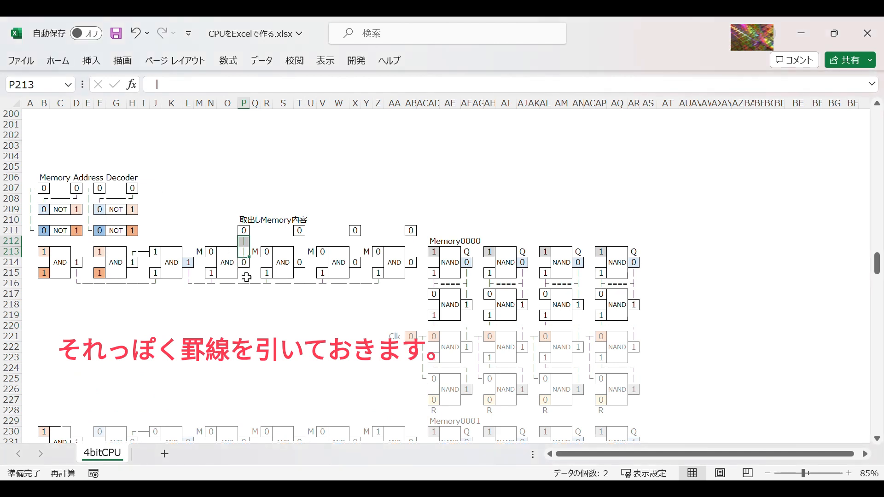
Step: Extend the vertical wiring line of | cells in column P down to P230, with a ) crossing in P216
{"action": "left_click", "coordinate": [249, 306]}
{"action": "left_click", "coordinate": [248, 255]}
{"action": "key", "text": "ctrl+c"}
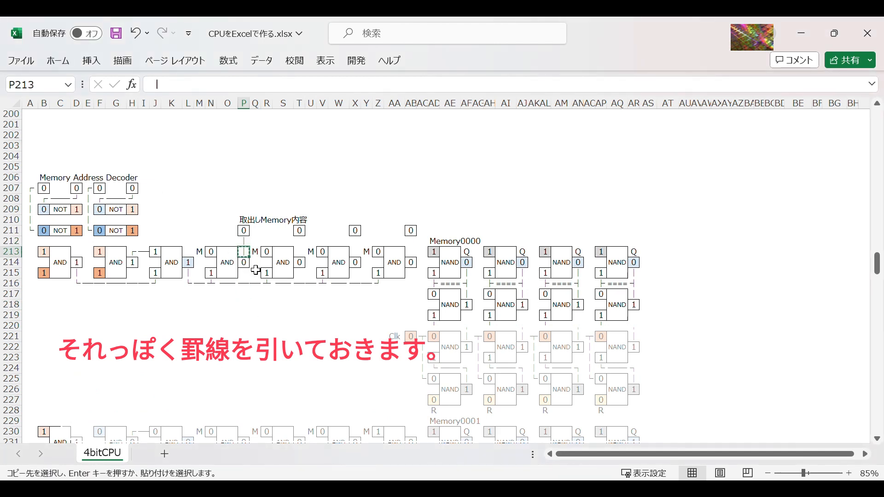
{"action": "left_click", "coordinate": [248, 274]}
{"action": "key", "text": "ctrl+v"}
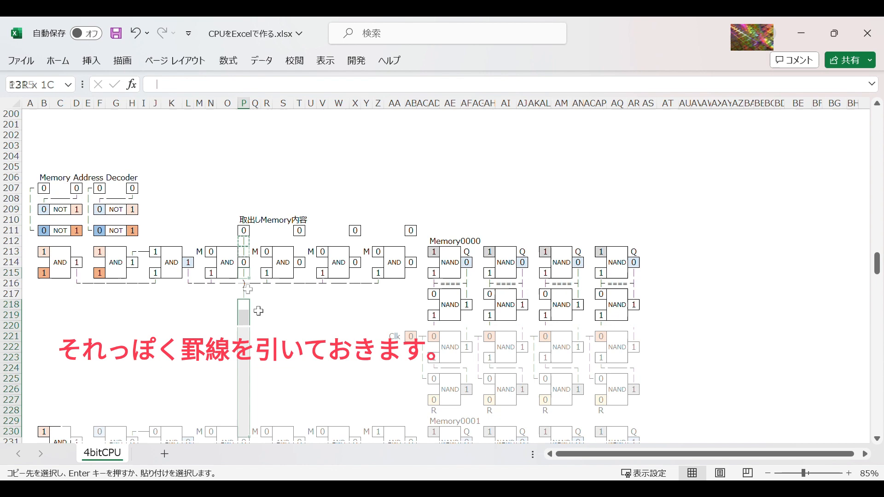
{"action": "key", "text": "ctrl+v"}
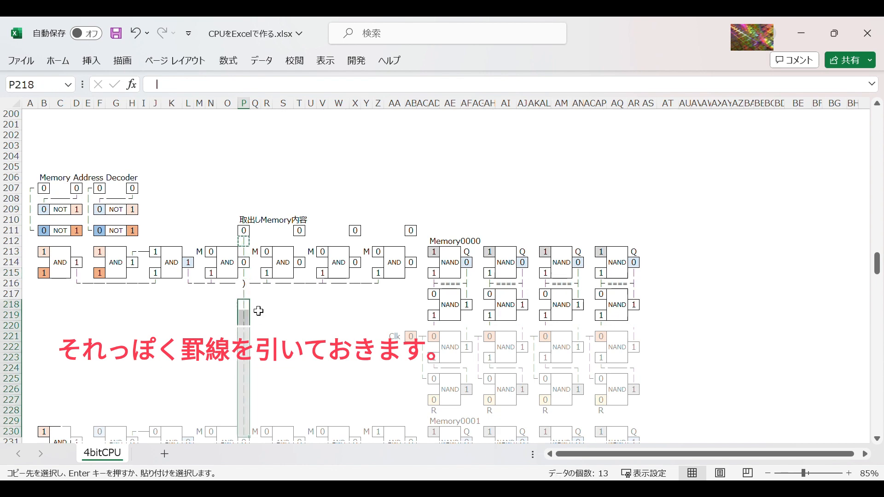
{"action": "key", "text": "Down"}
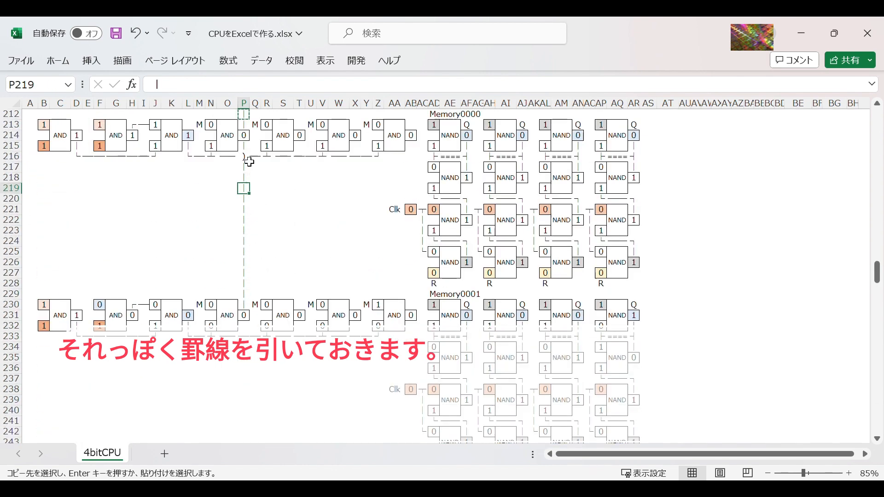
Step: Copy the wiring segment P215:P230 and paste it at P232 and P249
{"action": "left_click_drag", "start_coordinate": [248, 148], "coordinate": [249, 305]}
{"action": "key", "text": "ctrl+c"}
{"action": "left_click", "coordinate": [247, 326]}
{"action": "key", "text": "ctrl+v"}
{"action": "scroll", "coordinate": [256, 303], "scroll_direction": "down", "scroll_amount": 5}
{"action": "left_click", "coordinate": [244, 347]}
{"action": "key", "text": "ctrl+v"}
{"action": "scroll", "coordinate": [278, 267], "scroll_direction": "down", "scroll_amount": 8}
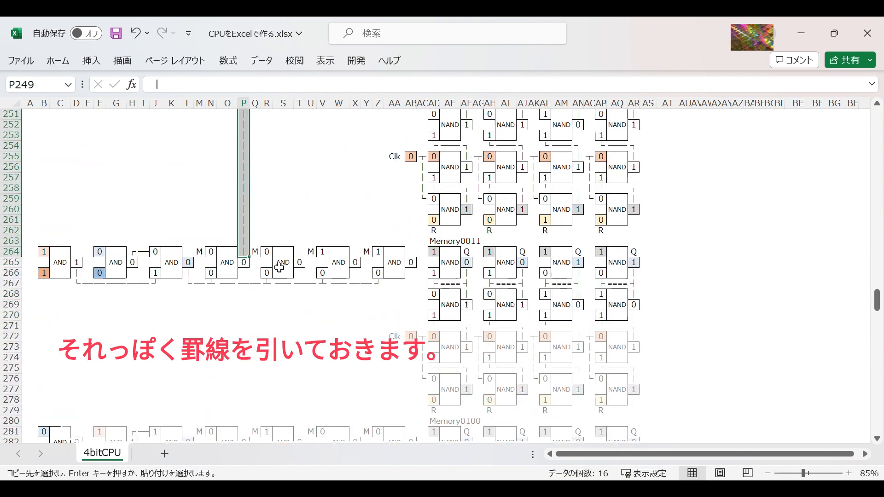
Step: Paste the copied wiring segment at P266, P283 and P300 to continue the line to Memory0110
{"action": "left_click", "coordinate": [245, 273]}
{"action": "key", "text": "ctrl+v"}
{"action": "scroll", "coordinate": [258, 299], "scroll_direction": "down", "scroll_amount": 5}
{"action": "left_click", "coordinate": [244, 294]}
{"action": "key", "text": "ctrl+v"}
{"action": "scroll", "coordinate": [314, 208], "scroll_direction": "down", "scroll_amount": 3}
{"action": "left_click", "coordinate": [287, 221]}
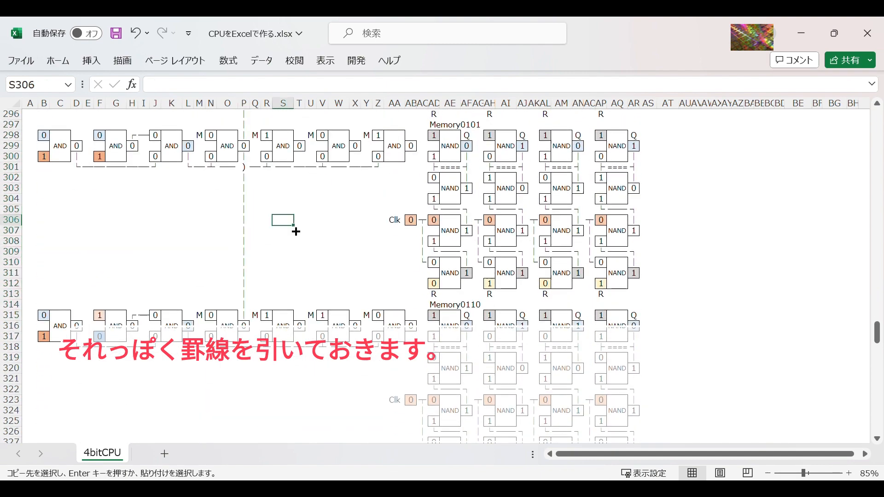
Step: Copy a column P wiring segment to P317 to connect Memory0110 with Memory0111
{"action": "scroll", "coordinate": [303, 231], "scroll_direction": "up", "scroll_amount": 20}
{"action": "left_click_drag", "start_coordinate": [244, 177], "coordinate": [245, 200]}
{"action": "scroll", "coordinate": [280, 204], "scroll_direction": "up", "scroll_amount": 5}
{"action": "scroll", "coordinate": [299, 186], "scroll_direction": "up", "scroll_amount": 1}
{"action": "left_click", "coordinate": [299, 189]}
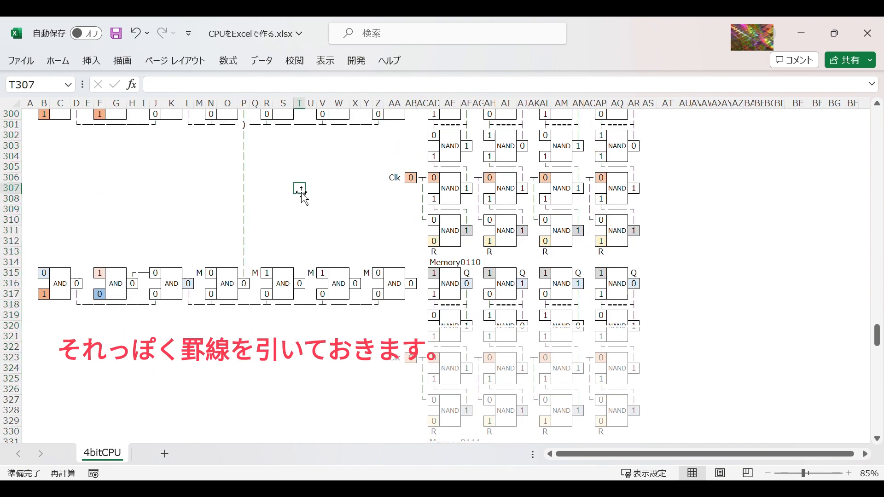
{"action": "scroll", "coordinate": [295, 184], "scroll_direction": "up", "scroll_amount": 1}
{"action": "left_click_drag", "start_coordinate": [243, 145], "coordinate": [245, 304]}
{"action": "key", "text": "ctrl+c"}
{"action": "left_click", "coordinate": [245, 325]}
{"action": "key", "text": "ctrl+v"}
{"action": "scroll", "coordinate": [302, 233], "scroll_direction": "down", "scroll_amount": 6}
{"action": "scroll", "coordinate": [302, 236], "scroll_direction": "up", "scroll_amount": 3}
{"action": "left_click", "coordinate": [299, 294]}
{"action": "key", "text": "Escape"}
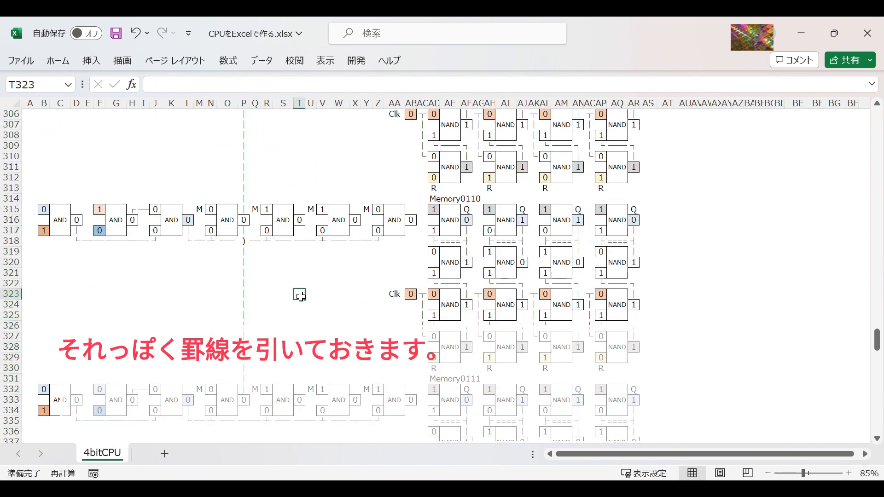
Step: Copy the column P wiring line from P212 down to P333 and paste it into columns T and X starting at row 212
{"action": "scroll", "coordinate": [301, 299], "scroll_direction": "up", "scroll_amount": 20}
{"action": "left_click_drag", "start_coordinate": [243, 230], "coordinate": [244, 303]}
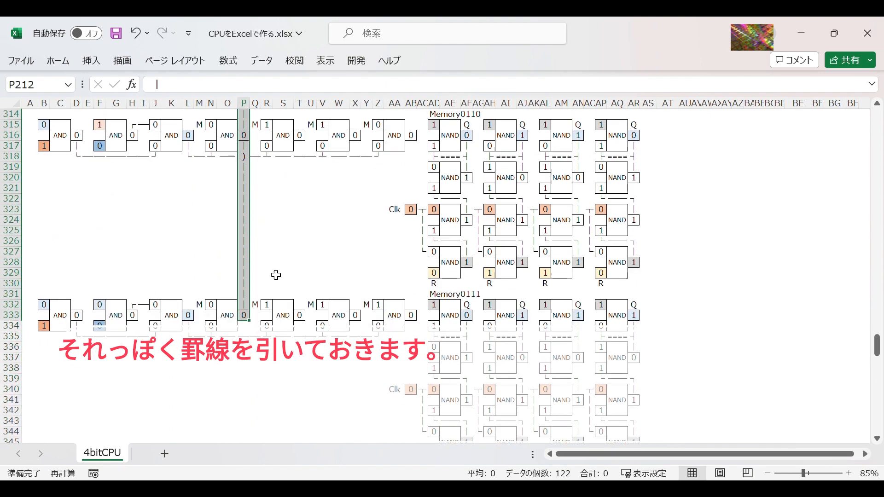
{"action": "key", "text": "ctrl+c"}
{"action": "scroll", "coordinate": [336, 205], "scroll_direction": "up", "scroll_amount": 20}
{"action": "left_click", "coordinate": [299, 177]}
{"action": "key", "text": "ctrl+v"}
{"action": "left_click", "coordinate": [355, 177]}
{"action": "key", "text": "ctrl+v"}
{"action": "left_click", "coordinate": [378, 262]}
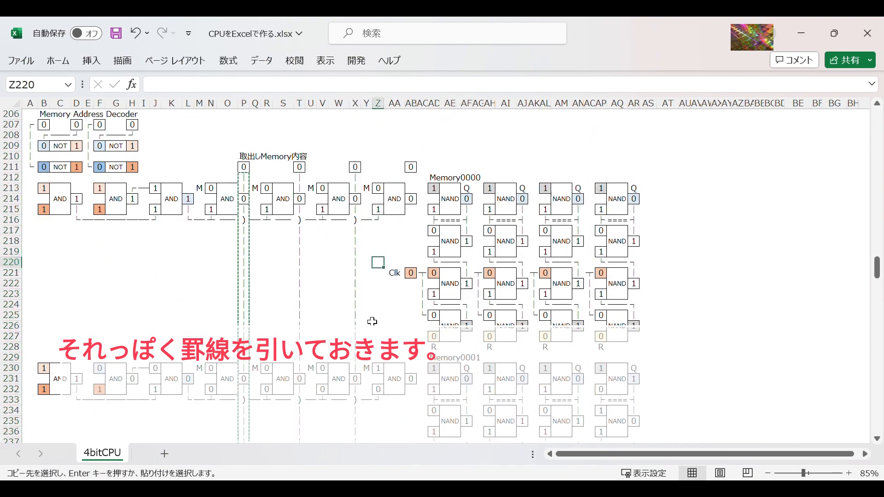
{"action": "key", "text": "Escape"}
{"action": "left_click", "coordinate": [396, 305]}
Step: Copy the | wiring cells from X212:X213 into column AB from AB212 and repeat them down toward Memory0001, skipping the gate output and Clk cells
{"action": "left_click_drag", "start_coordinate": [354, 177], "coordinate": [355, 188]}
{"action": "key", "text": "ctrl+c"}
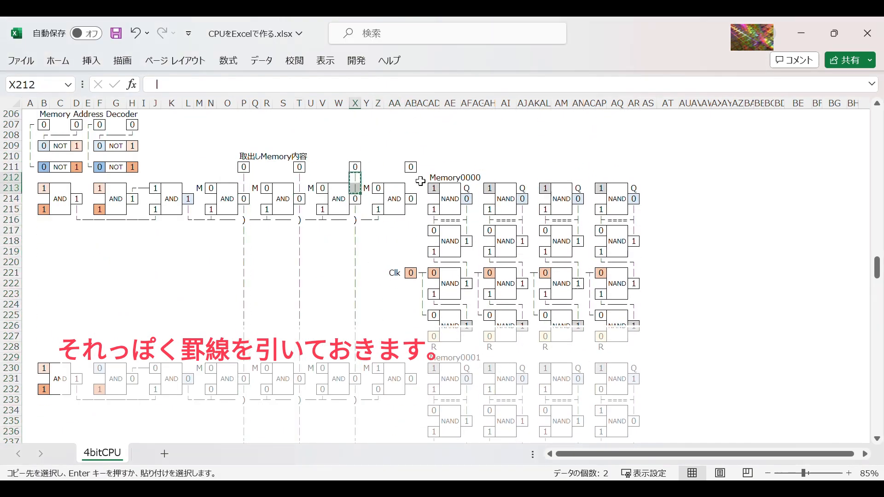
{"action": "left_click", "coordinate": [411, 178]}
{"action": "key", "text": "ctrl+v"}
{"action": "left_click", "coordinate": [412, 190]}
{"action": "key", "text": "ctrl+c"}
{"action": "left_click", "coordinate": [412, 210]}
{"action": "key", "text": "ctrl+v"}
{"action": "left_click", "coordinate": [396, 241]}
{"action": "left_click_drag", "start_coordinate": [416, 216], "coordinate": [415, 253]}
{"action": "left_click", "coordinate": [412, 294]}
{"action": "key", "text": "ctrl+v"}
{"action": "left_click_drag", "start_coordinate": [414, 305], "coordinate": [414, 368]}
{"action": "key", "text": "ctrl+v"}
{"action": "scroll", "coordinate": [412, 289], "scroll_direction": "down", "scroll_amount": 2}
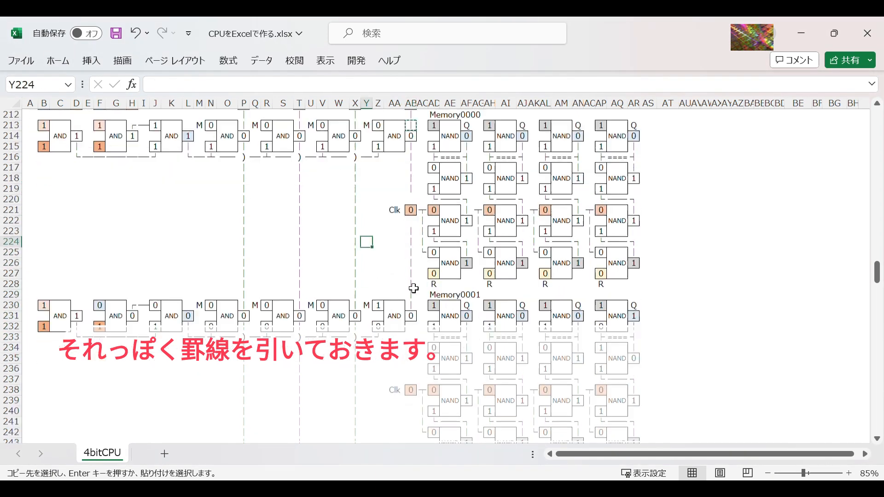
Step: Continue the column AB line of | cells from AB223 down to AB281 beside Memory0100, keeping the gate output and Clk cells free
{"action": "left_click", "coordinate": [411, 231]}
{"action": "key", "text": "ctrl+c"}
{"action": "key", "text": "ctrl+v"}
{"action": "scroll", "coordinate": [414, 331], "scroll_direction": "down", "scroll_amount": 3}
{"action": "left_click_drag", "start_coordinate": [415, 326], "coordinate": [414, 389]}
{"action": "key", "text": "ctrl+v"}
{"action": "scroll", "coordinate": [414, 368], "scroll_direction": "down", "scroll_amount": 4}
{"action": "key", "text": "ctrl+v"}
{"action": "left_click_drag", "start_coordinate": [413, 283], "coordinate": [416, 421]}
{"action": "scroll", "coordinate": [418, 369], "scroll_direction": "down", "scroll_amount": 2}
{"action": "key", "text": "ctrl+v"}
{"action": "key", "text": "ctrl+v"}
{"action": "scroll", "coordinate": [415, 391], "scroll_direction": "down", "scroll_amount": 5}
{"action": "left_click", "coordinate": [414, 273]}
Step: Extend the column AB wiring line from Memory0100 down to the AND gate output beside Memory0111
{"action": "key", "text": "ctrl+v"}
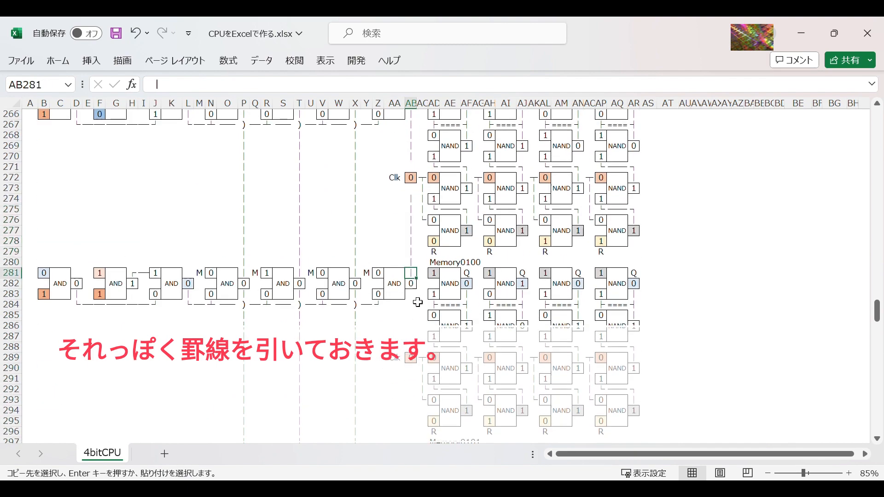
{"action": "left_click_drag", "start_coordinate": [415, 294], "coordinate": [415, 336]}
{"action": "key", "text": "ctrl+v"}
{"action": "left_click_drag", "start_coordinate": [413, 378], "coordinate": [410, 455]}
{"action": "left_click_drag", "start_coordinate": [416, 333], "coordinate": [416, 368]}
{"action": "key", "text": "ctrl+v"}
{"action": "scroll", "coordinate": [416, 363], "scroll_direction": "down", "scroll_amount": 3}
{"action": "key", "text": "ctrl+v"}
{"action": "left_click_drag", "start_coordinate": [414, 316], "coordinate": [414, 347]}
{"action": "scroll", "coordinate": [417, 374], "scroll_direction": "down", "scroll_amount": 3}
{"action": "key", "text": "ctrl+v"}
{"action": "key", "text": "ctrl+v"}
{"action": "scroll", "coordinate": [418, 375], "scroll_direction": "down", "scroll_amount": 3}
{"action": "key", "text": "ctrl+v"}
{"action": "scroll", "coordinate": [405, 340], "scroll_direction": "down", "scroll_amount": 3}
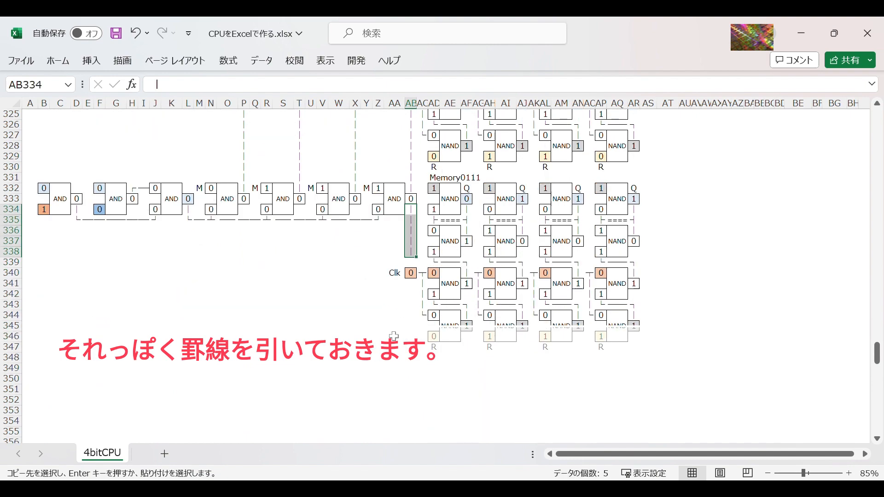
{"action": "left_click", "coordinate": [378, 325]}
{"action": "scroll", "coordinate": [346, 304], "scroll_direction": "up", "scroll_amount": 3}
{"action": "scroll", "coordinate": [347, 296], "scroll_direction": "up", "scroll_amount": 20}
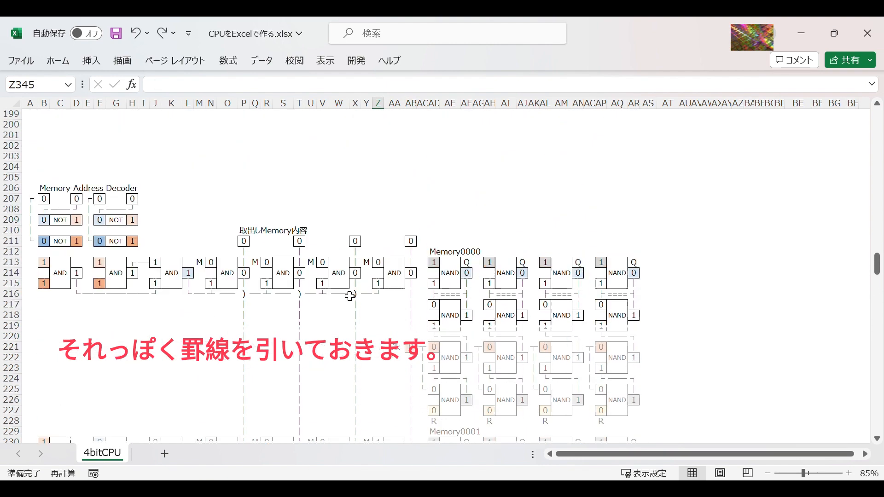
Step: Copy the AND gate in N213:P215 and paste it at N225 as the first memory-write gate
{"action": "left_click", "coordinate": [244, 167]}
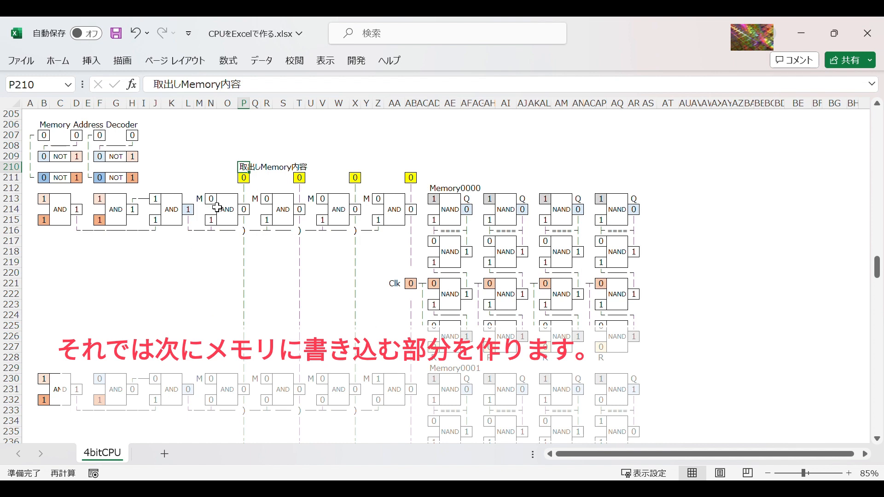
{"action": "left_click_drag", "start_coordinate": [207, 196], "coordinate": [246, 222]}
{"action": "key", "text": "ctrl+c"}
{"action": "left_click", "coordinate": [211, 326]}
{"action": "key", "text": "ctrl+v"}
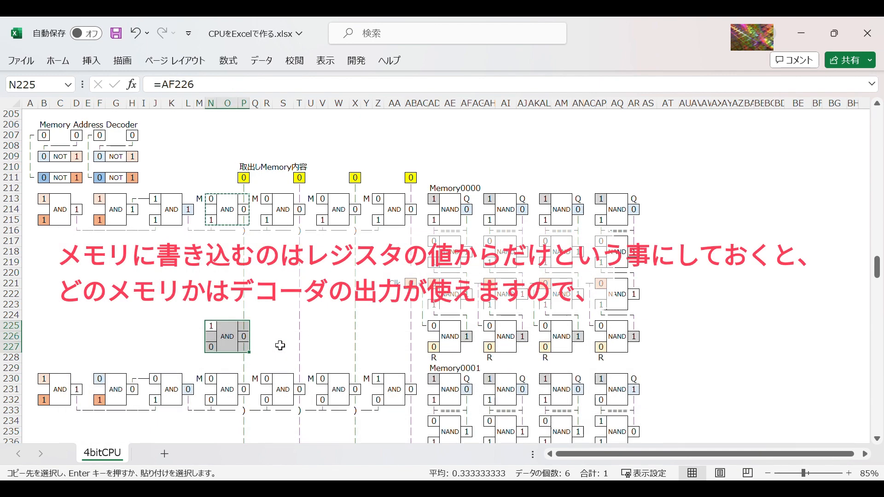
{"action": "left_click", "coordinate": [282, 339]}
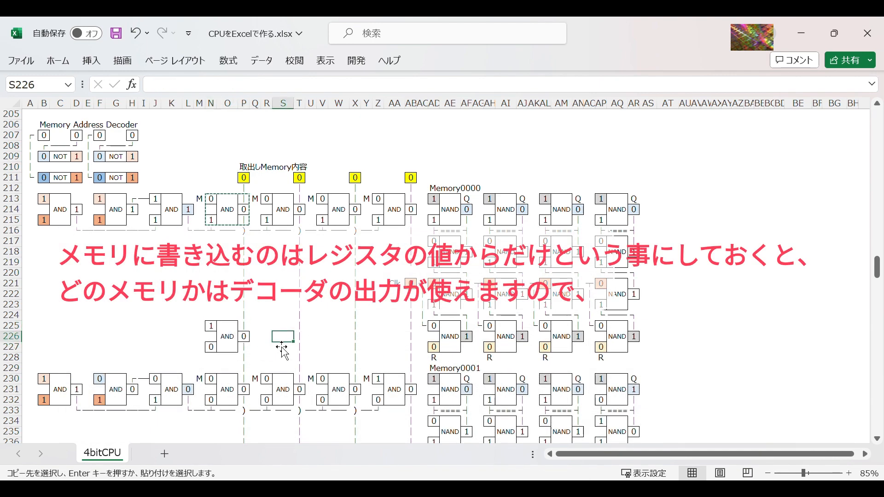
{"action": "key", "text": "alt+Tab"}
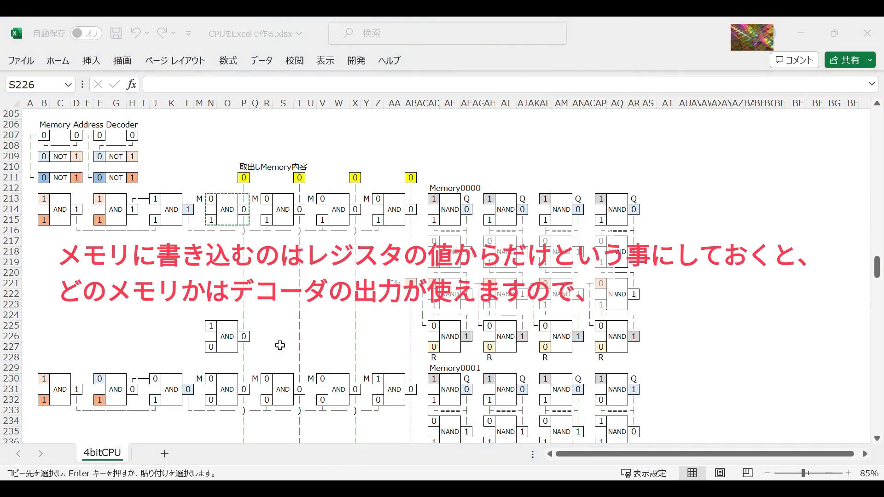
{"action": "key", "text": "alt+Tab"}
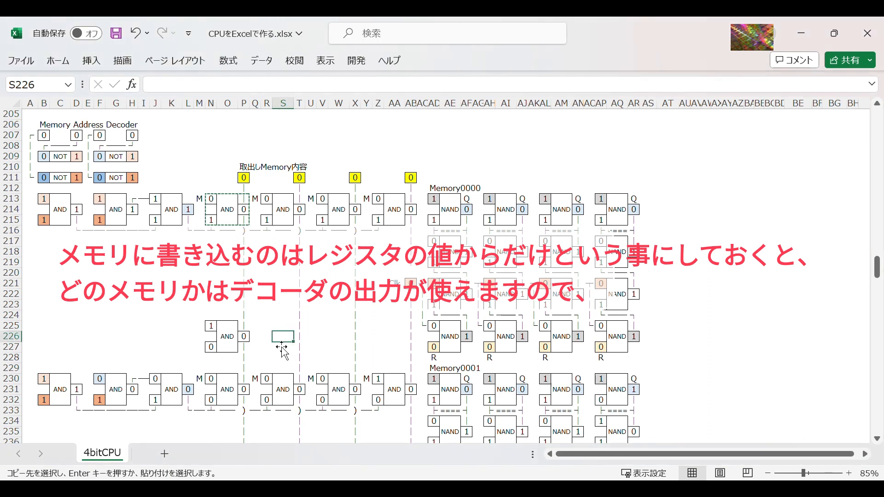
{"action": "left_click", "coordinate": [246, 329]}
{"action": "key", "text": "Escape"}
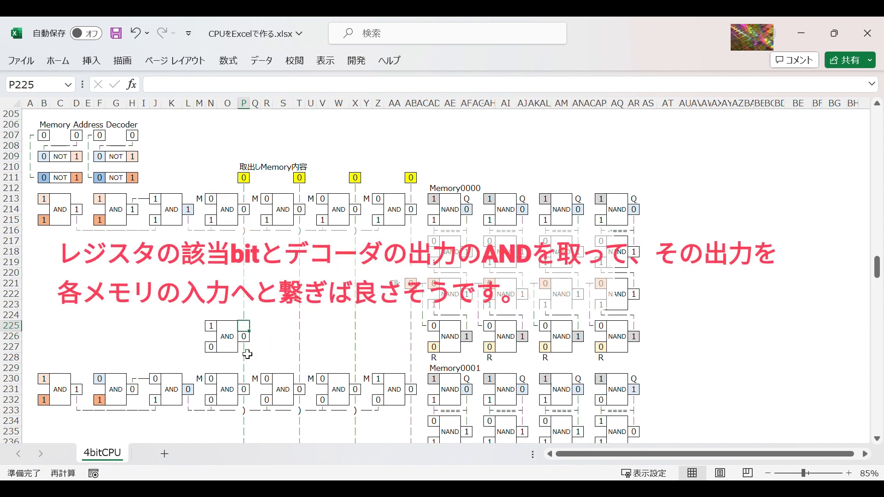
Step: Label the upper input of the new AND gate with R in M225
{"action": "left_click", "coordinate": [282, 327]}
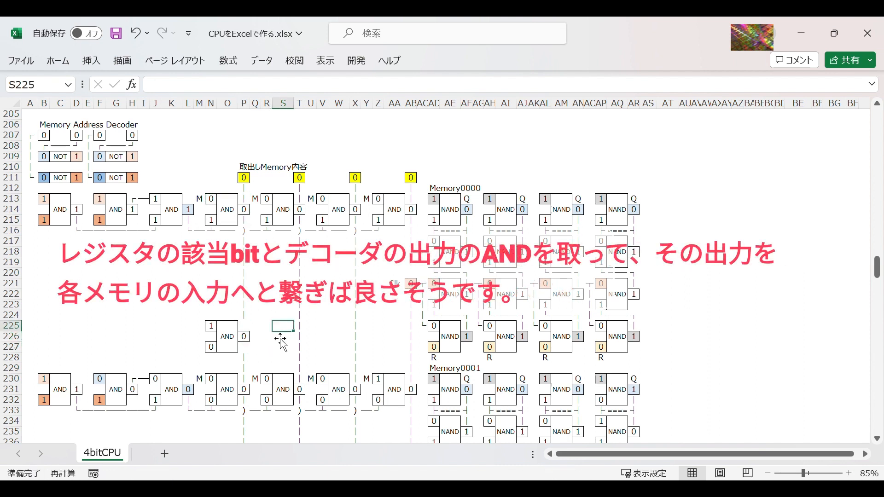
{"action": "left_click", "coordinate": [199, 325]}
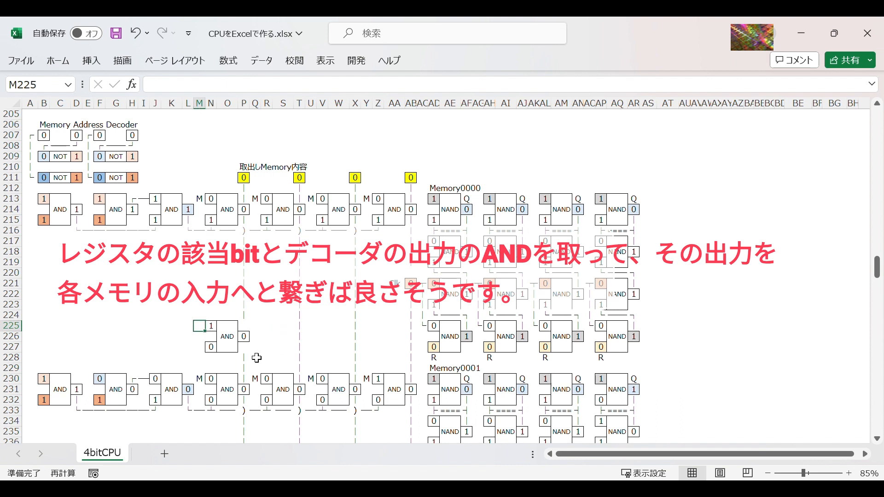
{"action": "type", "text": "R"}
{"action": "left_click", "coordinate": [291, 341]}
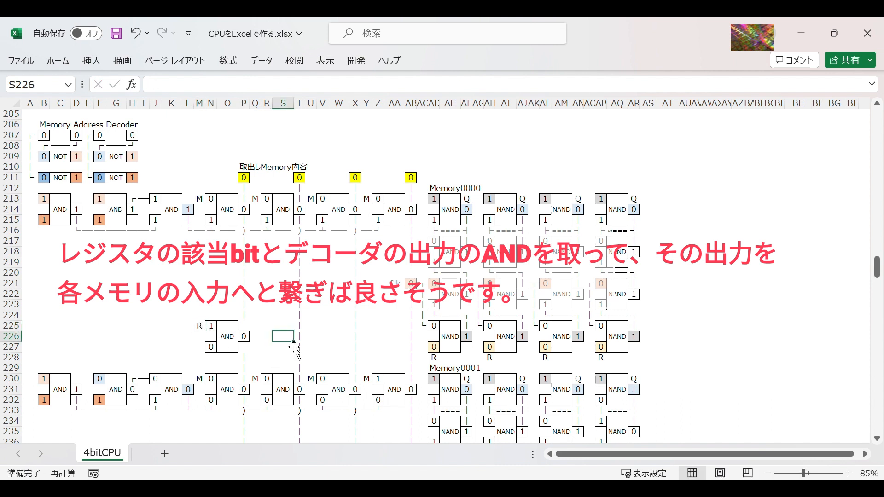
Step: Link the new AND gate's lower input N227 to the decoder output with the formula =L214
{"action": "left_click", "coordinate": [203, 349]}
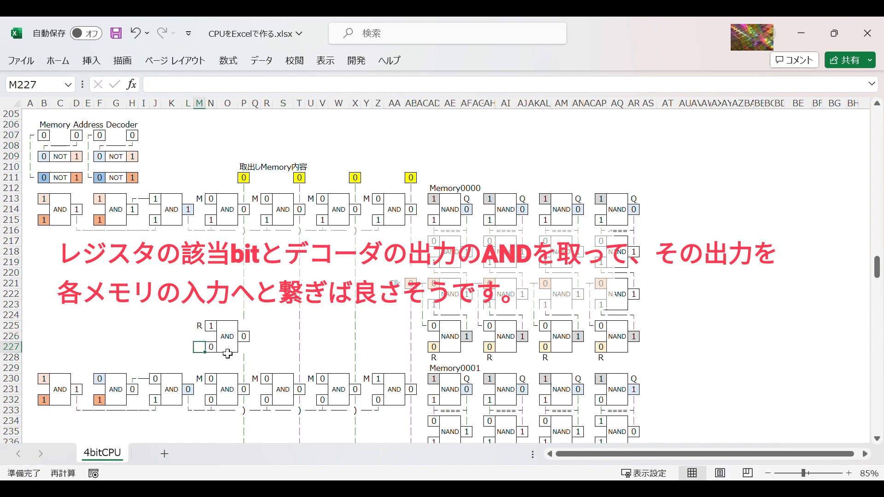
{"action": "left_click", "coordinate": [215, 351]}
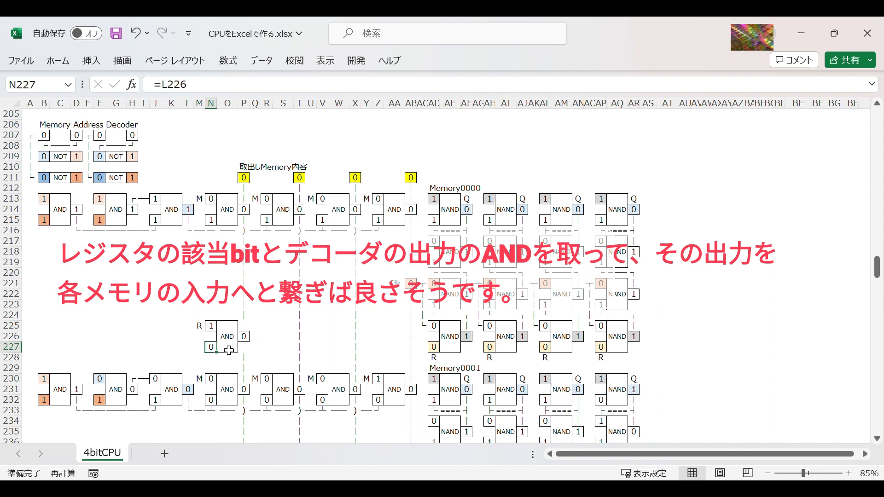
{"action": "type", "text": "="}
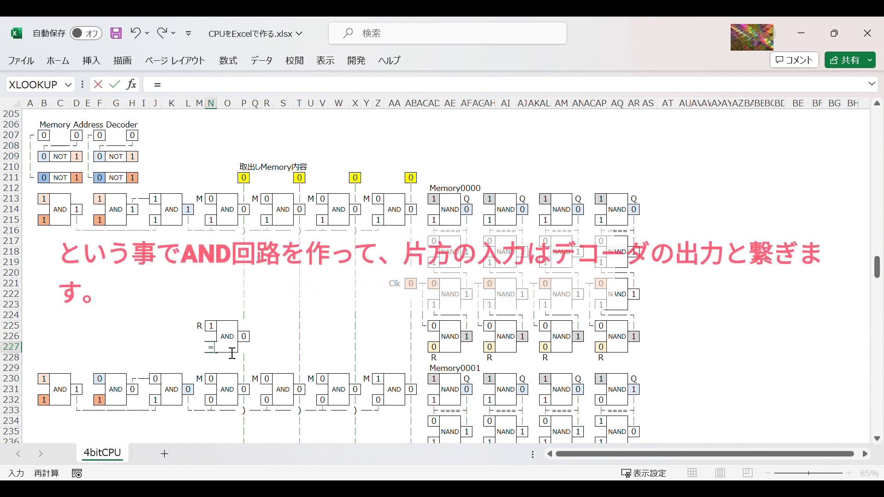
{"action": "left_click", "coordinate": [189, 210]}
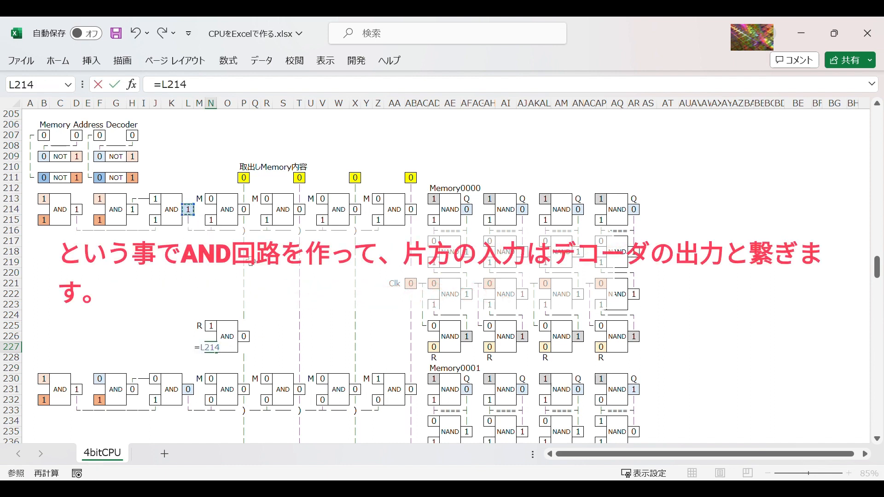
{"action": "key", "text": "Return"}
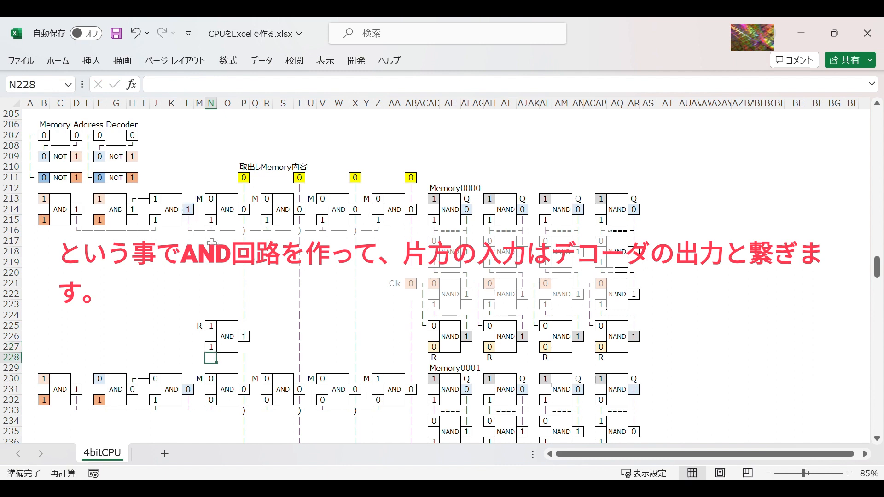
Step: Draw the wiring from L214 to the new gate by copying | cells down column L, a └ corner to L227 and a horizontal line to M227
{"action": "left_click", "coordinate": [189, 221]}
{"action": "key", "text": "ctrl+c"}
{"action": "left_click_drag", "start_coordinate": [189, 241], "coordinate": [191, 348]}
{"action": "key", "text": "ctrl+v"}
{"action": "left_click", "coordinate": [190, 232]}
{"action": "key", "text": "ctrl+c"}
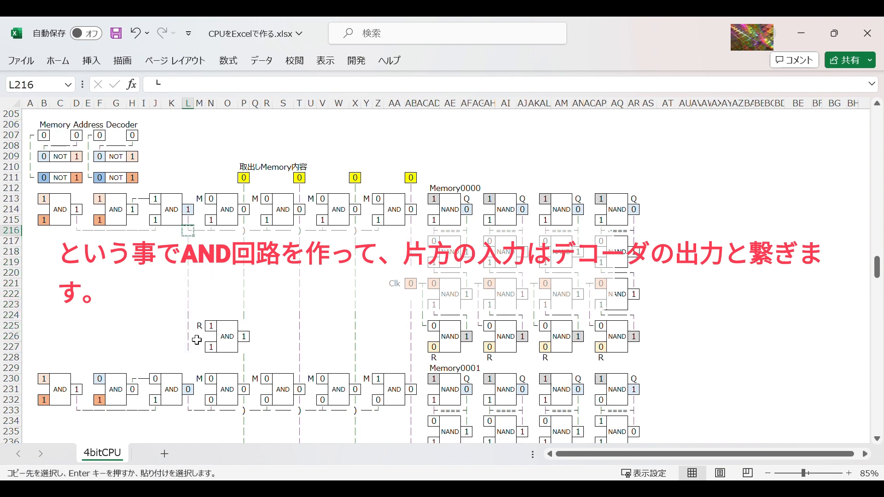
{"action": "left_click", "coordinate": [190, 346]}
{"action": "key", "text": "ctrl+v"}
{"action": "left_click", "coordinate": [201, 231]}
{"action": "key", "text": "ctrl+c"}
{"action": "left_click", "coordinate": [203, 349]}
{"action": "key", "text": "ctrl+v"}
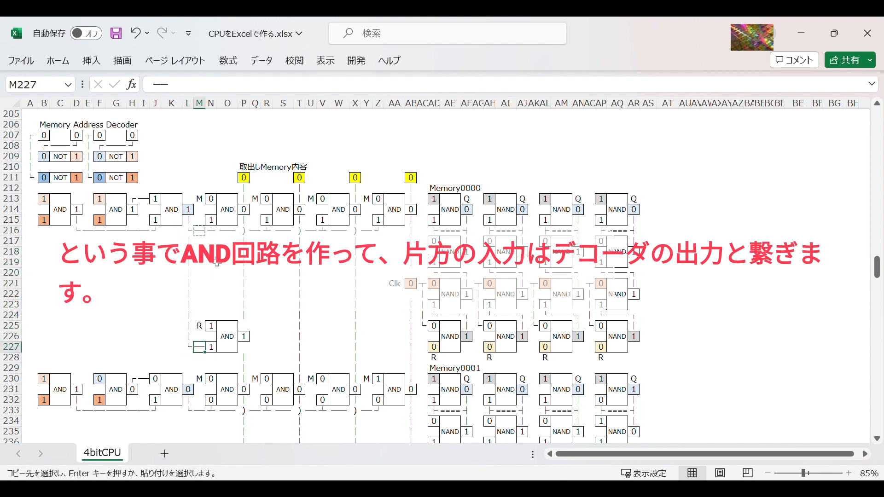
Step: Replace the corner symbol in L216 with a ├ branch
{"action": "left_click", "coordinate": [189, 231]}
{"action": "type", "text": "└"}
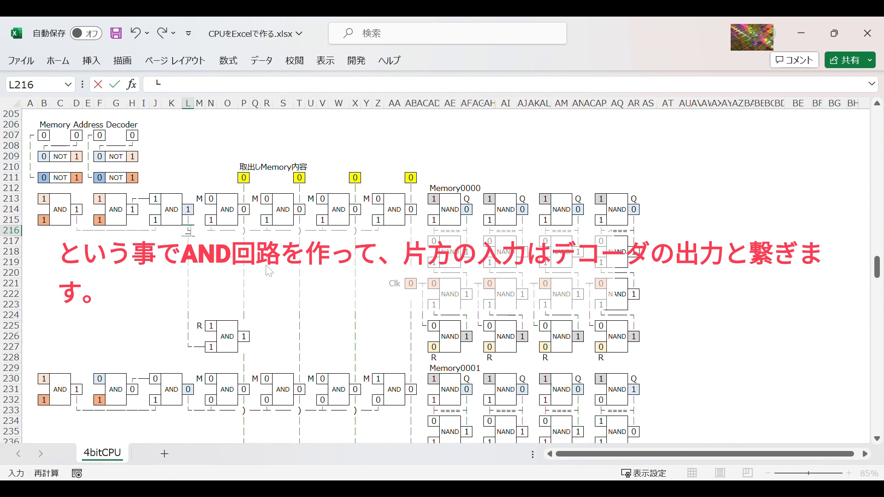
{"action": "key", "text": "ctrl+Return"}
{"action": "left_click", "coordinate": [71, 68]}
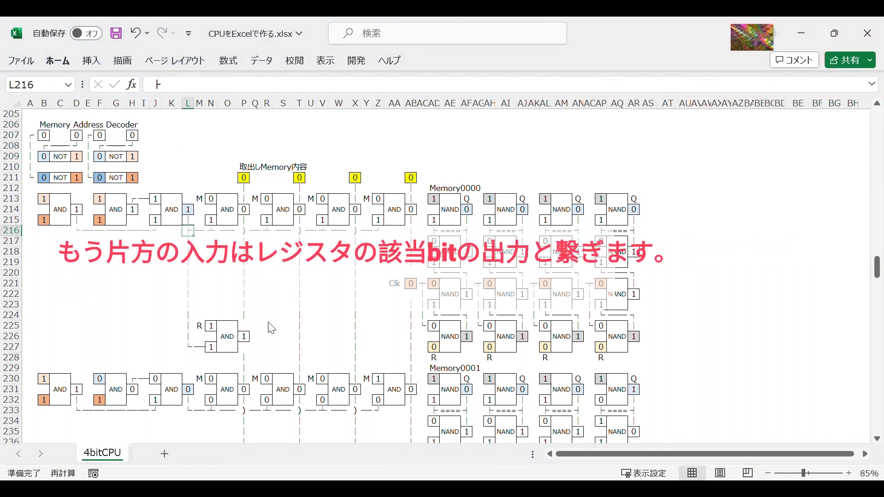
Step: Link the new AND gate's upper input N225 to the first register bit's Q output with the formula =AF4
{"action": "left_click", "coordinate": [211, 325]}
{"action": "type", "text": "="}
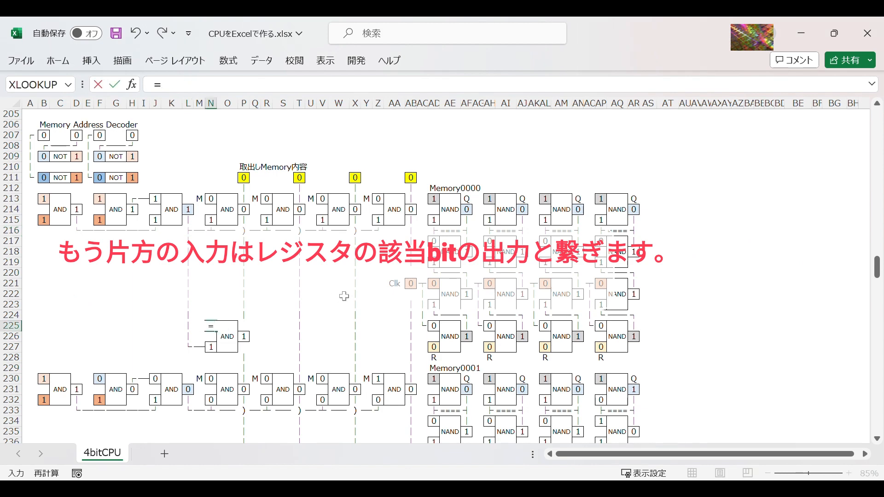
{"action": "scroll", "coordinate": [344, 296], "scroll_direction": "up", "scroll_amount": 20}
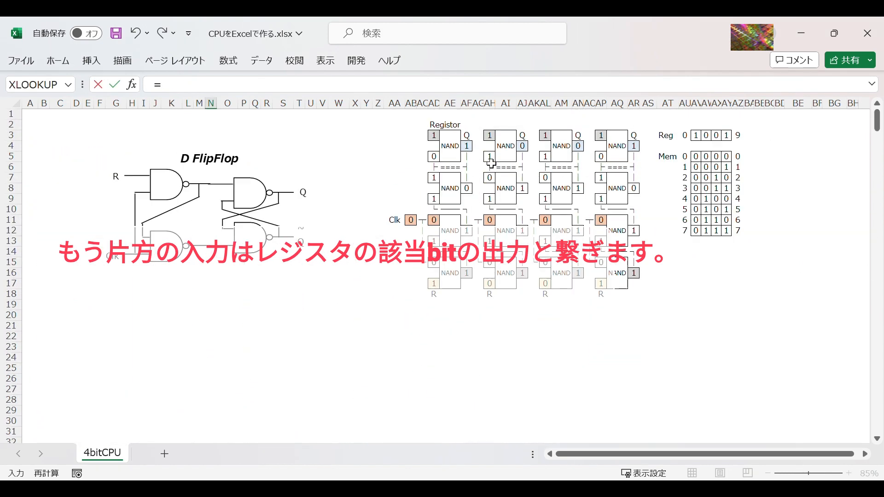
{"action": "left_click", "coordinate": [471, 150]}
{"action": "key", "text": "Return"}
{"action": "scroll", "coordinate": [375, 361], "scroll_direction": "down", "scroll_amount": 3}
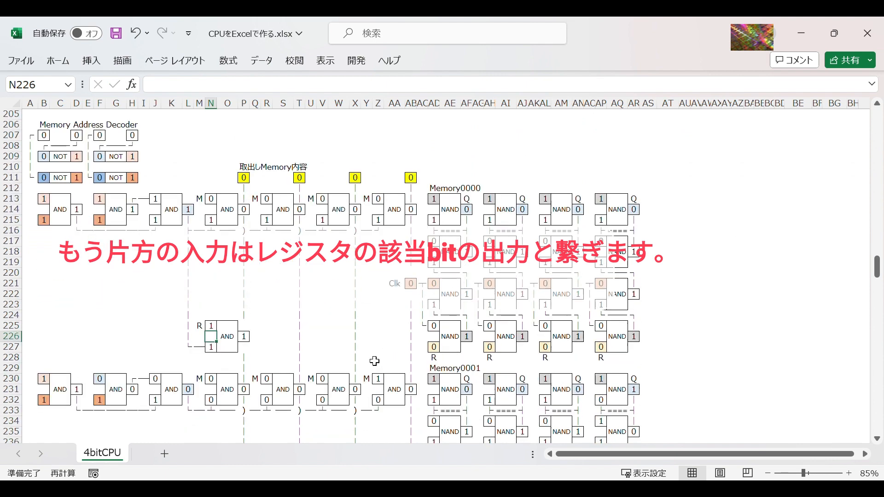
{"action": "key", "text": "Up"}
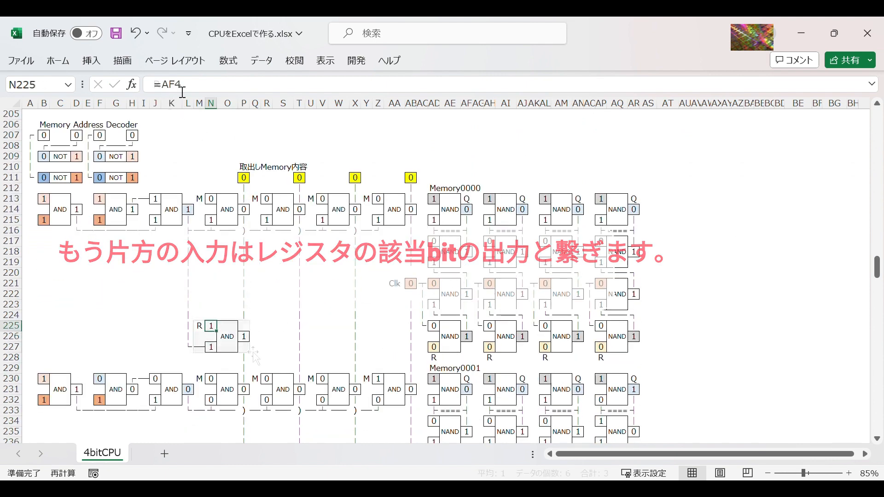
Step: Copy the labelled AND gate M225:P227 and paste it at Q225, U225 and Y225 for the remaining three bits
{"action": "left_click_drag", "start_coordinate": [198, 326], "coordinate": [244, 346]}
{"action": "key", "text": "ctrl+c"}
{"action": "left_click", "coordinate": [270, 327]}
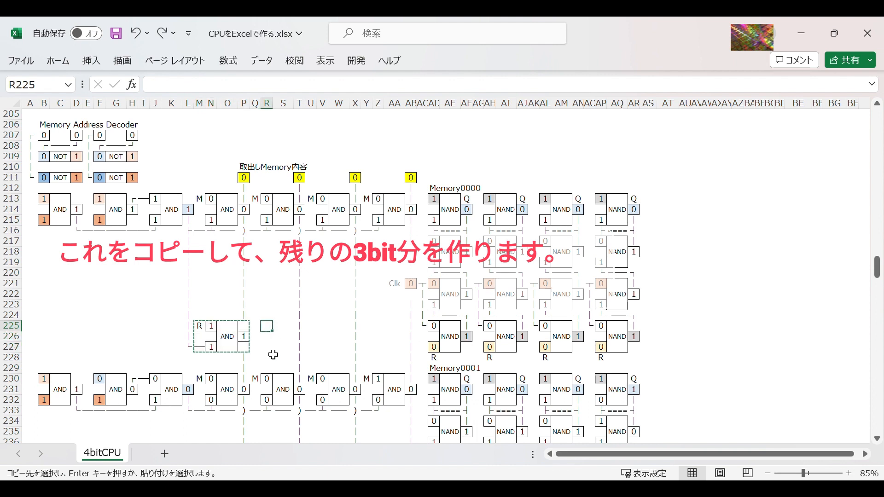
{"action": "left_click", "coordinate": [255, 326]}
{"action": "key", "text": "ctrl+v"}
{"action": "left_click", "coordinate": [315, 330]}
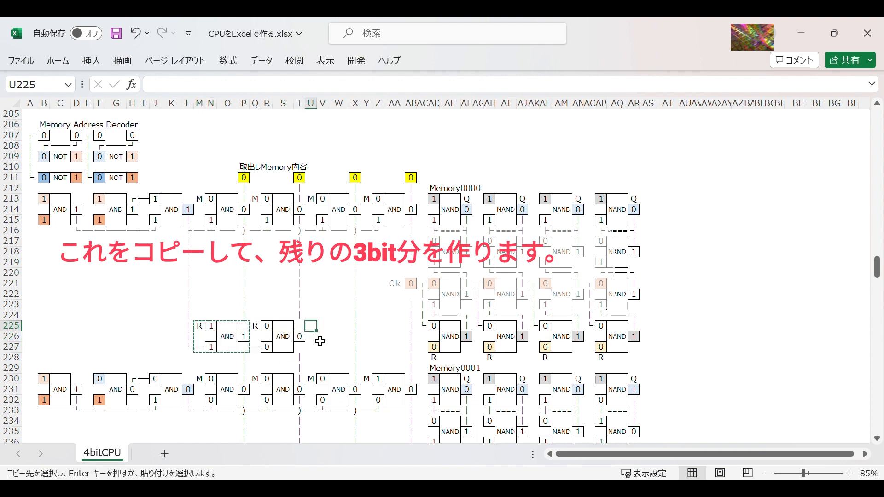
{"action": "key", "text": "ctrl+v"}
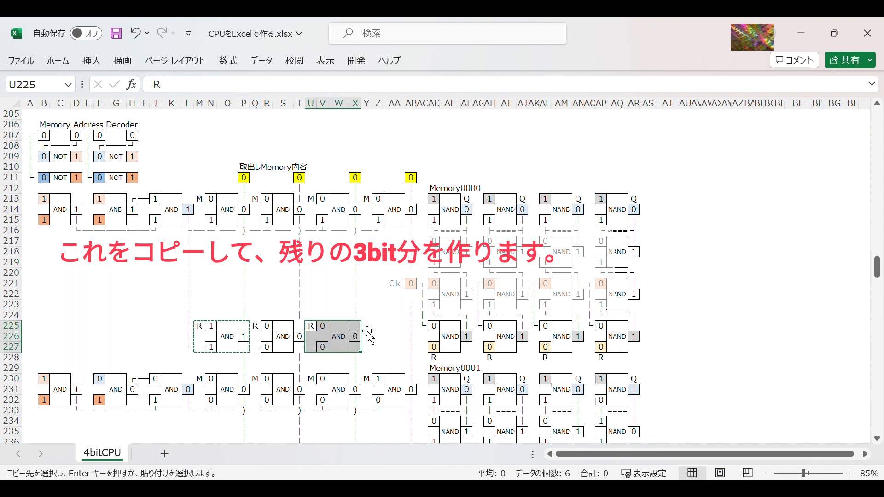
{"action": "left_click", "coordinate": [372, 328]}
{"action": "key", "text": "ctrl+v"}
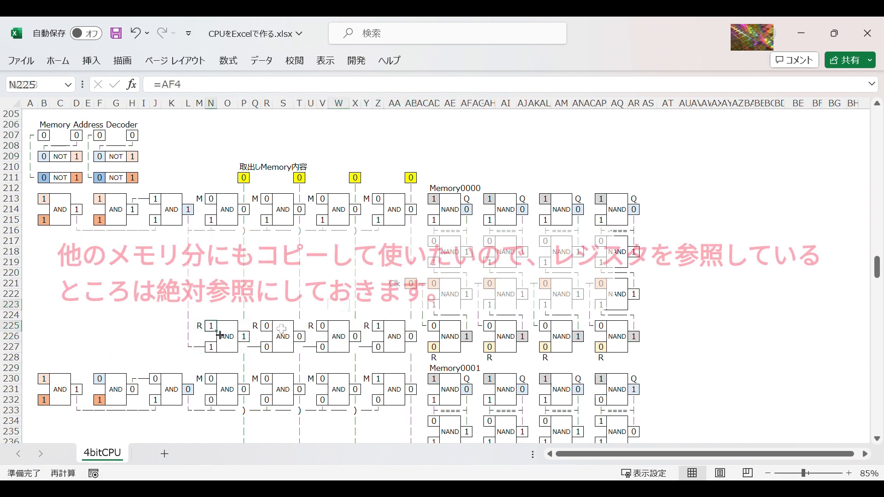
Step: Make the register references in the first two AND gates absolute: =$AF$4 in N225 and =$AJ$4 in R225
{"action": "key", "text": "F2"}
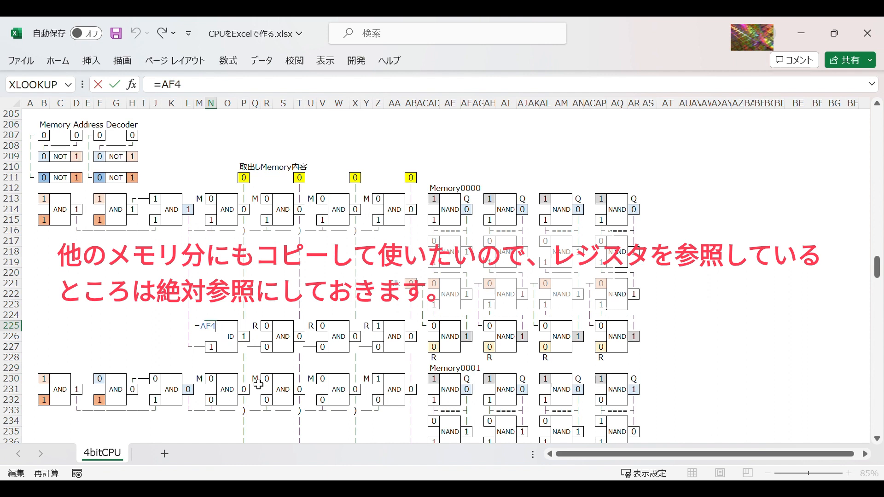
{"action": "key", "text": "F4"}
{"action": "key", "text": "Return"}
{"action": "key", "text": "Up"}
{"action": "key", "text": "Right"}
{"action": "key", "text": "Right"}
{"action": "key", "text": "Right"}
{"action": "key", "text": "Right"}
{"action": "key", "text": "F2"}
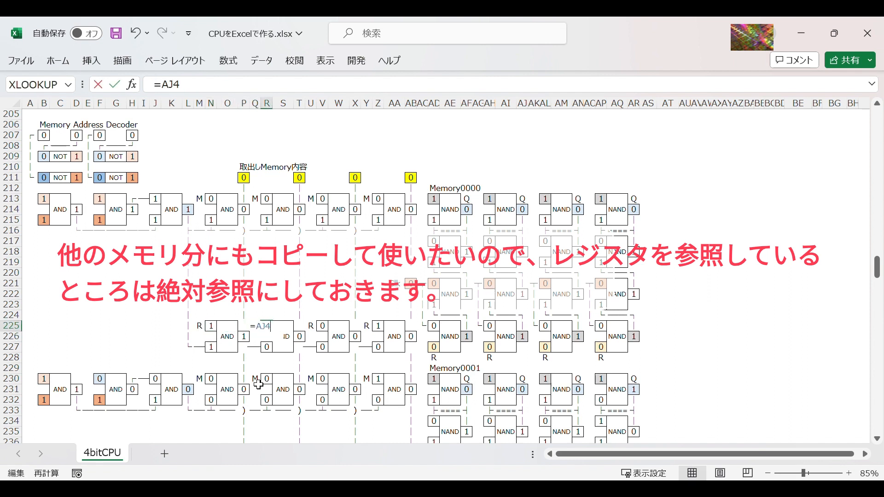
{"action": "key", "text": "F4"}
{"action": "key", "text": "Return"}
Step: Make the register references in the last two AND gates absolute: =$AN$4 in V225 and =$AR$4 in Z225
{"action": "key", "text": "Up"}
{"action": "key", "text": "Right"}
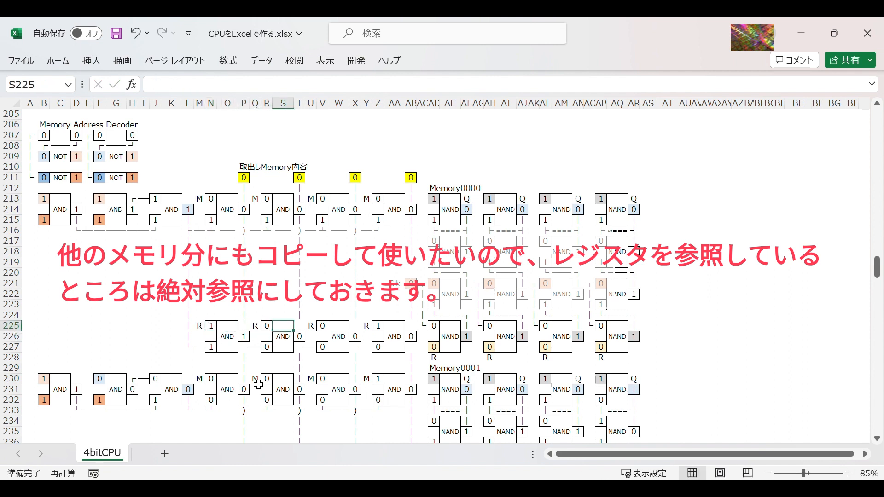
{"action": "key", "text": "Right"}
{"action": "key", "text": "Right"}
{"action": "key", "text": "Right"}
{"action": "key", "text": "F2"}
{"action": "key", "text": "F4"}
{"action": "key", "text": "Return"}
{"action": "key", "text": "Up"}
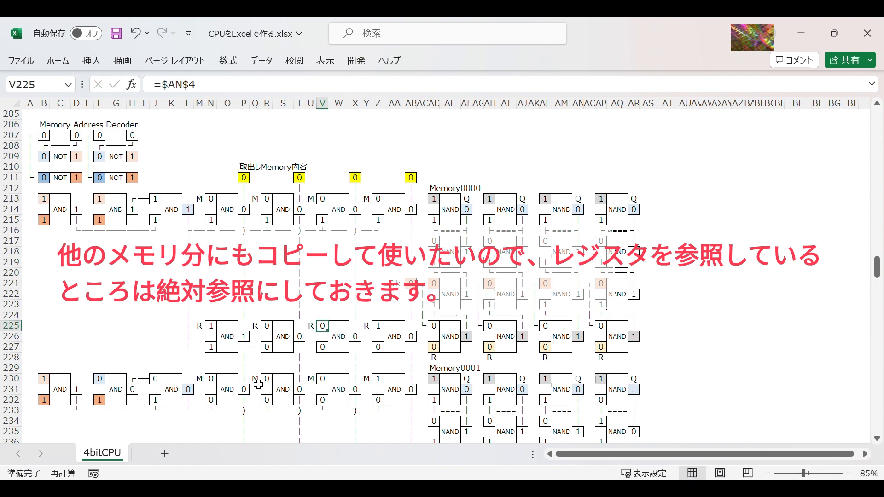
{"action": "key", "text": "Right"}
{"action": "key", "text": "Right"}
{"action": "key", "text": "Right"}
{"action": "key", "text": "Right"}
{"action": "key", "text": "F2"}
{"action": "key", "text": "F4"}
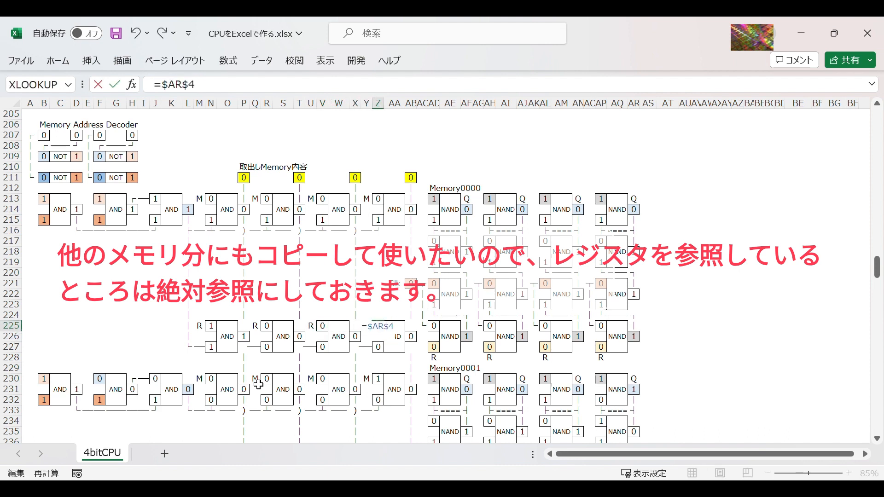
{"action": "key", "text": "Return"}
Step: Relink the lower AND inputs R227, V227 and Z227 to the decoder output with the formula =L214
{"action": "left_click", "coordinate": [269, 348]}
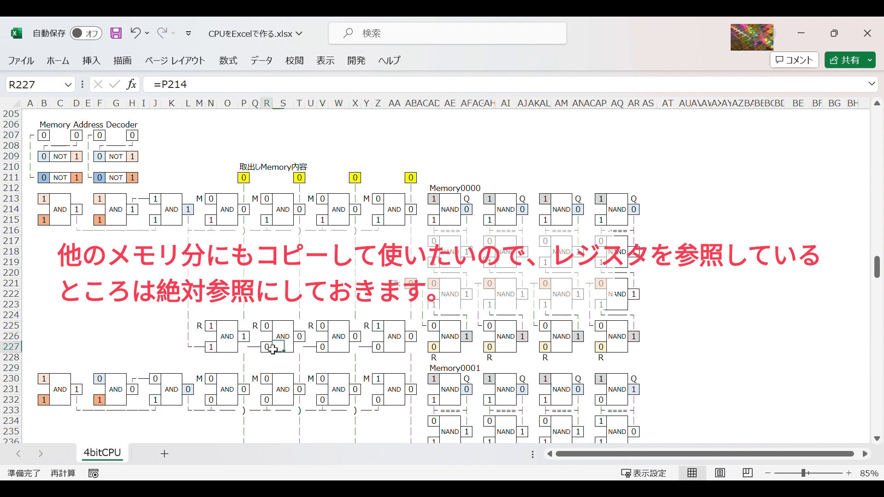
{"action": "type", "text": "="}
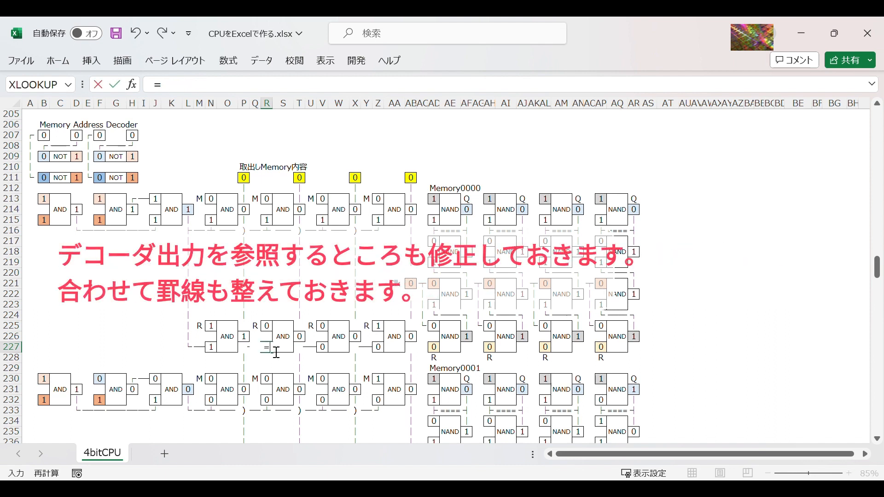
{"action": "left_click", "coordinate": [195, 213]}
{"action": "key", "text": "Return"}
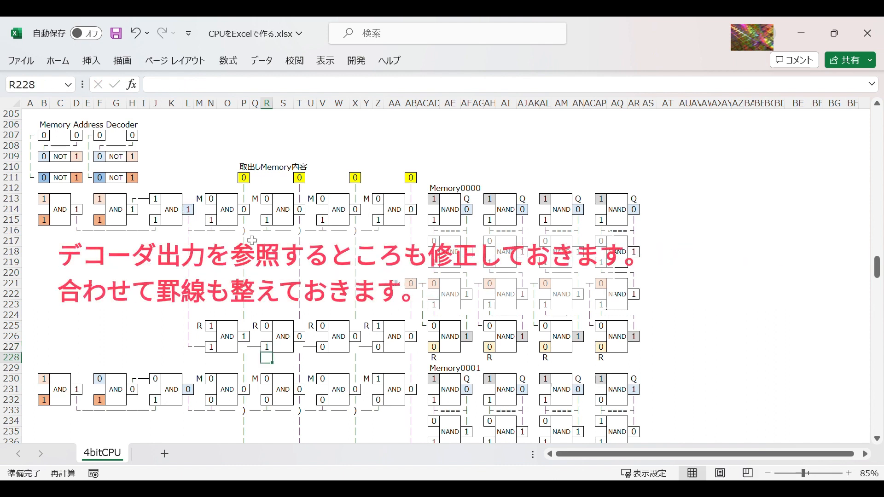
{"action": "left_click", "coordinate": [325, 348]}
{"action": "type", "text": "="}
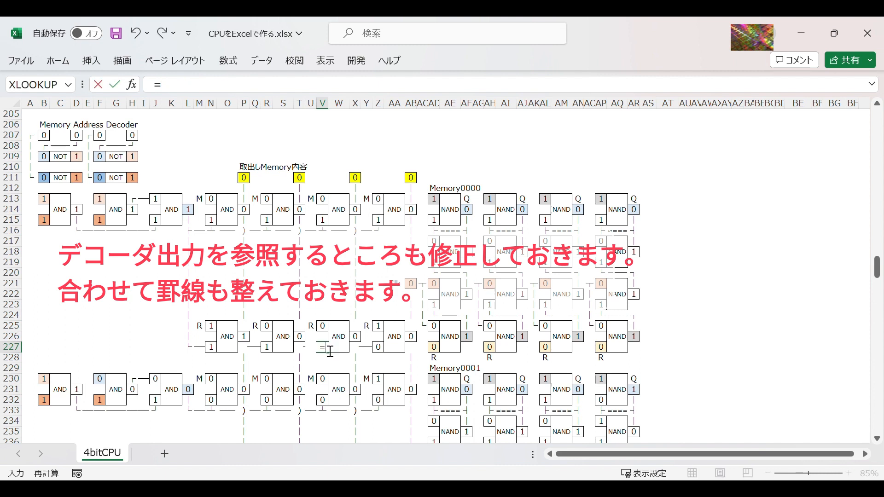
{"action": "left_click", "coordinate": [195, 213]}
{"action": "key", "text": "Return"}
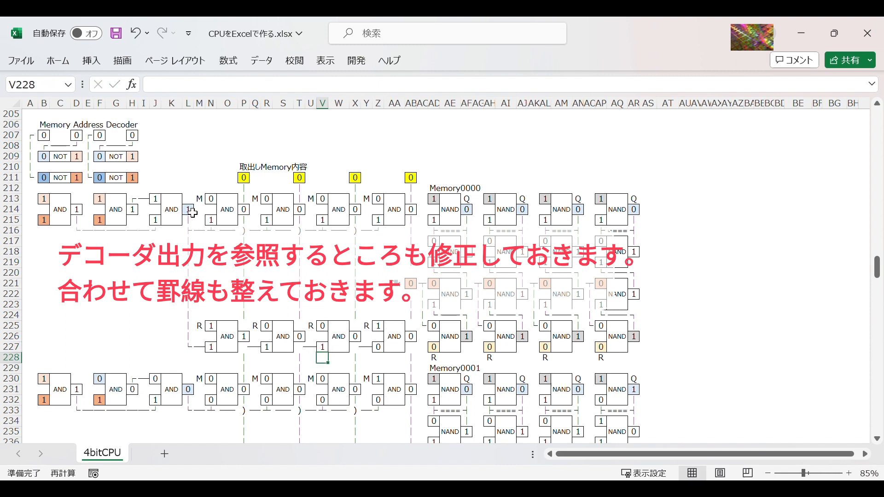
{"action": "left_click", "coordinate": [386, 345]}
{"action": "type", "text": "="}
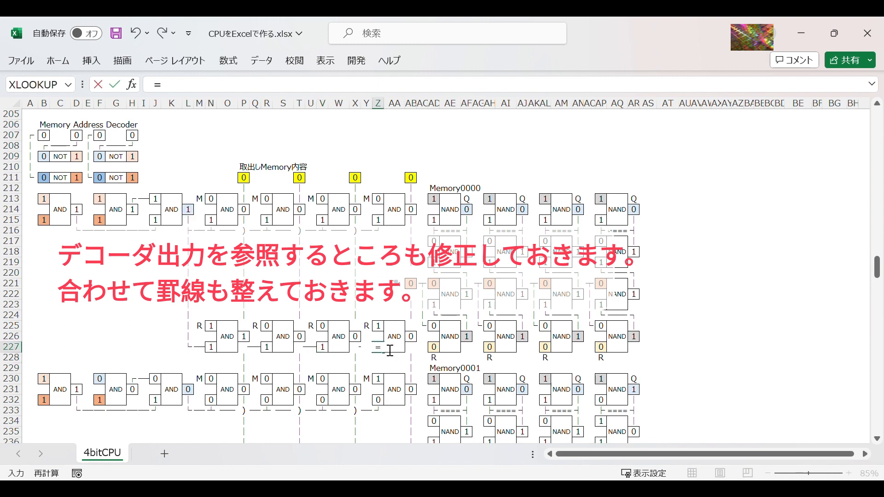
{"action": "left_click", "coordinate": [191, 214]}
{"action": "key", "text": "Return"}
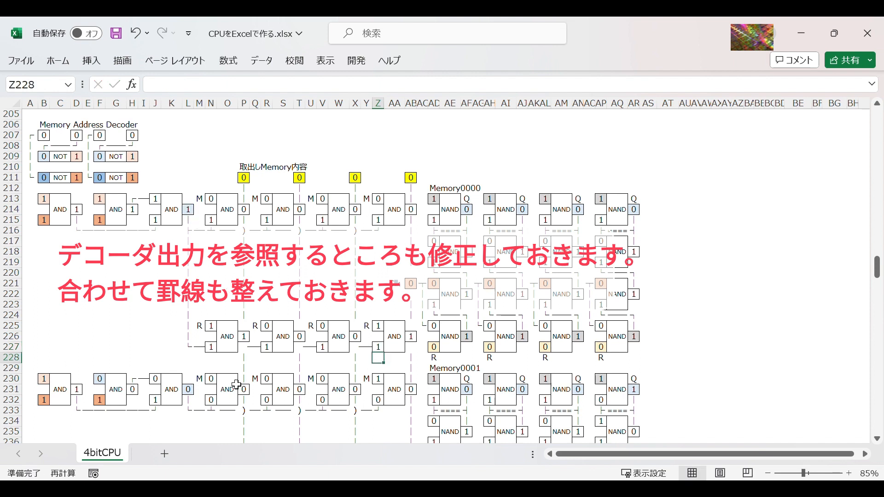
Step: Copy the horizontal wiring row L216:Z216 and paste it at L228 beneath the new AND gates
{"action": "left_click_drag", "start_coordinate": [193, 230], "coordinate": [379, 230]}
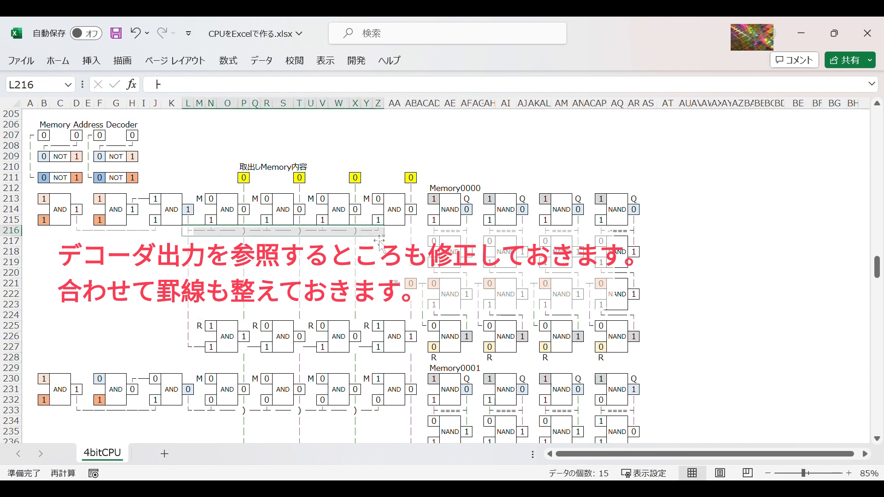
{"action": "key", "text": "ctrl+c"}
{"action": "left_click", "coordinate": [196, 361]}
{"action": "key", "text": "ctrl+v"}
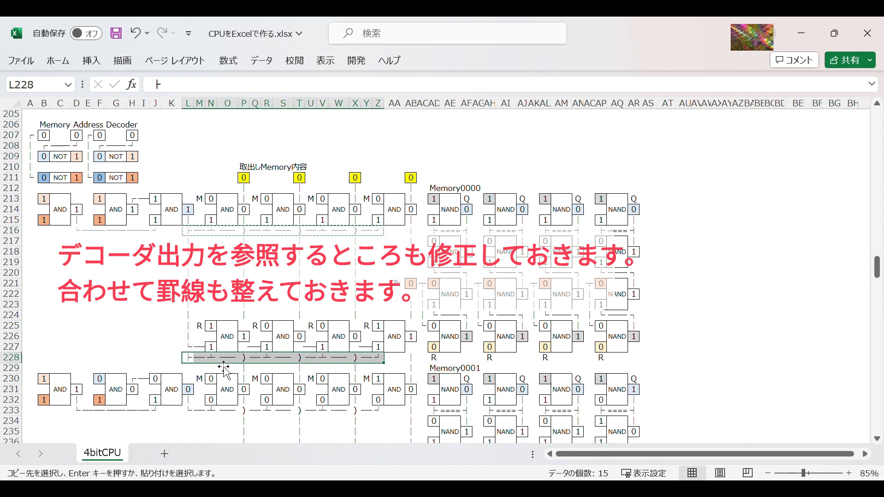
Step: Clear the leftover horizontal line symbols beside the lower AND inputs in M227, Q227, U227 and Y227
{"action": "left_click", "coordinate": [201, 347]}
{"action": "key", "text": "Delete"}
{"action": "left_click", "coordinate": [255, 350]}
{"action": "key", "text": "Delete"}
{"action": "left_click", "coordinate": [311, 350]}
{"action": "key", "text": "Delete"}
{"action": "left_click", "coordinate": [367, 351]}
{"action": "key", "text": "Delete"}
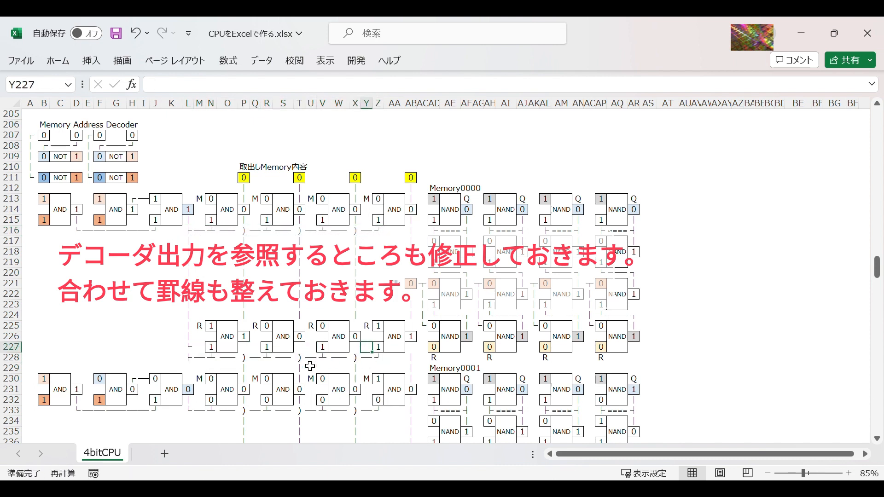
Step: Replace the corner symbol in L227 with a copy of the vertical line from L226
{"action": "left_click", "coordinate": [191, 340]}
{"action": "key", "text": "ctrl+c"}
{"action": "left_click", "coordinate": [190, 347]}
{"action": "key", "text": "ctrl+v"}
{"action": "left_click", "coordinate": [171, 341]}
{"action": "key", "text": "Escape"}
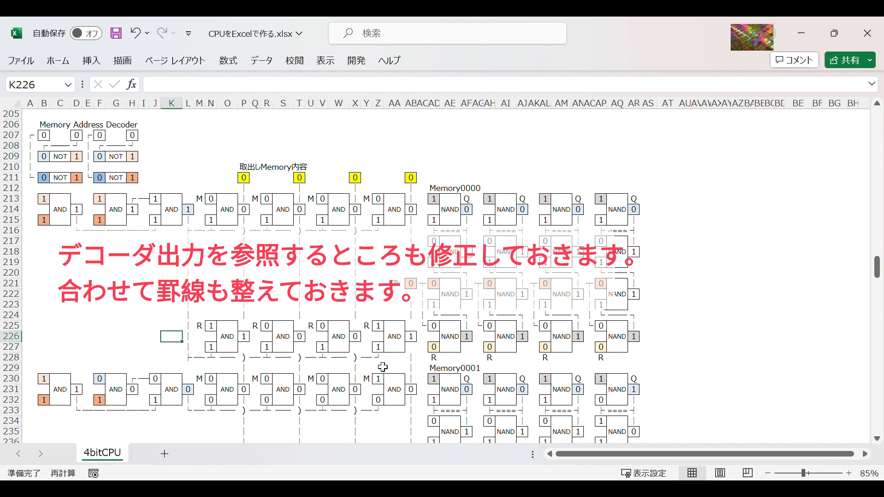
Step: Link Memory0000's first two R inputs to the AND outputs: =P226 in AD227 and =T226 in AH227
{"action": "left_click", "coordinate": [434, 347]}
{"action": "type", "text": "="}
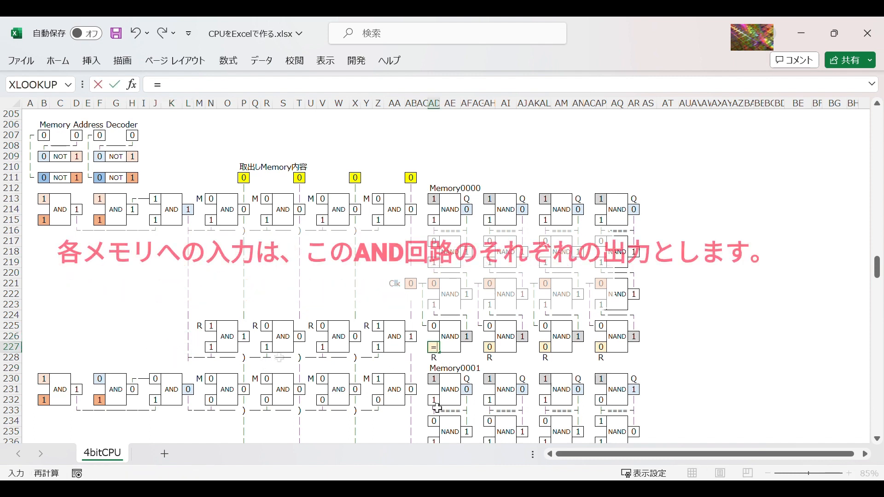
{"action": "left_click", "coordinate": [247, 340]}
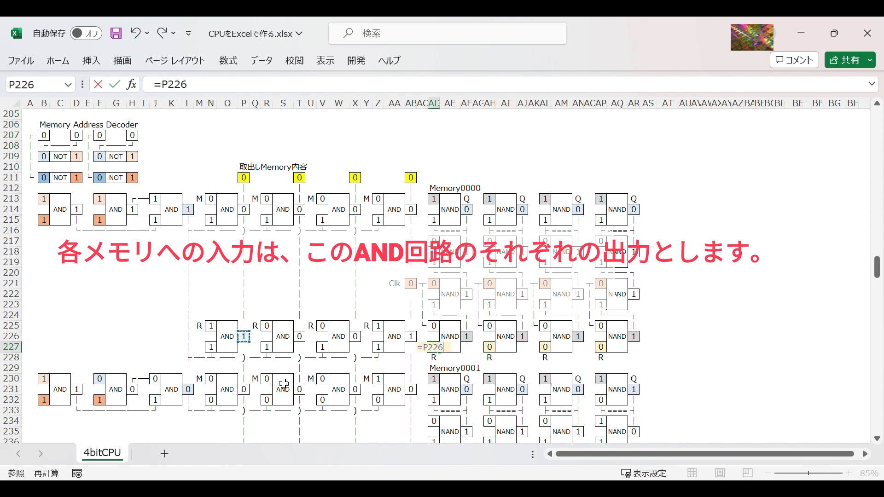
{"action": "key", "text": "Return"}
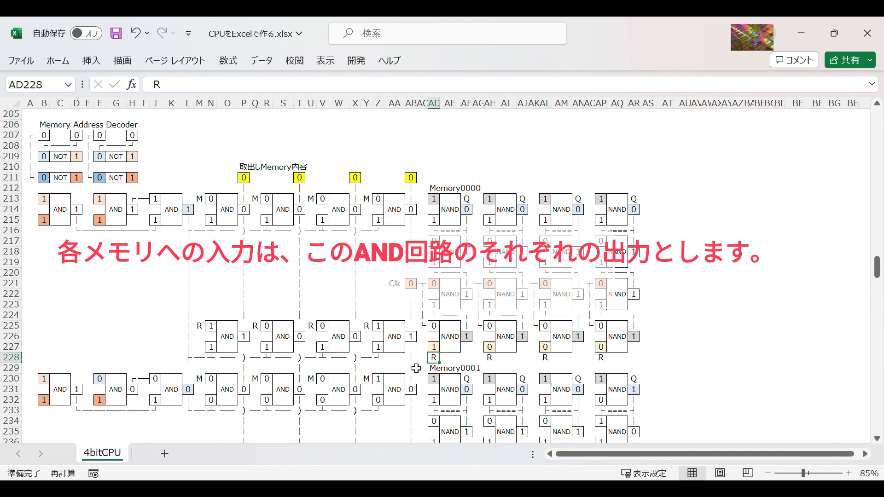
{"action": "left_click", "coordinate": [488, 349]}
{"action": "type", "text": "="}
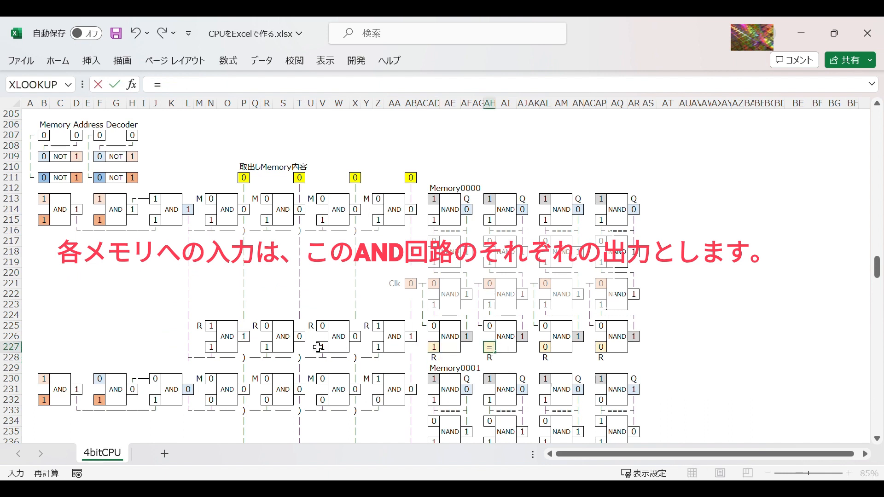
{"action": "left_click", "coordinate": [305, 339]}
{"action": "key", "text": "Return"}
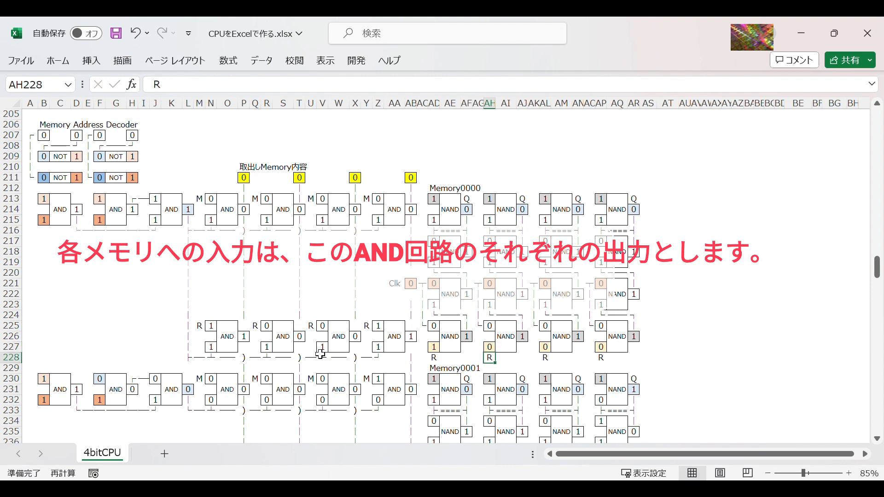
Step: Link Memory0000's last two R inputs to the AND outputs: =X226 in AL227 and =AB226 in AP227
{"action": "left_click", "coordinate": [546, 349]}
{"action": "type", "text": "="}
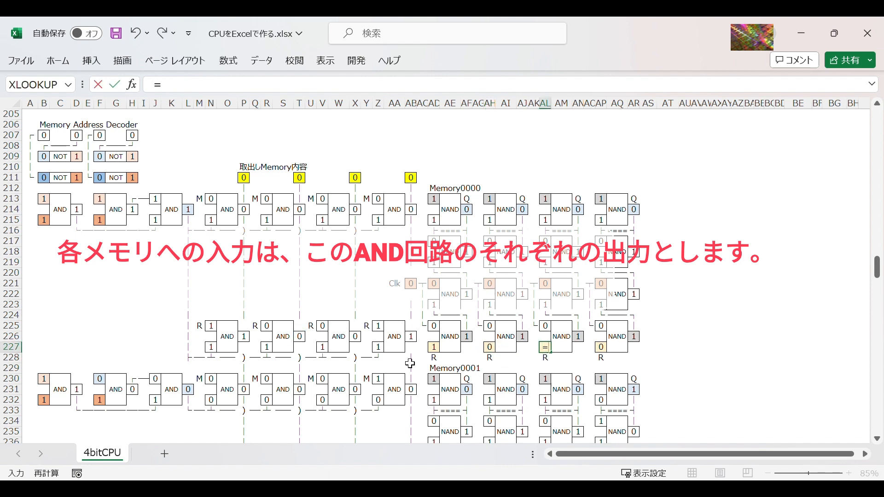
{"action": "left_click", "coordinate": [356, 338]}
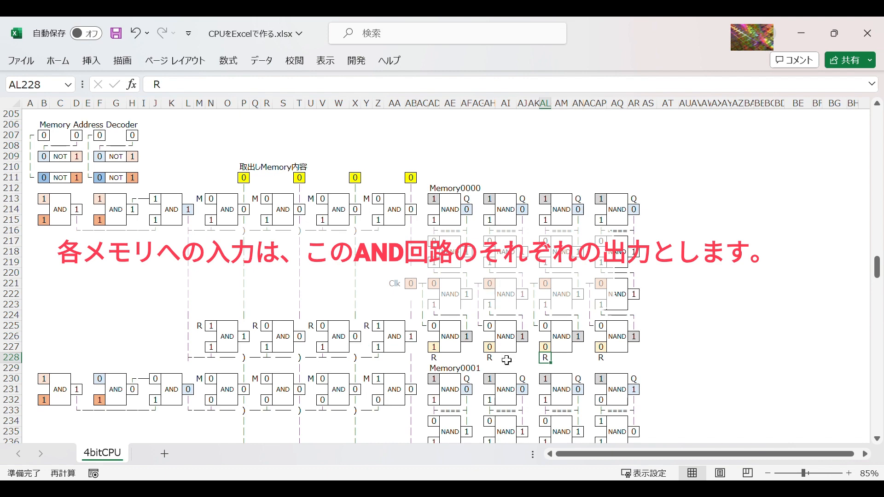
{"action": "left_click", "coordinate": [607, 351]}
{"action": "type", "text": "="}
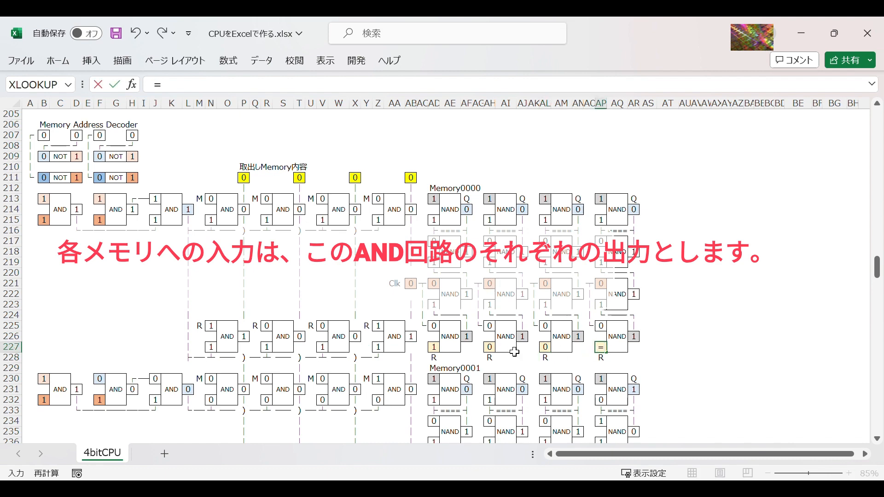
{"action": "left_click", "coordinate": [411, 336]}
{"action": "key", "text": "Return"}
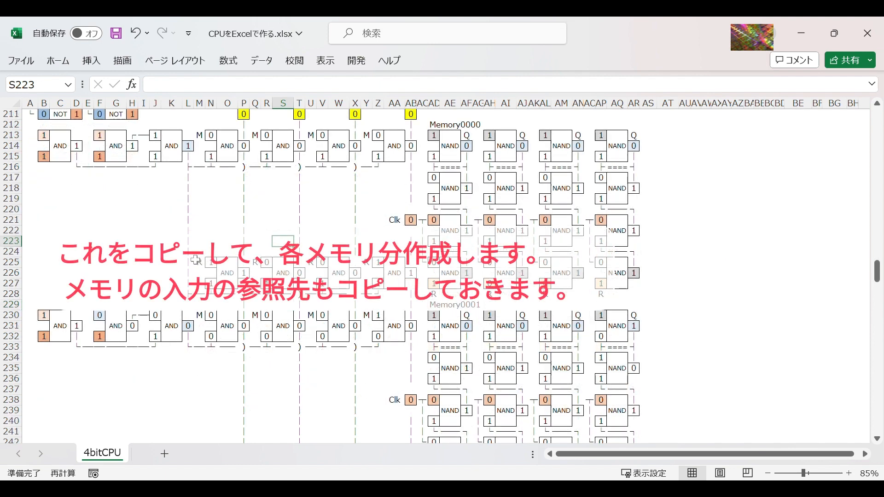
Step: Copy the write circuit L225:AB228 and paste it at L242 for Memory0001
{"action": "left_click_drag", "start_coordinate": [191, 261], "coordinate": [409, 294]}
{"action": "key", "text": "ctrl+c"}
{"action": "scroll", "coordinate": [248, 311], "scroll_direction": "down", "scroll_amount": 3}
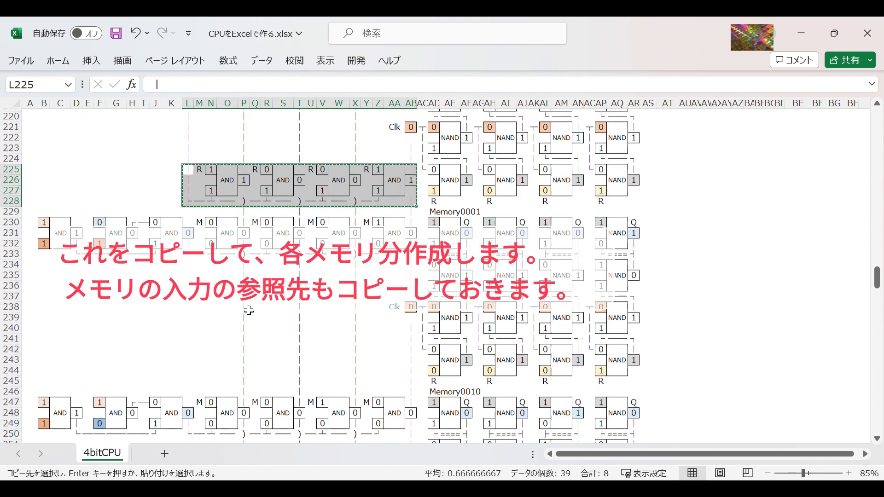
{"action": "left_click", "coordinate": [190, 347]}
{"action": "key", "text": "ctrl+v"}
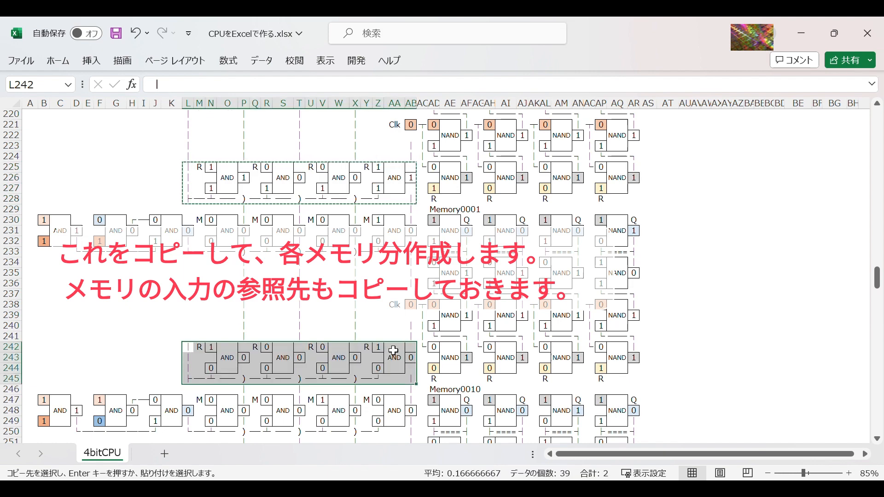
{"action": "scroll", "coordinate": [292, 368], "scroll_direction": "down", "scroll_amount": 3}
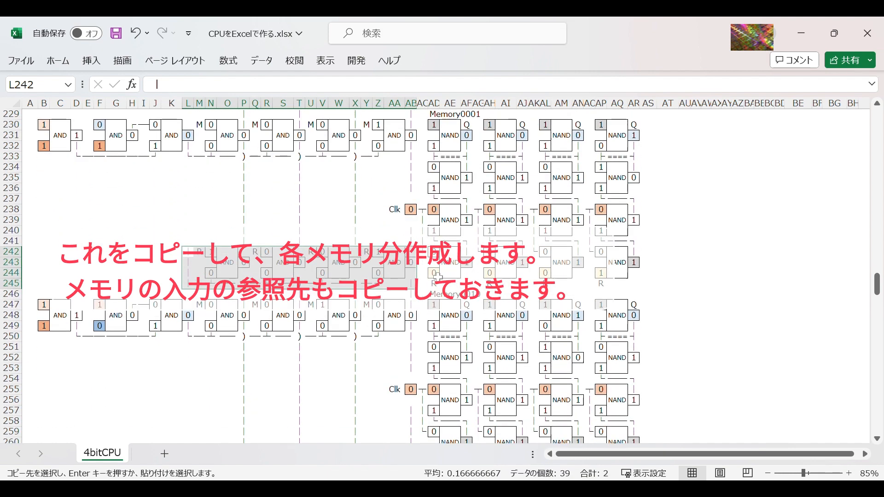
{"action": "left_click", "coordinate": [435, 274]}
{"action": "key", "text": "Escape"}
Step: Copy Memory0000's R input row AD227:AP227 and paste it at AD244 for Memory0001
{"action": "scroll", "coordinate": [457, 198], "scroll_direction": "up", "scroll_amount": 2}
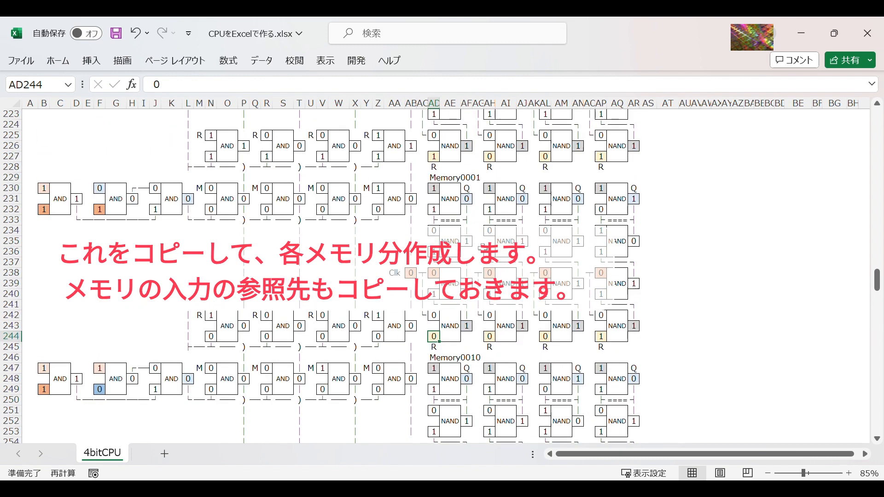
{"action": "left_click_drag", "start_coordinate": [434, 156], "coordinate": [601, 157]}
{"action": "key", "text": "ctrl+c"}
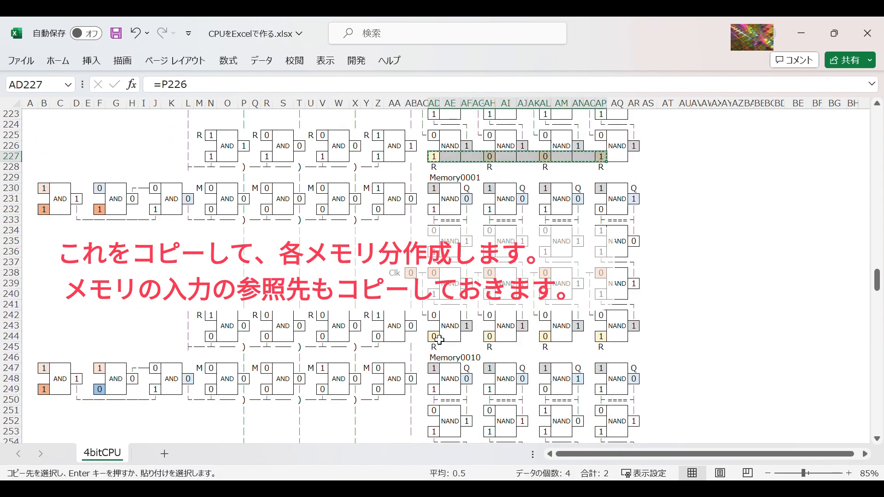
{"action": "left_click", "coordinate": [434, 337]}
{"action": "key", "text": "ctrl+v"}
Step: Check the cell references of Memory0001's pasted R inputs across row 244, from AD244 to AP244
{"action": "key", "text": "F2"}
{"action": "key", "text": "Return"}
{"action": "key", "text": "Up"}
{"action": "key", "text": "Right"}
{"action": "key", "text": "Right"}
{"action": "key", "text": "Right"}
{"action": "key", "text": "Right"}
{"action": "key", "text": "F2"}
{"action": "key", "text": "Return"}
{"action": "key", "text": "Up"}
{"action": "key", "text": "Right"}
{"action": "key", "text": "Right"}
{"action": "key", "text": "Right"}
{"action": "key", "text": "Right"}
{"action": "key", "text": "F2"}
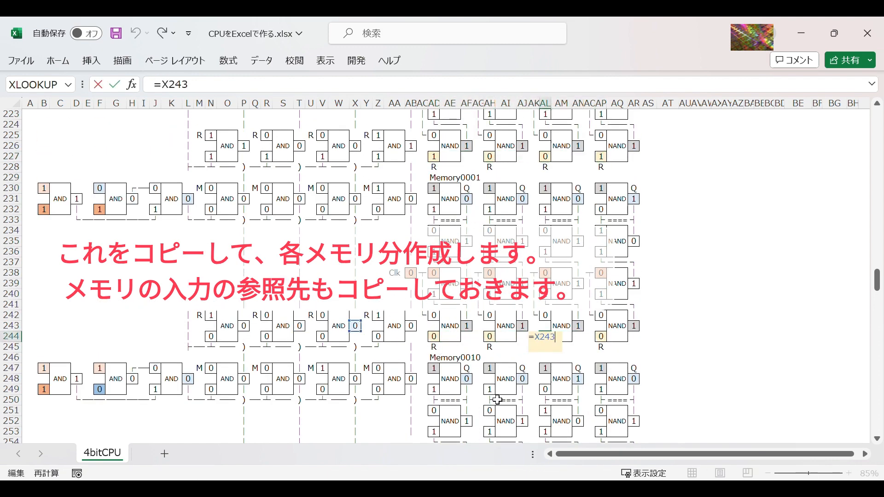
{"action": "key", "text": "Return"}
{"action": "key", "text": "Up"}
{"action": "key", "text": "Right"}
{"action": "key", "text": "Right"}
{"action": "key", "text": "Right"}
{"action": "key", "text": "Right"}
{"action": "key", "text": "Return"}
Step: Copy the write circuit L242:AB245 and paste it at L259 for Memory0010
{"action": "left_click_drag", "start_coordinate": [187, 316], "coordinate": [414, 347]}
{"action": "key", "text": "ctrl+c"}
{"action": "scroll", "coordinate": [264, 355], "scroll_direction": "down", "scroll_amount": 5}
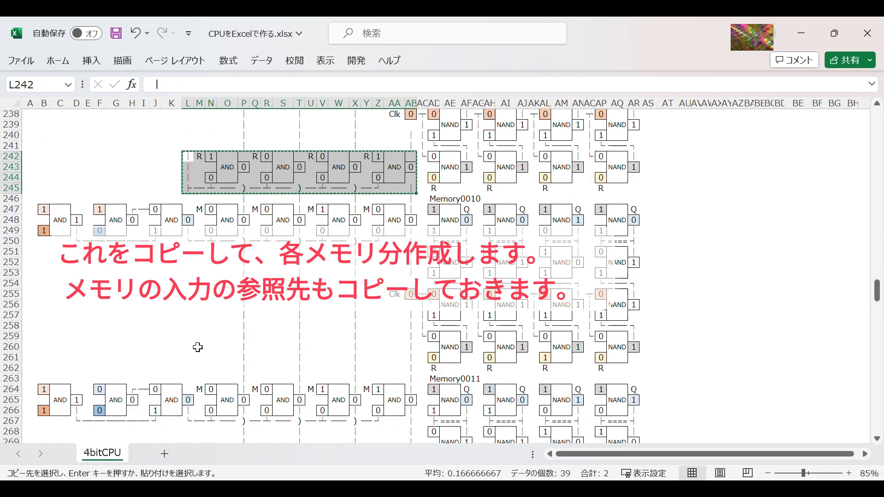
{"action": "left_click", "coordinate": [189, 339]}
{"action": "key", "text": "ctrl+v"}
Step: Copy the R input row AD244:AP244 and paste it at AD261 for Memory0010
{"action": "left_click_drag", "start_coordinate": [433, 177], "coordinate": [606, 184]}
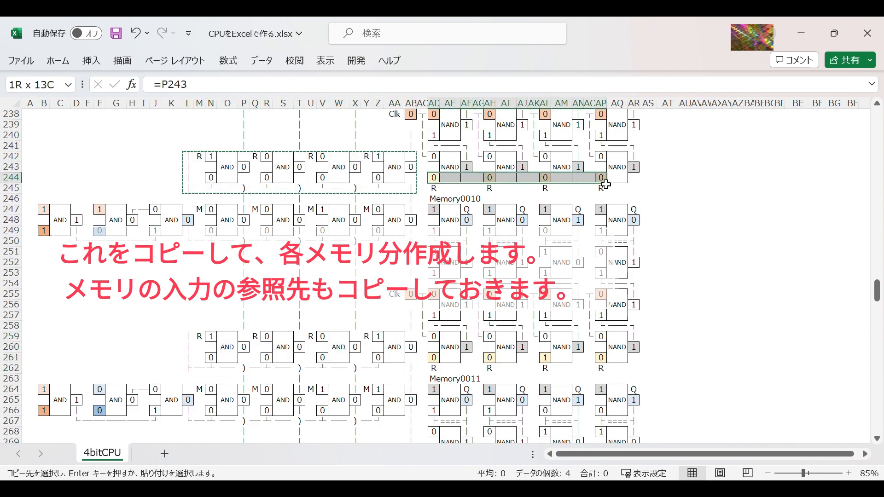
{"action": "key", "text": "ctrl+c"}
{"action": "left_click", "coordinate": [433, 358]}
{"action": "key", "text": "ctrl+v"}
Step: Copy the write circuit L259:AB262 and paste it at L276 for Memory0011
{"action": "left_click_drag", "start_coordinate": [197, 338], "coordinate": [388, 370]}
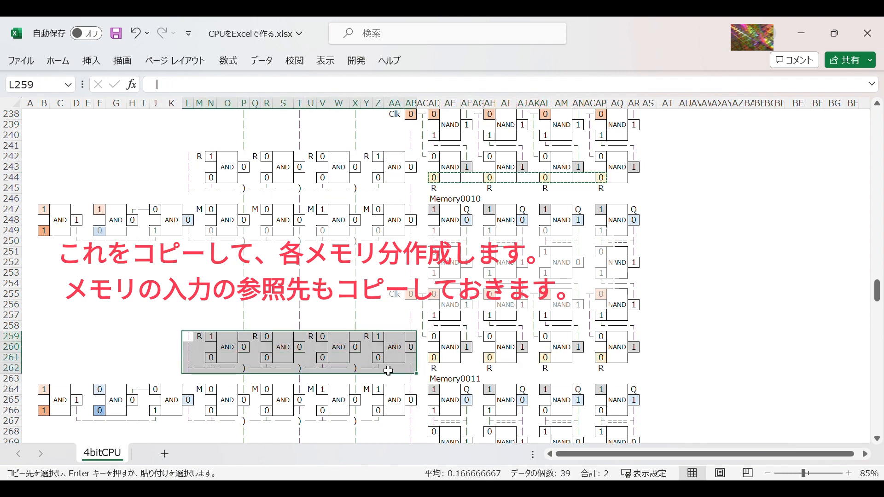
{"action": "key", "text": "ctrl+c"}
{"action": "scroll", "coordinate": [388, 370], "scroll_direction": "down", "scroll_amount": 6}
{"action": "left_click", "coordinate": [189, 324]}
{"action": "key", "text": "ctrl+v"}
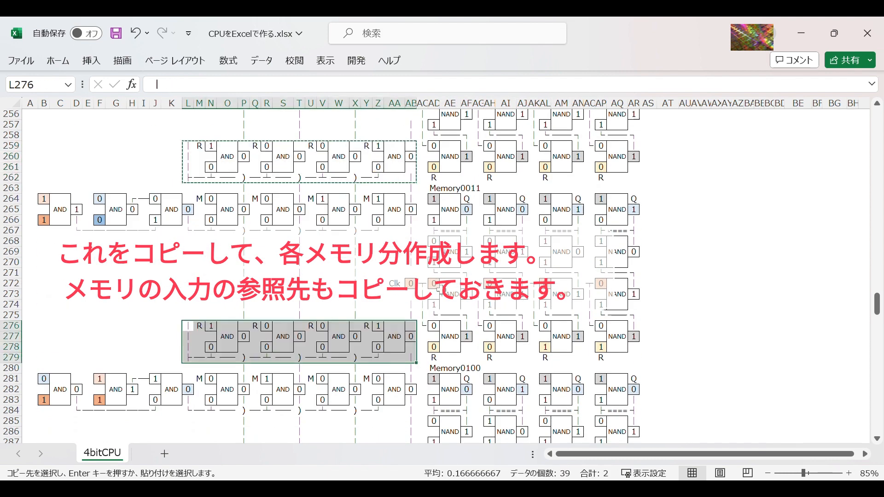
Step: Copy the R input row AD261:AP261 and paste it at AD278 for Memory0011
{"action": "left_click_drag", "start_coordinate": [433, 167], "coordinate": [601, 168]}
{"action": "key", "text": "ctrl+c"}
{"action": "left_click", "coordinate": [433, 347]}
{"action": "key", "text": "ctrl+v"}
Step: Copy the write circuit L276:AB279 and paste it at L293 for Memory0100
{"action": "scroll", "coordinate": [199, 296], "scroll_direction": "up", "scroll_amount": 1}
{"action": "left_click", "coordinate": [199, 297]}
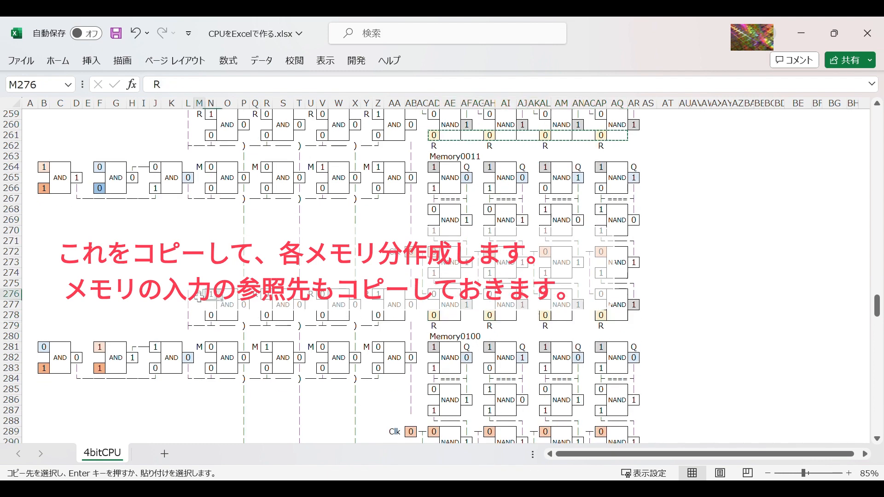
{"action": "left_click_drag", "start_coordinate": [189, 294], "coordinate": [411, 325]}
{"action": "key", "text": "ctrl+c"}
{"action": "scroll", "coordinate": [205, 348], "scroll_direction": "down", "scroll_amount": 4}
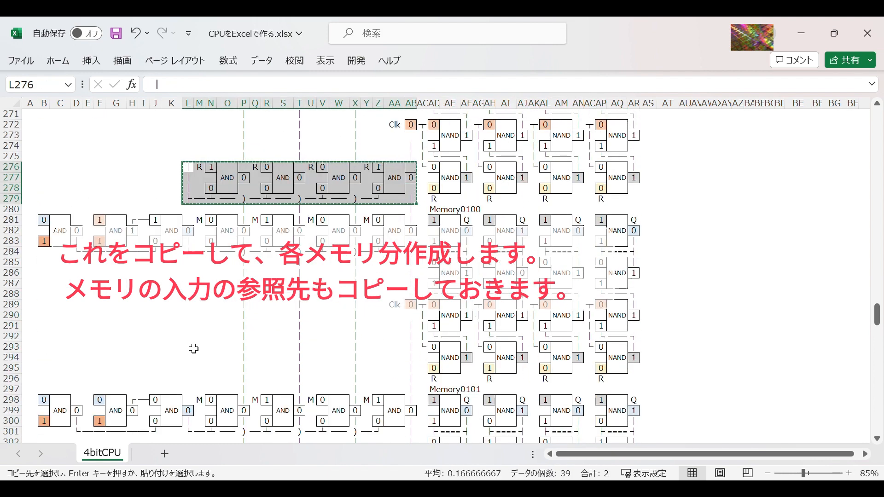
{"action": "left_click", "coordinate": [189, 346]}
{"action": "key", "text": "ctrl+v"}
Step: Copy the R input row AD278:AP278 and paste it at AD295 for Memory0100
{"action": "left_click_drag", "start_coordinate": [433, 188], "coordinate": [601, 188]}
{"action": "key", "text": "ctrl+c"}
{"action": "left_click", "coordinate": [433, 368]}
{"action": "key", "text": "ctrl+v"}
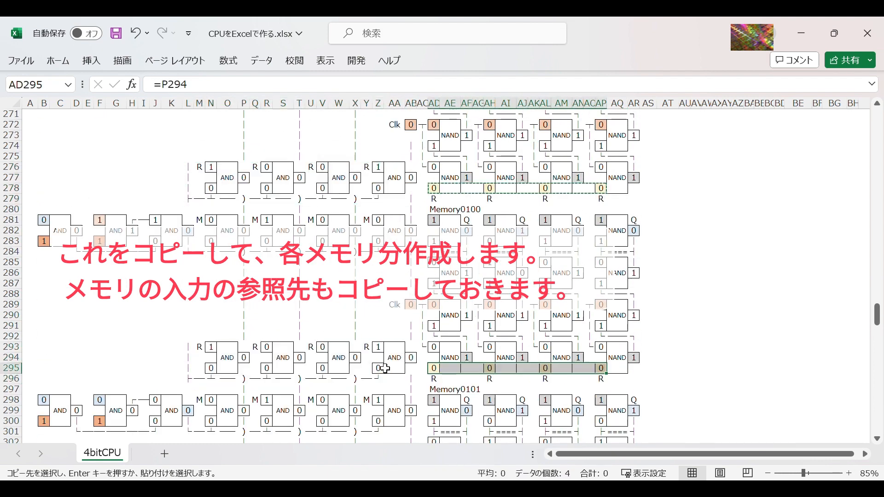
Step: Copy the write circuit L293:AB296 and paste it at L310 for Memory0101
{"action": "left_click_drag", "start_coordinate": [194, 350], "coordinate": [411, 378]}
{"action": "key", "text": "ctrl+c"}
{"action": "scroll", "coordinate": [202, 356], "scroll_direction": "down", "scroll_amount": 6}
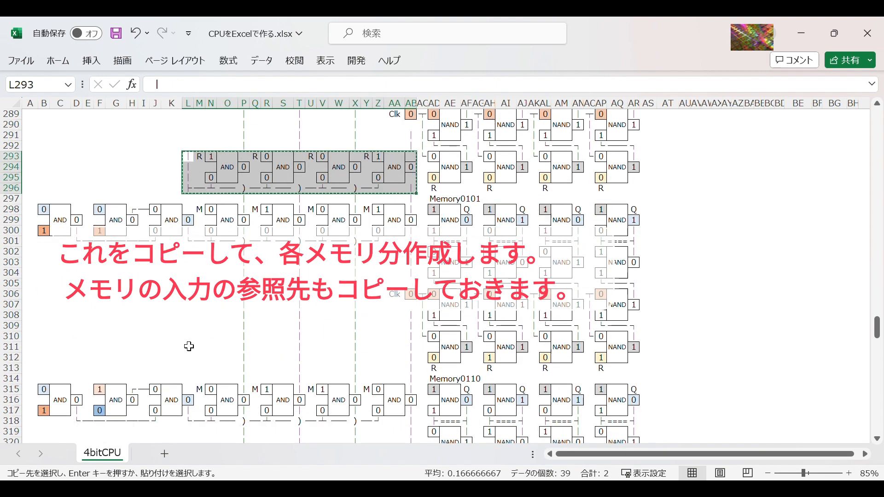
{"action": "left_click", "coordinate": [189, 346]}
{"action": "key", "text": "ctrl+v"}
Step: Copy the R input row AD295:AP295 and paste it at AD312 for Memory0101
{"action": "left_click_drag", "start_coordinate": [433, 178], "coordinate": [601, 178]}
{"action": "key", "text": "ctrl+c"}
{"action": "left_click", "coordinate": [433, 358]}
{"action": "key", "text": "ctrl+v"}
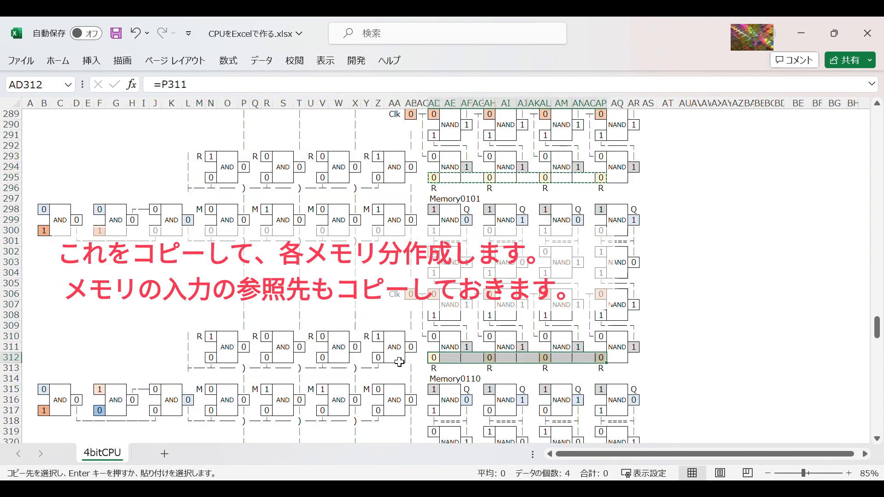
Step: Copy the write circuit L310:AB313 and paste it at L327 for Memory0110
{"action": "scroll", "coordinate": [399, 361], "scroll_direction": "down", "scroll_amount": 4}
{"action": "left_click_drag", "start_coordinate": [189, 210], "coordinate": [411, 241]}
{"action": "key", "text": "ctrl+c"}
{"action": "scroll", "coordinate": [198, 341], "scroll_direction": "down", "scroll_amount": 2}
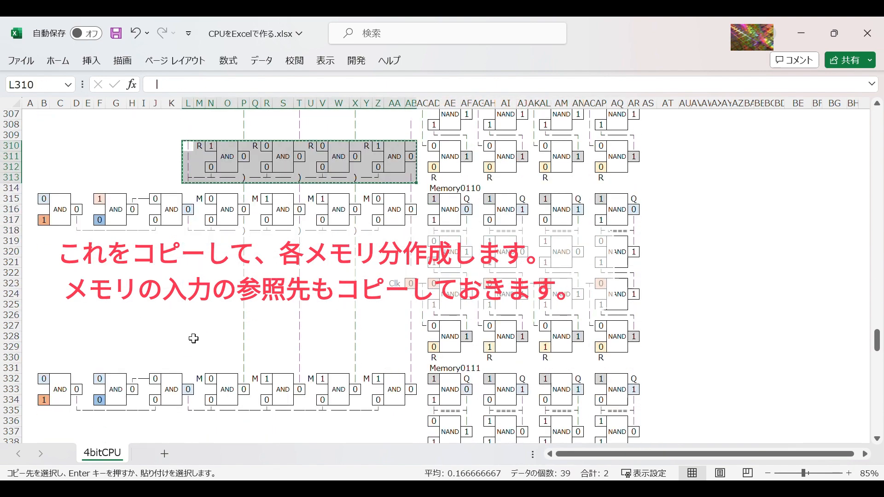
{"action": "left_click", "coordinate": [193, 338]}
{"action": "key", "text": "Up"}
{"action": "key", "text": "ctrl+v"}
Step: Copy the R input row AD312:AP312 and paste it at AD329 for Memory0110
{"action": "left_click_drag", "start_coordinate": [433, 168], "coordinate": [600, 167]}
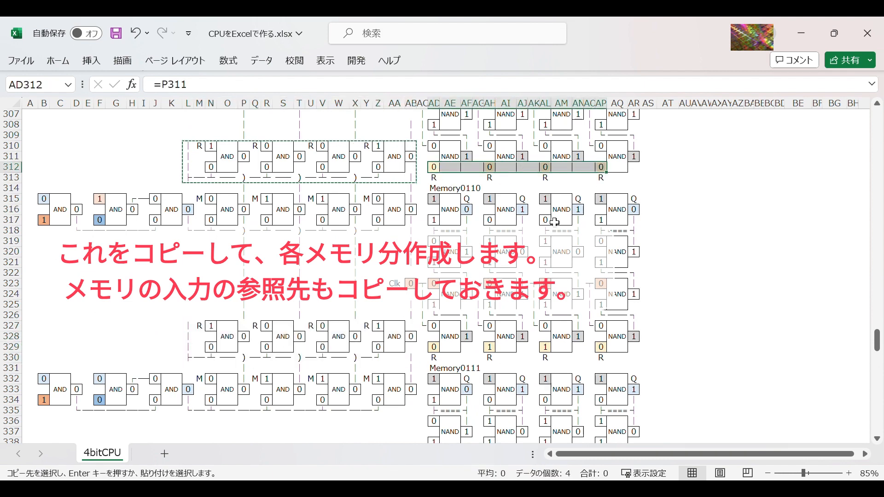
{"action": "key", "text": "ctrl+c"}
{"action": "left_click", "coordinate": [434, 347]}
{"action": "key", "text": "ctrl+v"}
Step: Copy the write circuit L327:AB330 and paste it at L344 for Memory0111
{"action": "scroll", "coordinate": [433, 347], "scroll_direction": "down", "scroll_amount": 4}
{"action": "left_click_drag", "start_coordinate": [189, 199], "coordinate": [411, 231]}
{"action": "key", "text": "ctrl+c"}
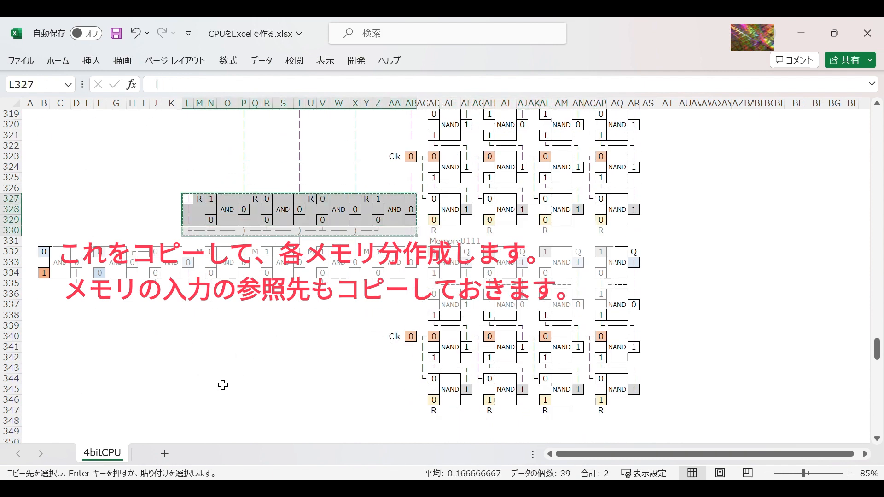
{"action": "left_click", "coordinate": [199, 379]}
{"action": "left_click", "coordinate": [188, 378]}
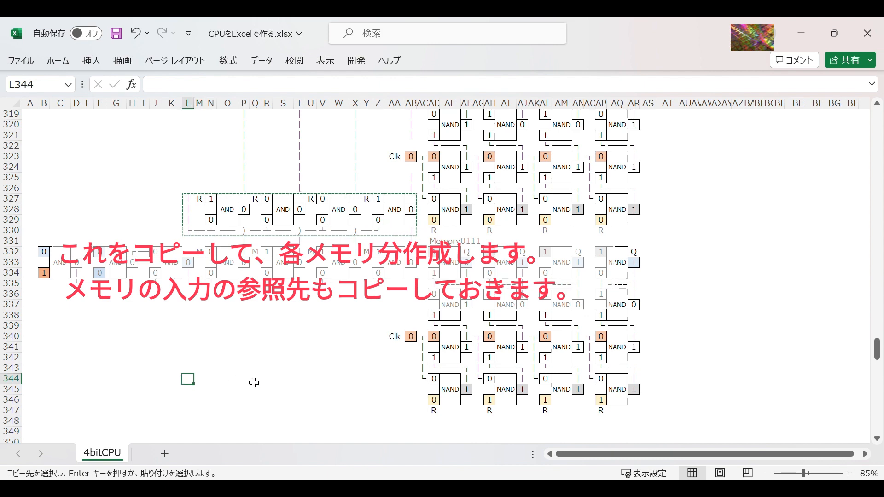
{"action": "key", "text": "ctrl+v"}
Step: Copy the R input row AD329:AP329 and paste it at AD346 for Memory0111
{"action": "left_click_drag", "start_coordinate": [433, 220], "coordinate": [601, 220]}
{"action": "key", "text": "ctrl+c"}
{"action": "left_click", "coordinate": [433, 400]}
{"action": "key", "text": "ctrl+v"}
{"action": "left_click", "coordinate": [327, 349]}
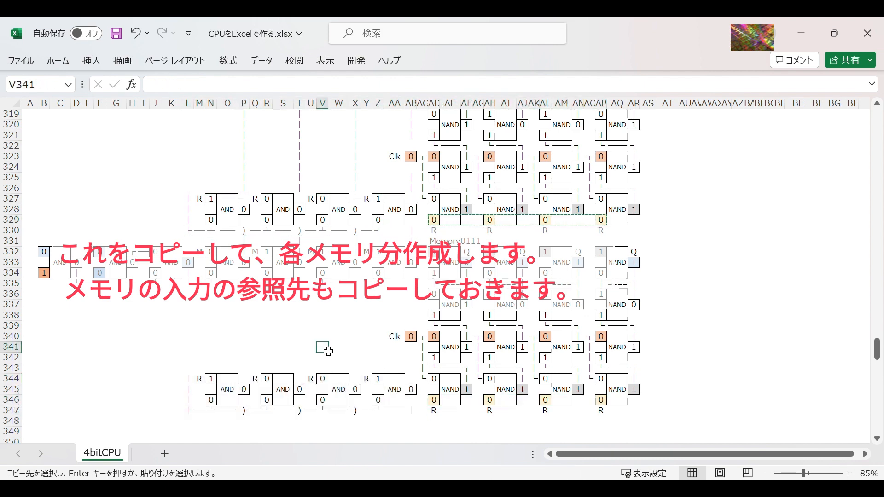
Step: Replace the crossing marks in row 347 of Memory0111's write circuit with the horizontal line segment from M330
{"action": "scroll", "coordinate": [328, 351], "scroll_direction": "down", "scroll_amount": 1}
{"action": "left_click", "coordinate": [414, 380]}
{"action": "key", "text": "Escape"}
{"action": "left_click", "coordinate": [355, 378]}
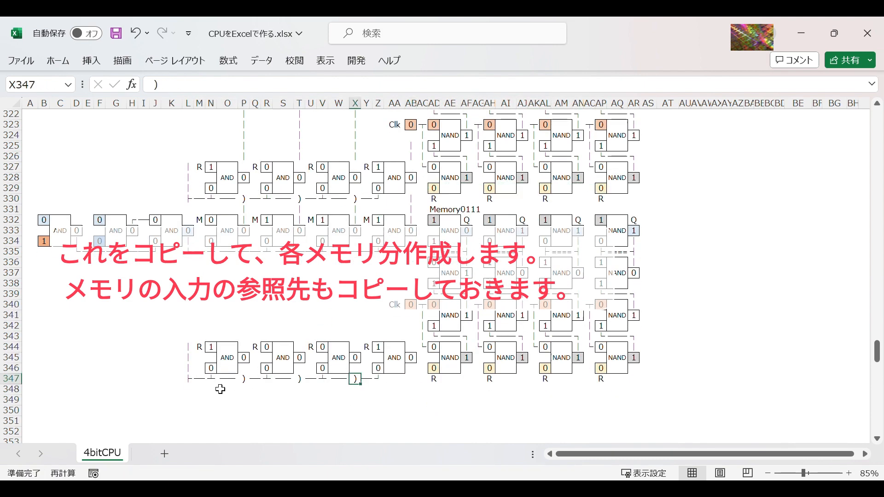
{"action": "left_click", "coordinate": [204, 208]}
{"action": "key", "text": "ctrl+c"}
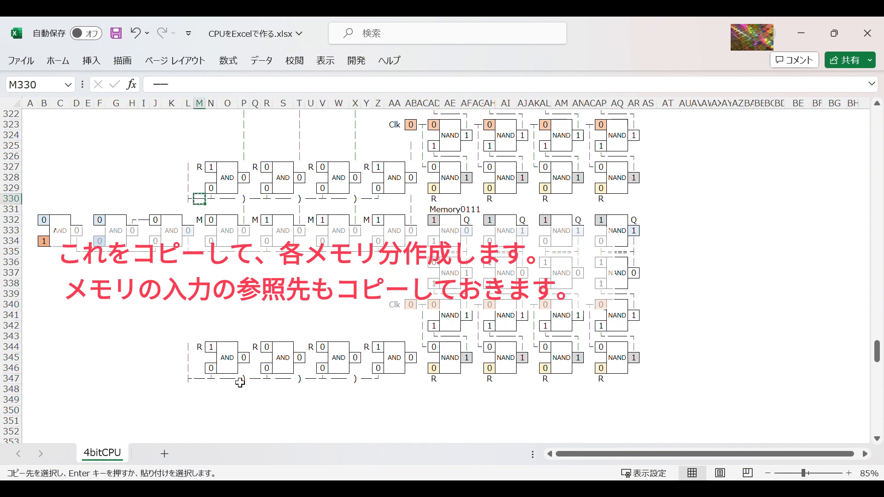
{"action": "left_click", "coordinate": [296, 388]}
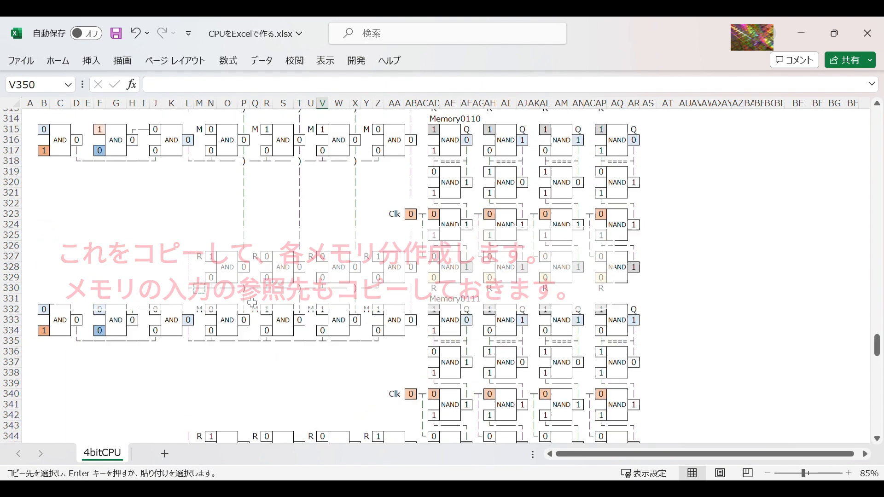
Step: Change the wire junctions at L228 and L245 of the write circuits to the corner character └
{"action": "scroll", "coordinate": [248, 214], "scroll_direction": "up", "scroll_amount": 2}
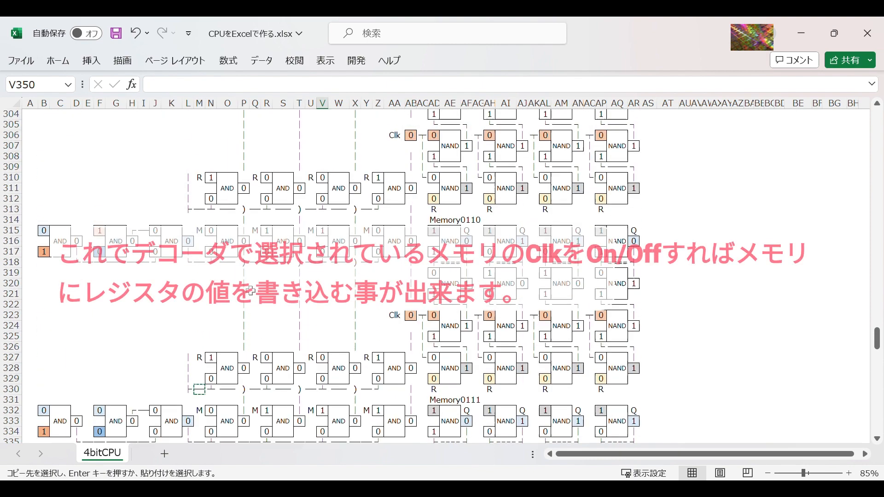
{"action": "scroll", "coordinate": [249, 214], "scroll_direction": "down", "scroll_amount": 1}
{"action": "left_click", "coordinate": [189, 147]}
{"action": "scroll", "coordinate": [221, 212], "scroll_direction": "up", "scroll_amount": 9}
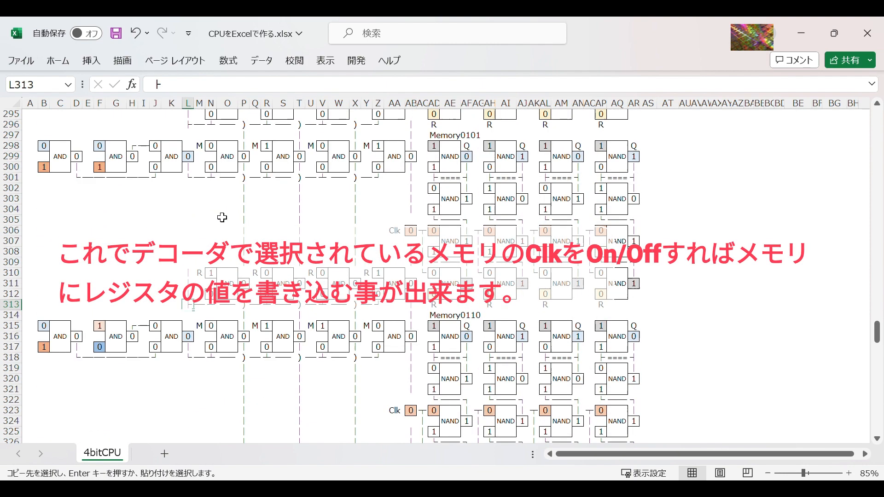
{"action": "scroll", "coordinate": [226, 217], "scroll_direction": "up", "scroll_amount": 12}
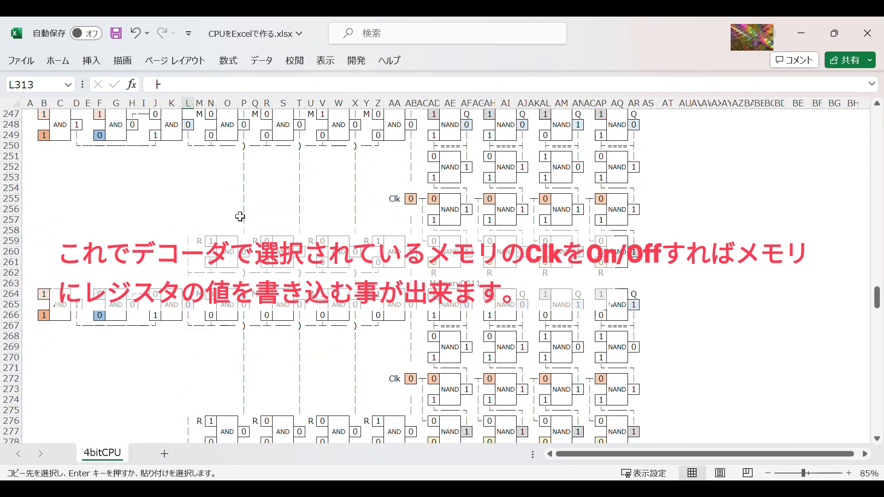
{"action": "scroll", "coordinate": [240, 216], "scroll_direction": "up", "scroll_amount": 11}
{"action": "scroll", "coordinate": [243, 219], "scroll_direction": "down", "scroll_amount": 2}
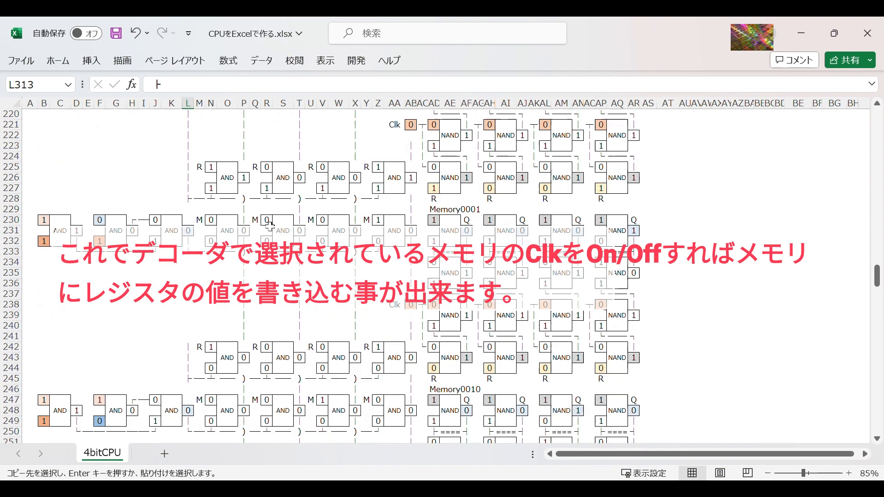
{"action": "left_click", "coordinate": [189, 199]}
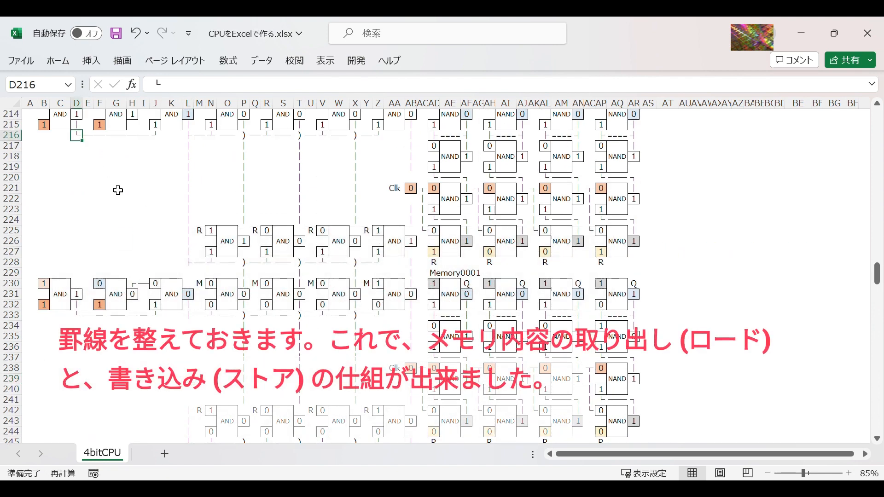
{"action": "key", "text": "ctrl+c"}
{"action": "left_click", "coordinate": [188, 263]}
{"action": "key", "text": "ctrl+v"}
{"action": "scroll", "coordinate": [187, 295], "scroll_direction": "down", "scroll_amount": 4}
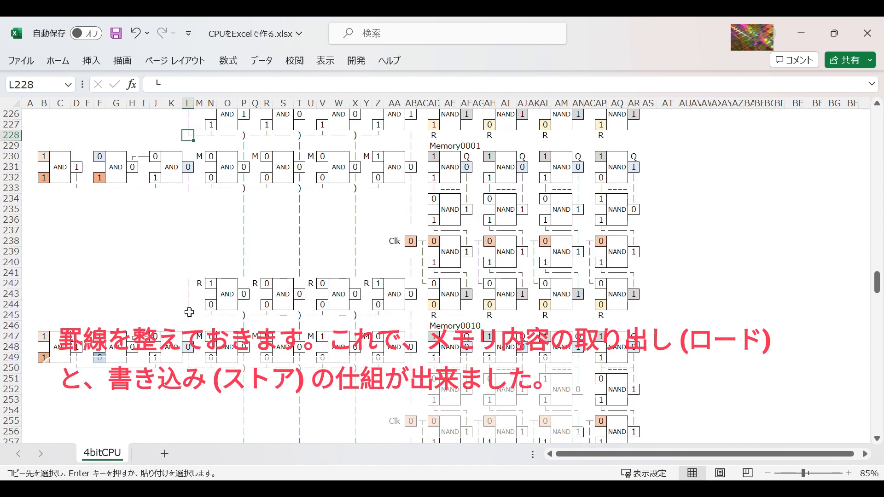
{"action": "left_click", "coordinate": [188, 315]}
{"action": "key", "text": "ctrl+v"}
Step: Copy the vertical line segment in L242 into L234:L241 to connect Memory0001's decoder output to its write circuit
{"action": "left_click", "coordinate": [188, 283]}
{"action": "key", "text": "ctrl+c"}
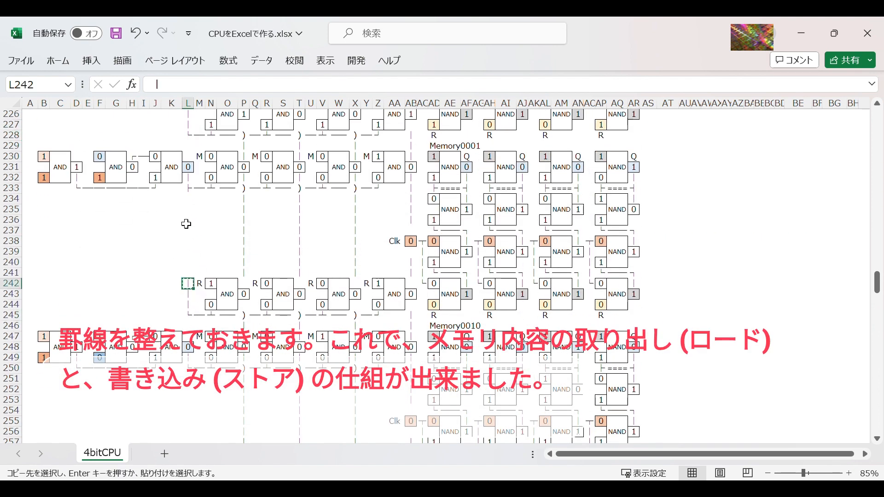
{"action": "left_click_drag", "start_coordinate": [188, 198], "coordinate": [188, 272]}
{"action": "key", "text": "ctrl+v"}
Step: Copy the vertical connector L233:L245 and paste it at L250, L267 and L284 for Memory0010 to Memory0100
{"action": "left_click_drag", "start_coordinate": [188, 188], "coordinate": [188, 315]}
{"action": "key", "text": "ctrl+c"}
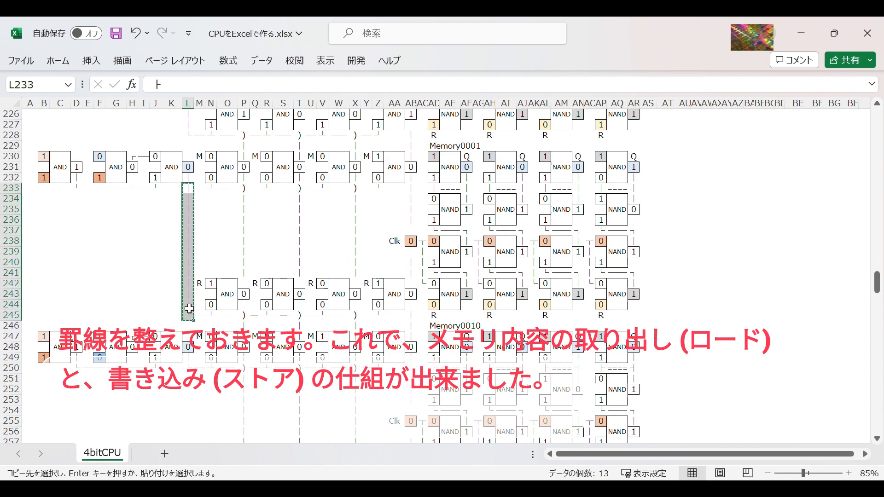
{"action": "left_click", "coordinate": [189, 369]}
{"action": "key", "text": "ctrl+v"}
{"action": "scroll", "coordinate": [226, 318], "scroll_direction": "down", "scroll_amount": 8}
{"action": "left_click", "coordinate": [188, 293]}
{"action": "key", "text": "ctrl+v"}
{"action": "scroll", "coordinate": [231, 326], "scroll_direction": "down", "scroll_amount": 4}
{"action": "left_click", "coordinate": [187, 347]}
{"action": "key", "text": "ctrl+v"}
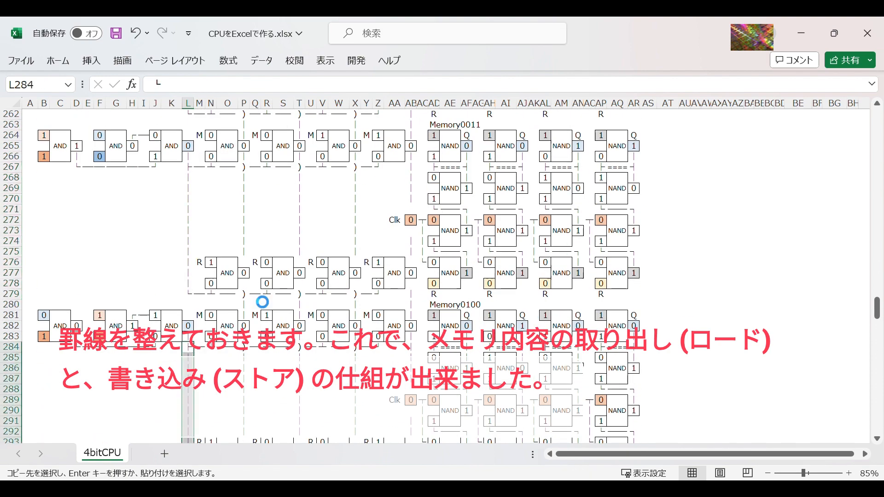
Step: Paste the copied vertical connector at L301, L318 and L335 for Memory0101 to Memory0111
{"action": "scroll", "coordinate": [258, 299], "scroll_direction": "down", "scroll_amount": 8}
{"action": "left_click", "coordinate": [187, 273]}
{"action": "key", "text": "ctrl+v"}
{"action": "scroll", "coordinate": [262, 295], "scroll_direction": "down", "scroll_amount": 4}
{"action": "left_click", "coordinate": [188, 330]}
{"action": "key", "text": "ctrl+v"}
{"action": "scroll", "coordinate": [268, 308], "scroll_direction": "down", "scroll_amount": 6}
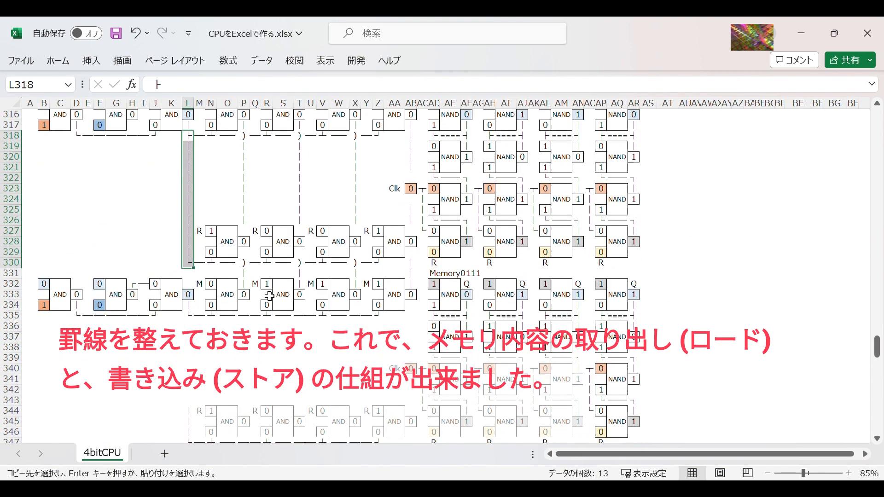
{"action": "left_click", "coordinate": [188, 309]}
{"action": "key", "text": "ctrl+v"}
{"action": "scroll", "coordinate": [302, 297], "scroll_direction": "down", "scroll_amount": 3}
{"action": "left_click", "coordinate": [300, 262]}
{"action": "scroll", "coordinate": [308, 276], "scroll_direction": "up", "scroll_amount": 7}
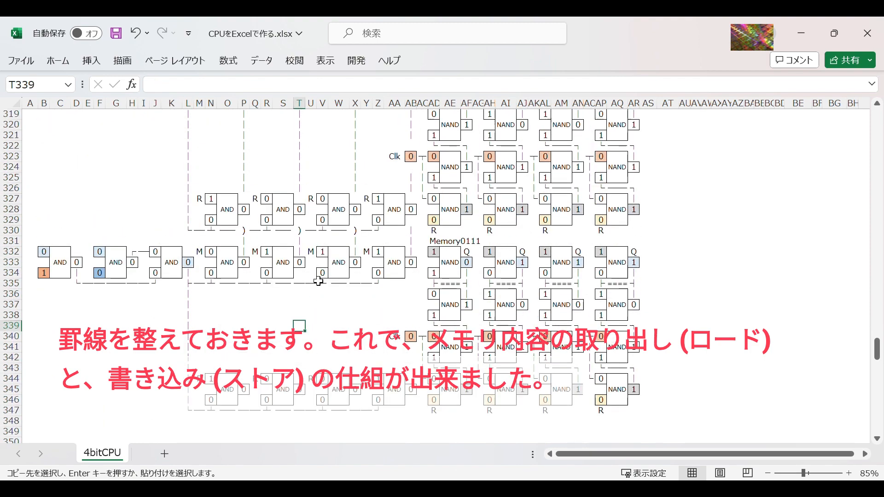
{"action": "scroll", "coordinate": [318, 281], "scroll_direction": "up", "scroll_amount": 17}
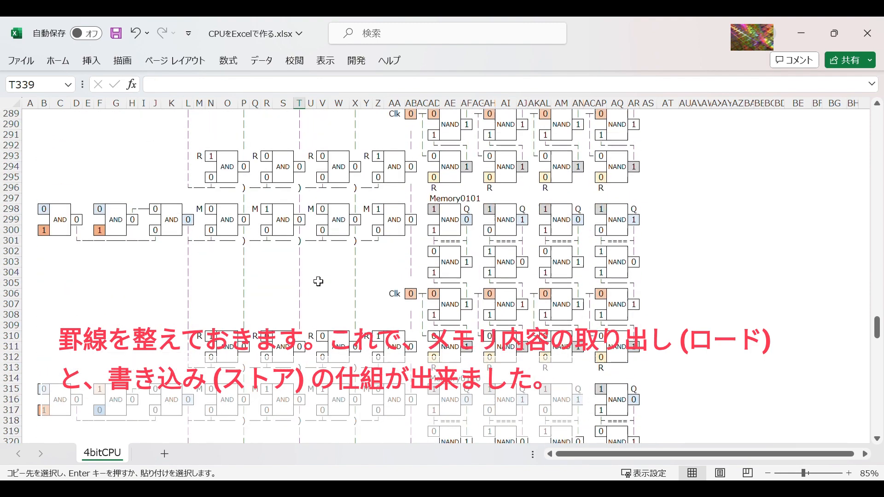
{"action": "scroll", "coordinate": [366, 285], "scroll_direction": "up", "scroll_amount": 16}
{"action": "left_click", "coordinate": [322, 420]}
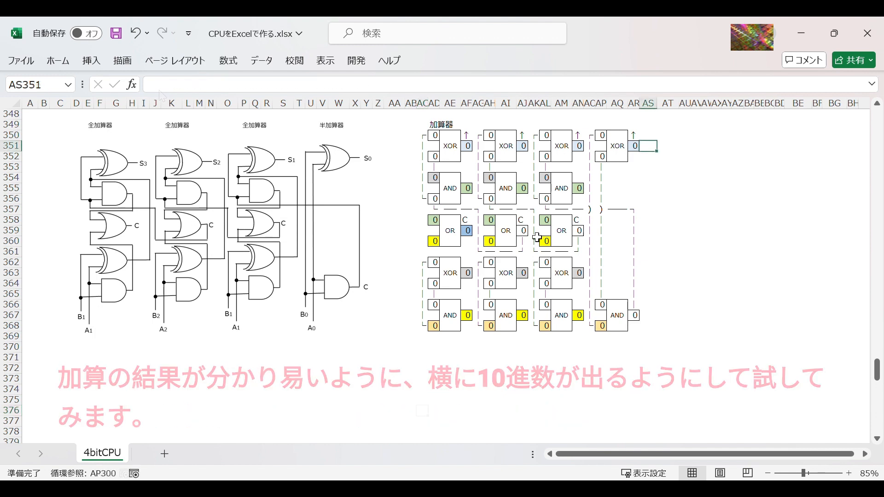
Step: Enter =BIN2DEC(AF351&AJ351&AN351&AR351) in AS351 to show the adder's result as a decimal number
{"action": "type", "text": "=bin2dec("}
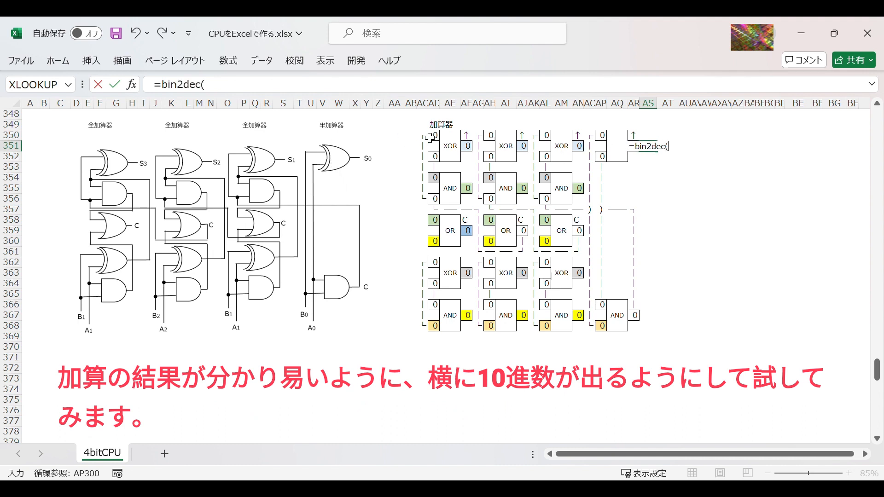
{"action": "left_click", "coordinate": [467, 147]}
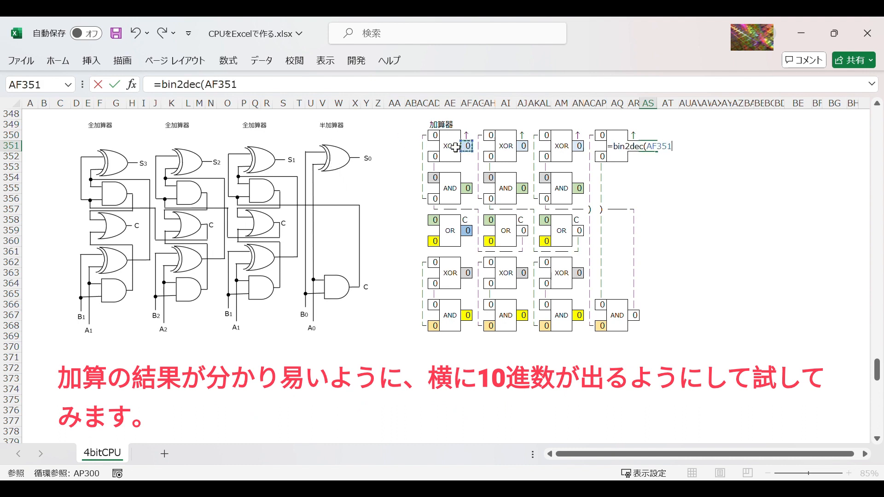
{"action": "type", "text": "&"}
{"action": "left_click", "coordinate": [523, 146]}
{"action": "type", "text": "&"}
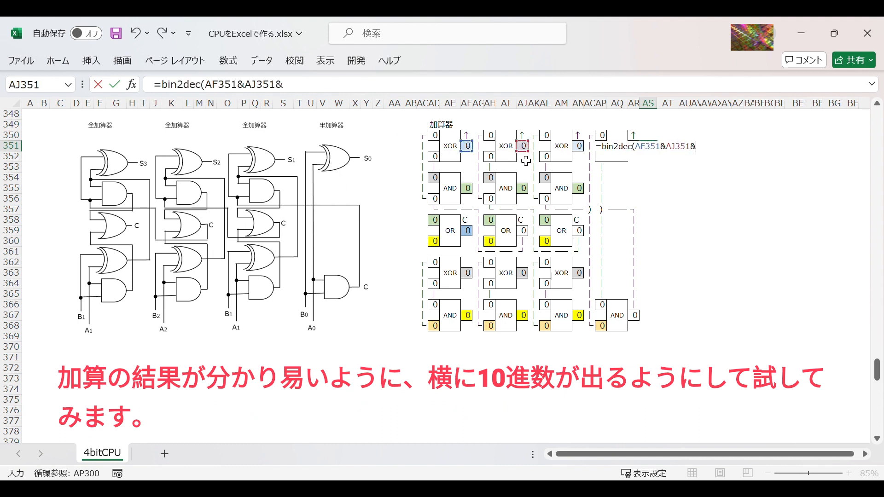
{"action": "left_click", "coordinate": [580, 147]}
{"action": "type", "text": "&"}
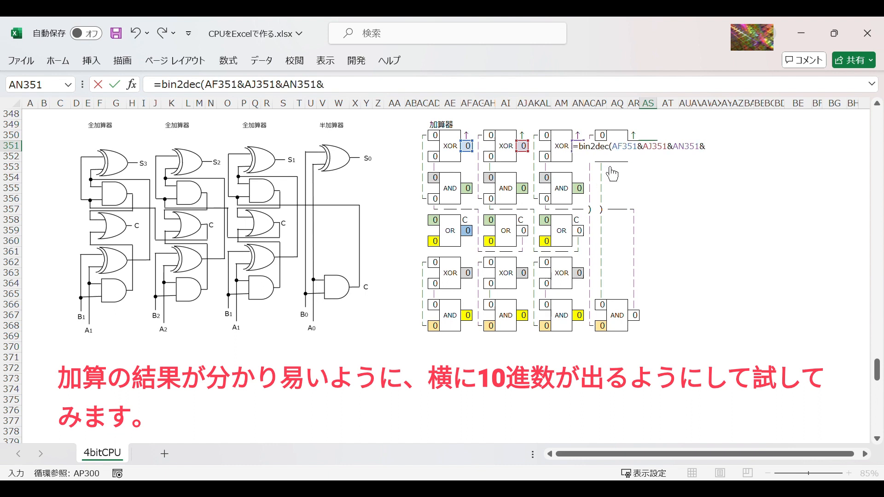
{"action": "left_click", "coordinate": [639, 140]}
{"action": "type", "text": ")"}
{"action": "key", "text": "Return"}
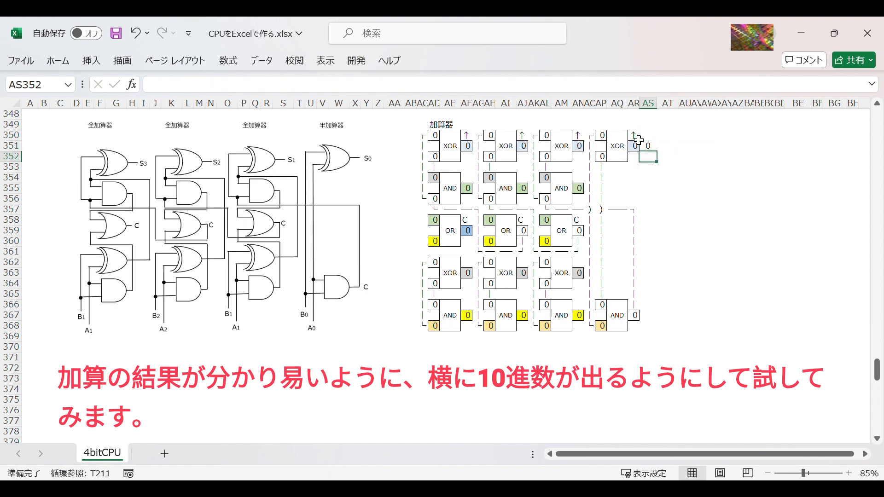
{"action": "left_click", "coordinate": [652, 145]}
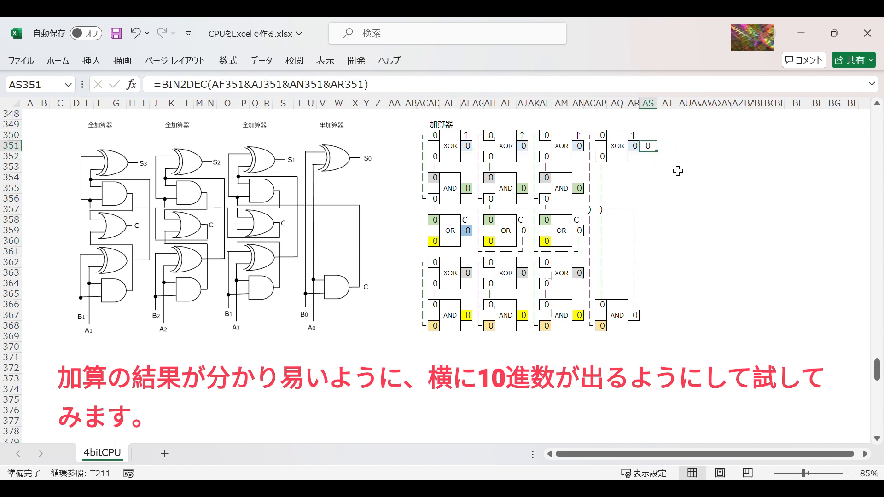
Step: Enter =BIN2DEC(AD366&AH366&AL366&AP366) in AS366 to show the adder's first operand as a decimal number
{"action": "key", "text": "Down"}
{"action": "key", "text": "Down"}
{"action": "key", "text": "Down"}
{"action": "key", "text": "Down"}
{"action": "key", "text": "Down"}
{"action": "key", "text": "Down"}
{"action": "key", "text": "Down"}
{"action": "key", "text": "Down"}
{"action": "key", "text": "Down"}
{"action": "key", "text": "Down"}
{"action": "key", "text": "Down"}
{"action": "key", "text": "Down"}
{"action": "key", "text": "Down"}
{"action": "key", "text": "Down"}
{"action": "key", "text": "Down"}
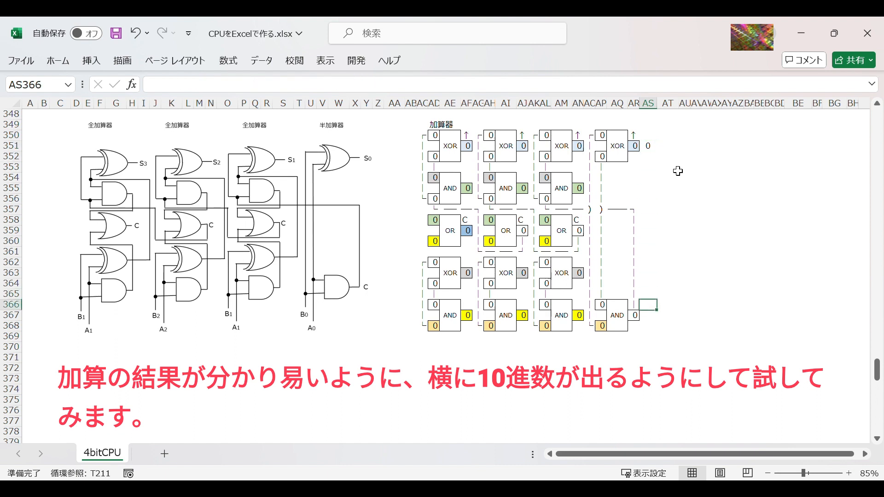
{"action": "type", "text": "=bin2dec("}
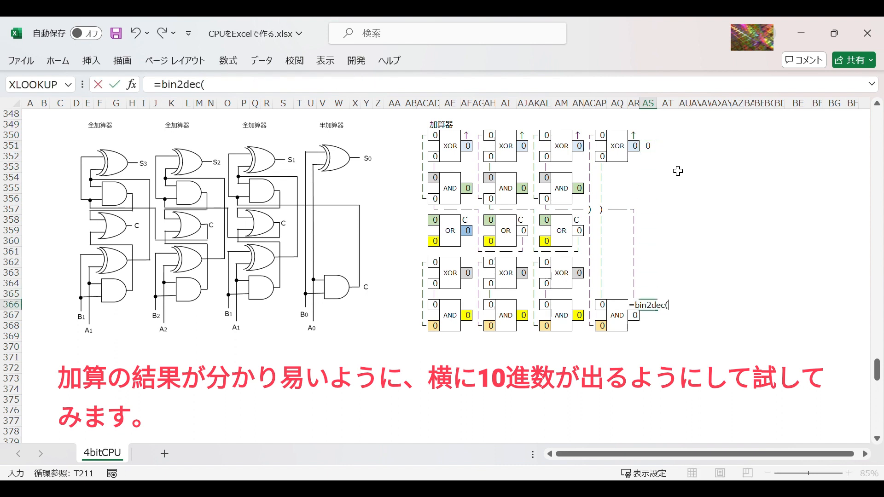
{"action": "left_click", "coordinate": [435, 305]}
{"action": "type", "text": "&"}
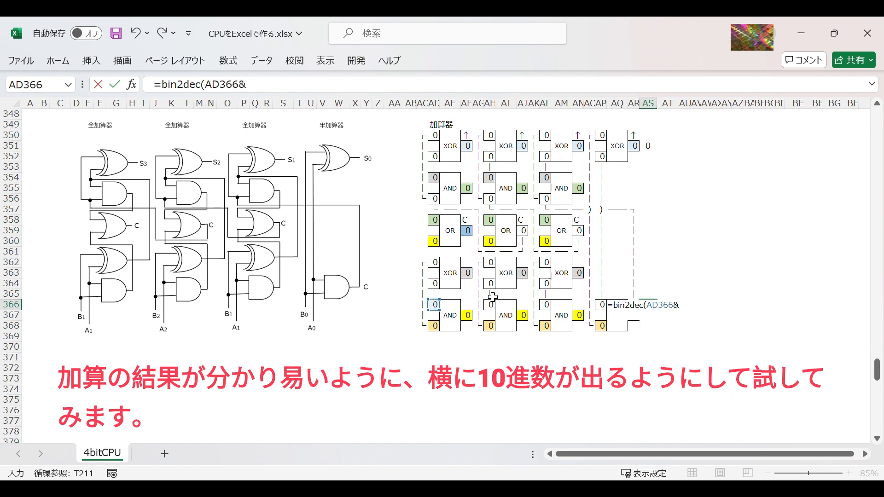
{"action": "left_click", "coordinate": [490, 305]}
{"action": "type", "text": "&"}
{"action": "left_click", "coordinate": [546, 305]}
{"action": "type", "text": "&"}
{"action": "left_click", "coordinate": [601, 294]}
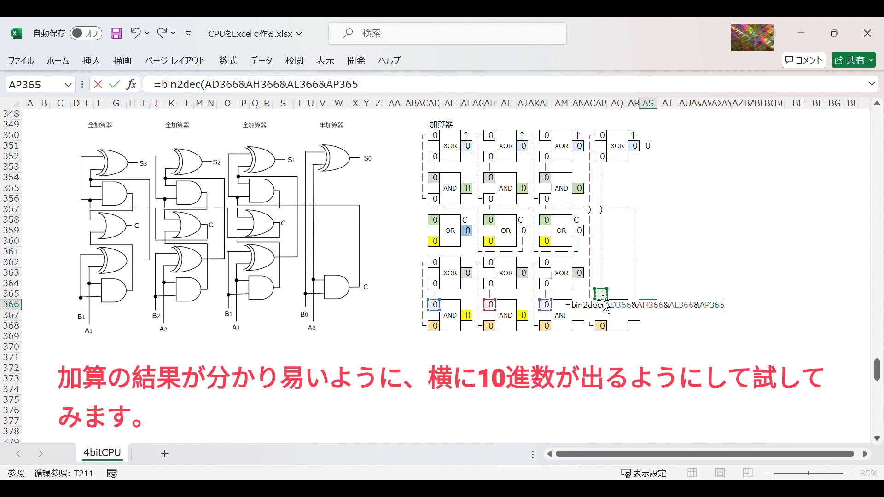
{"action": "left_click", "coordinate": [594, 303]}
{"action": "type", "text": ")"}
{"action": "key", "text": "Return"}
{"action": "key", "text": "Up"}
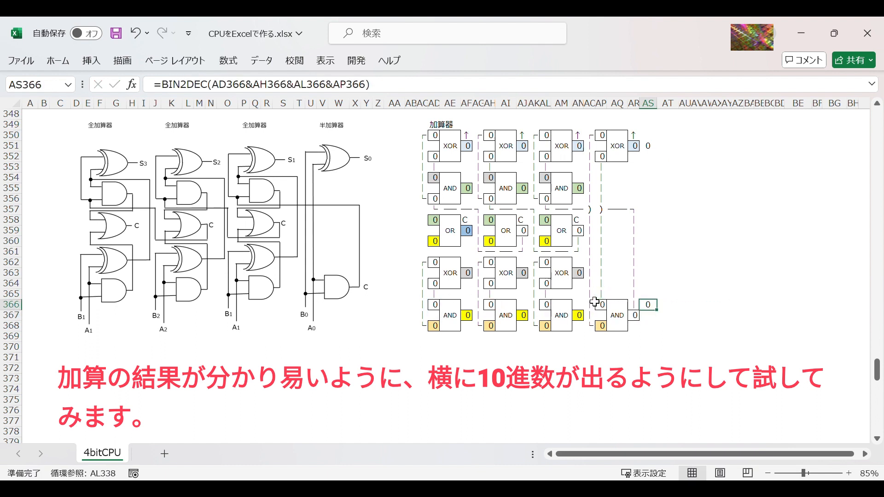
Step: Copy the decimal conversion formula from AS366 to AS368 for the adder's second operand
{"action": "key", "text": "ctrl+c"}
{"action": "key", "text": "Down"}
{"action": "key", "text": "Down"}
{"action": "key", "text": "ctrl+v"}
{"action": "key", "text": "Escape"}
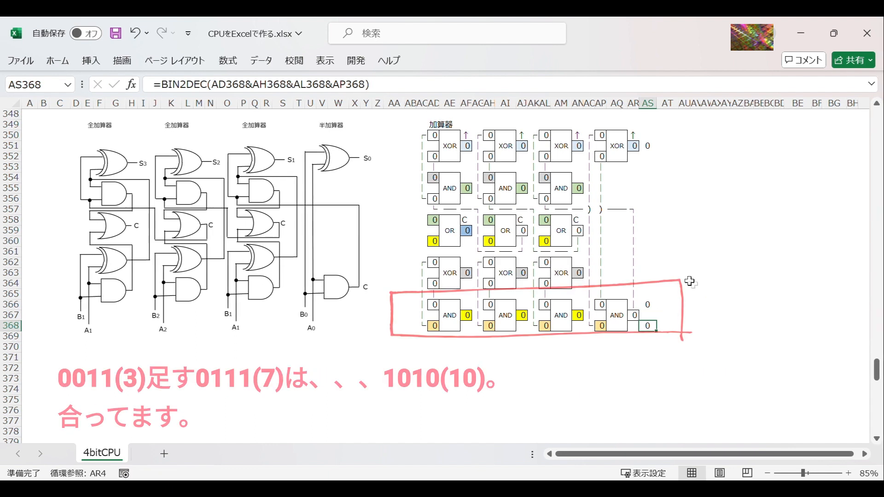
Step: Set the adder's first operand in row 366 to 0011 by entering 1 in AL366 and AP366
{"action": "left_click", "coordinate": [438, 306]}
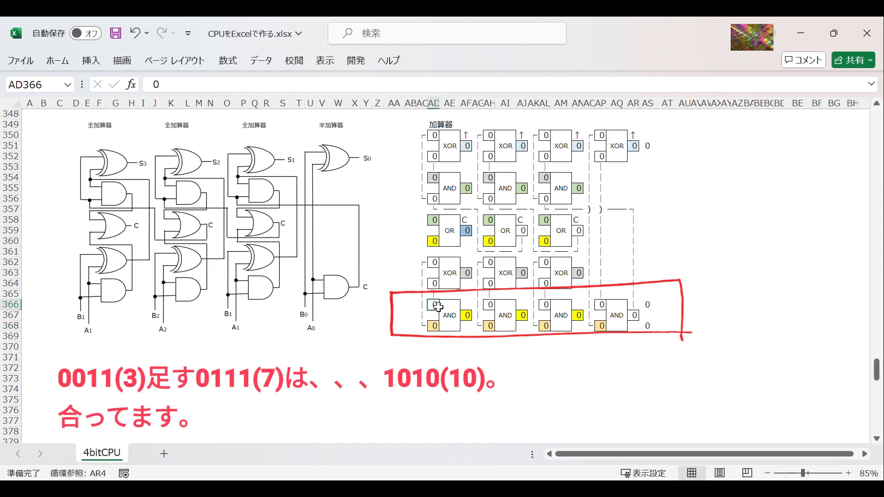
{"action": "left_click", "coordinate": [546, 306]}
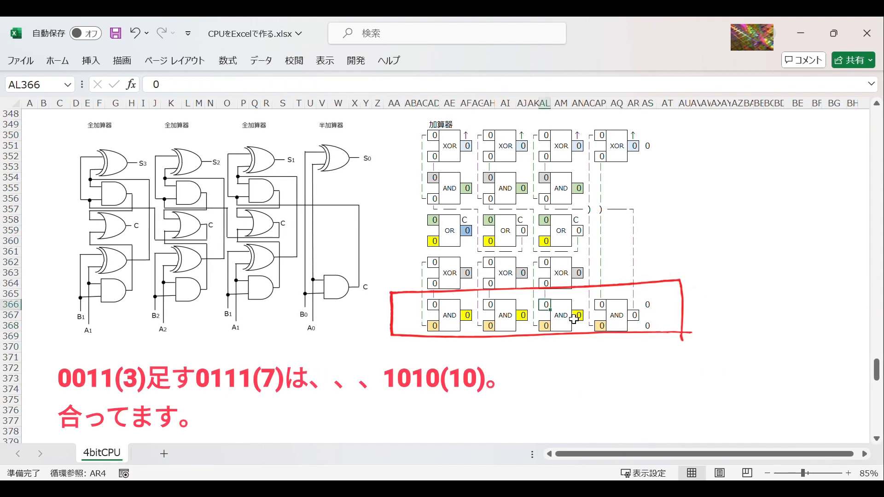
{"action": "type", "text": "1"}
{"action": "left_click", "coordinate": [599, 305]}
{"action": "type", "text": "1"}
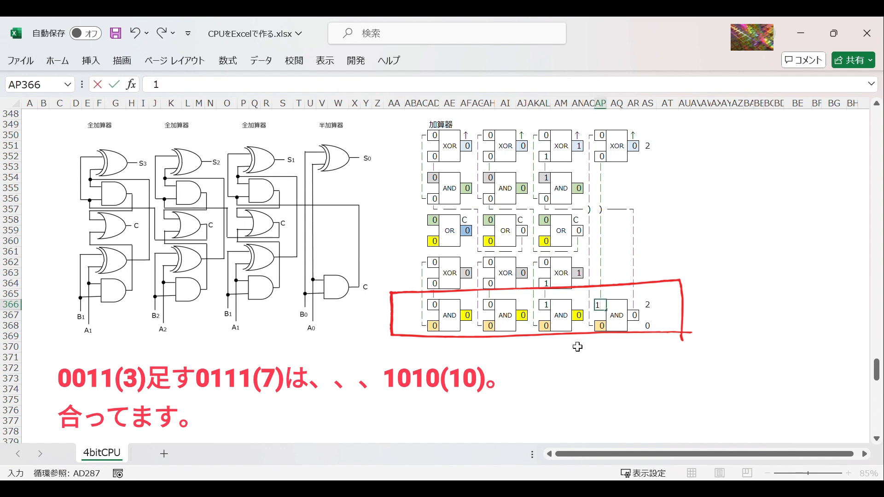
{"action": "left_click", "coordinate": [548, 359]}
Step: Set the adder's second operand in row 368 to 0111 by entering 1 in AH368, AL368 and AP368
{"action": "left_click", "coordinate": [490, 326]}
{"action": "type", "text": "1"}
{"action": "left_click", "coordinate": [544, 326]}
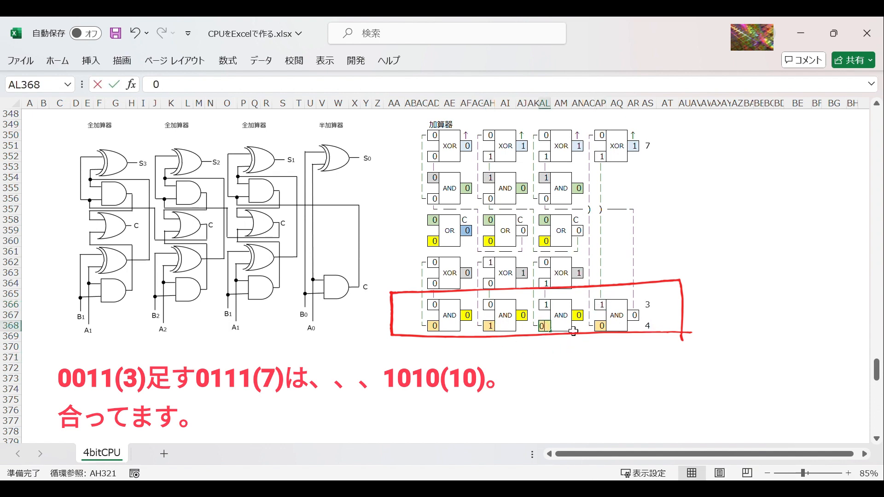
{"action": "type", "text": "1"}
{"action": "left_click", "coordinate": [599, 326]}
{"action": "type", "text": "1"}
{"action": "left_click", "coordinate": [667, 326]}
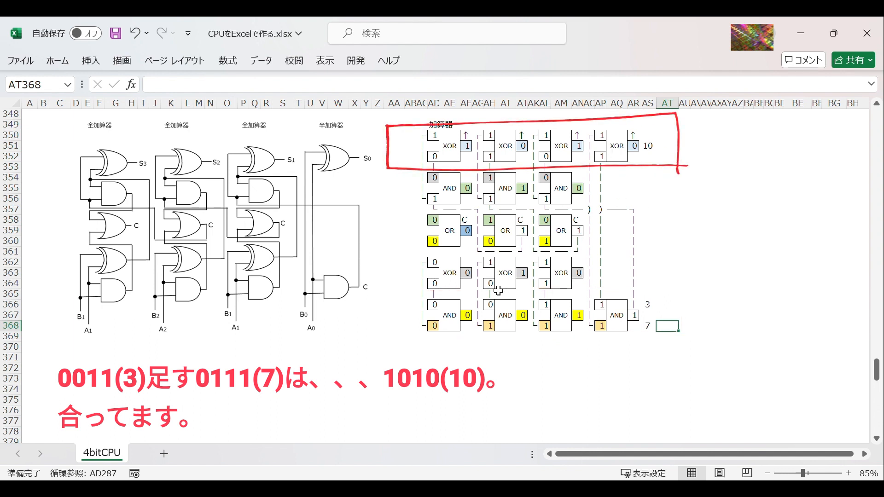
Step: Test the adder with 0001 plus 0010 by entering 0 in AL366, AH368 and AP368
{"action": "left_click", "coordinate": [549, 306]}
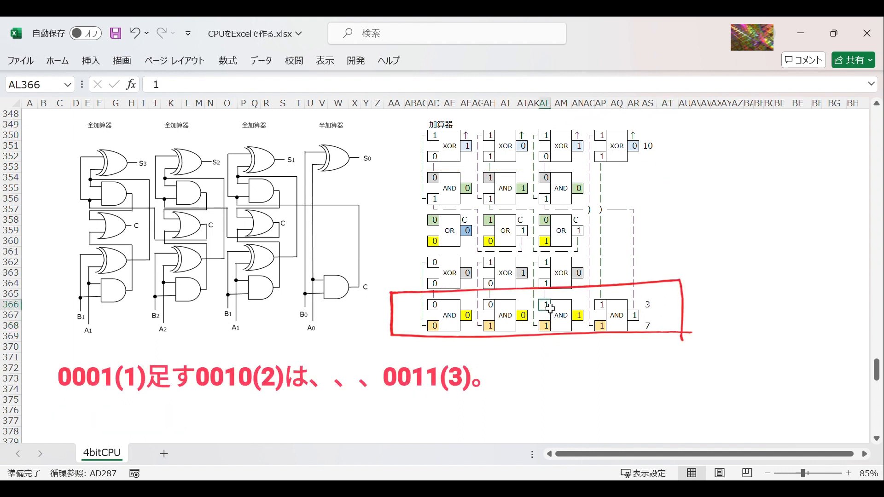
{"action": "type", "text": "0"}
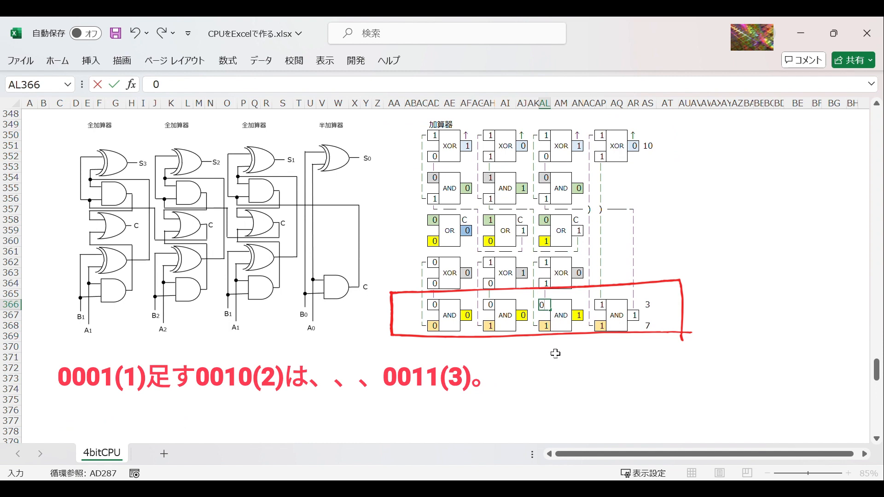
{"action": "left_click", "coordinate": [558, 337]}
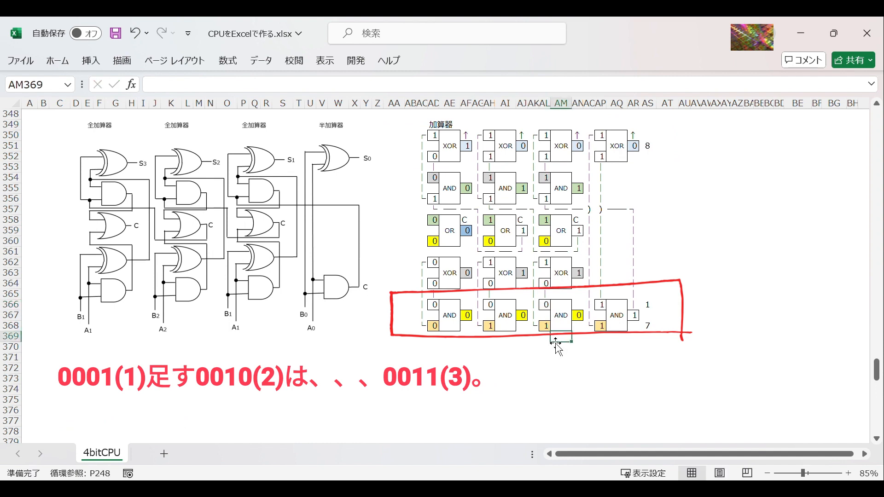
{"action": "left_click", "coordinate": [491, 328]}
{"action": "type", "text": "0"}
{"action": "left_click", "coordinate": [598, 327]}
{"action": "type", "text": "0"}
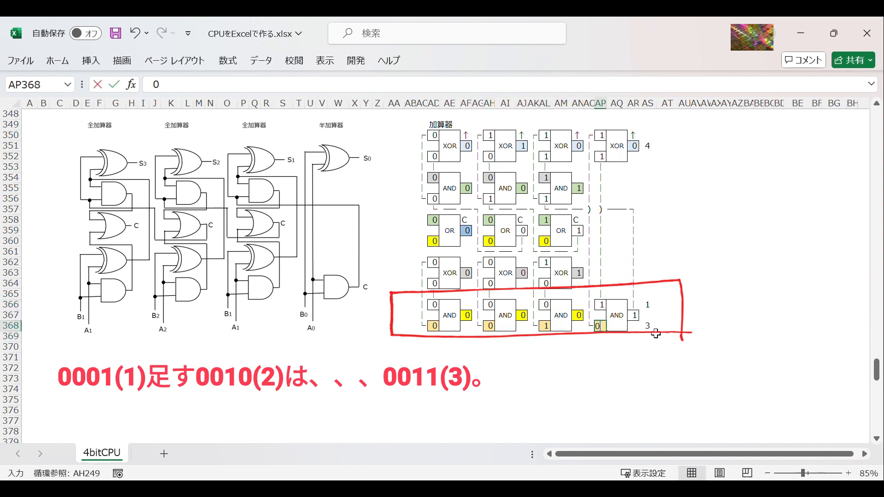
{"action": "left_click", "coordinate": [685, 326]}
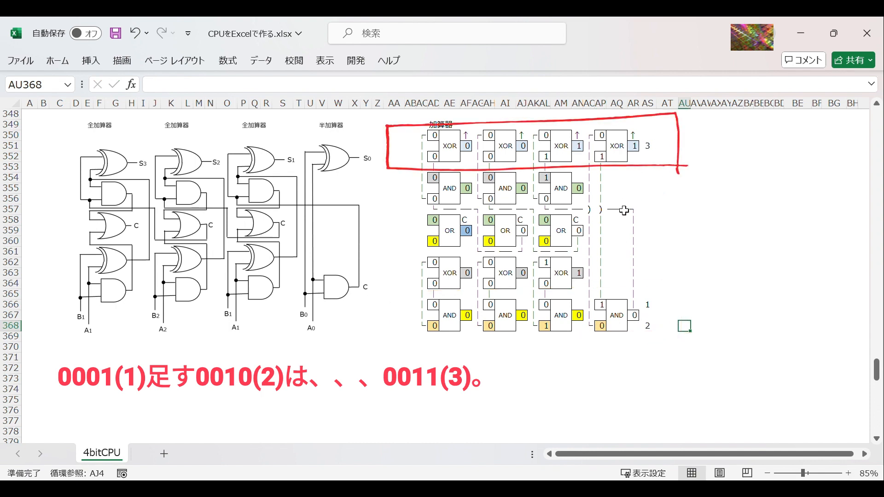
Step: Set the adder's first operand to 1010 by entering 1 in AD366 and AL366 and 0 in AP366
{"action": "left_click", "coordinate": [435, 306]}
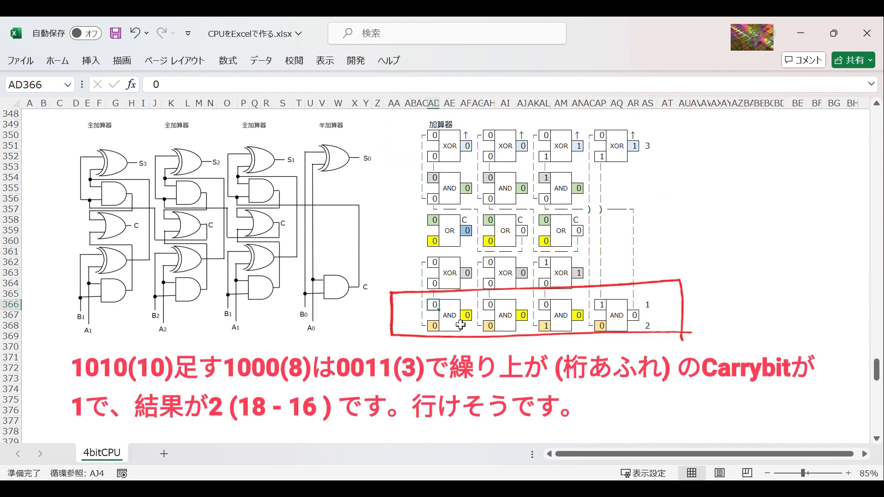
{"action": "type", "text": "1"}
{"action": "left_click", "coordinate": [546, 304]}
{"action": "type", "text": "1"}
{"action": "left_click", "coordinate": [605, 306]}
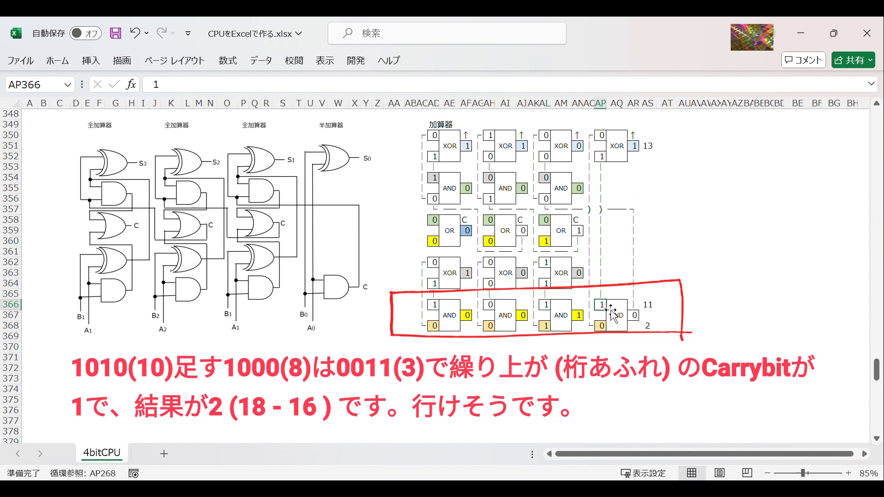
{"action": "type", "text": "0"}
{"action": "left_click", "coordinate": [579, 348]}
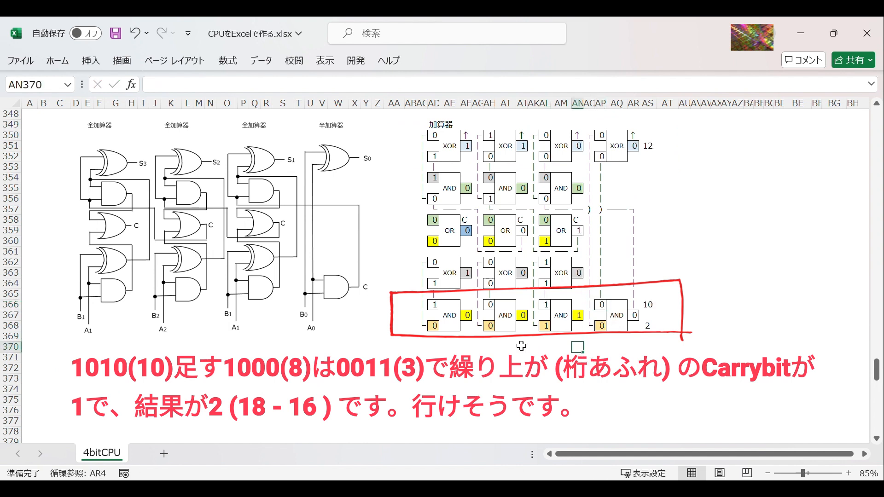
Step: Set the adder's second operand to 1000 by entering 1 in AD368 and 0 in AL368
{"action": "left_click", "coordinate": [436, 328]}
{"action": "type", "text": "1"}
{"action": "left_click", "coordinate": [546, 328]}
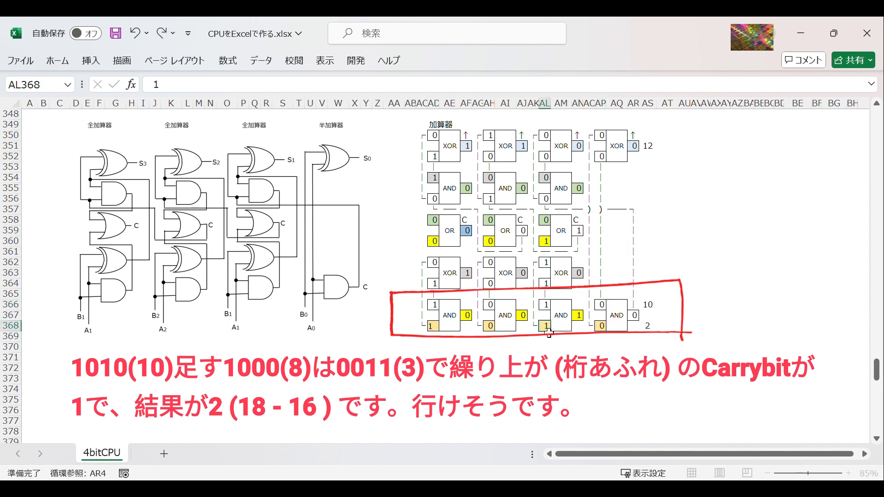
{"action": "type", "text": "0"}
{"action": "left_click", "coordinate": [664, 329]}
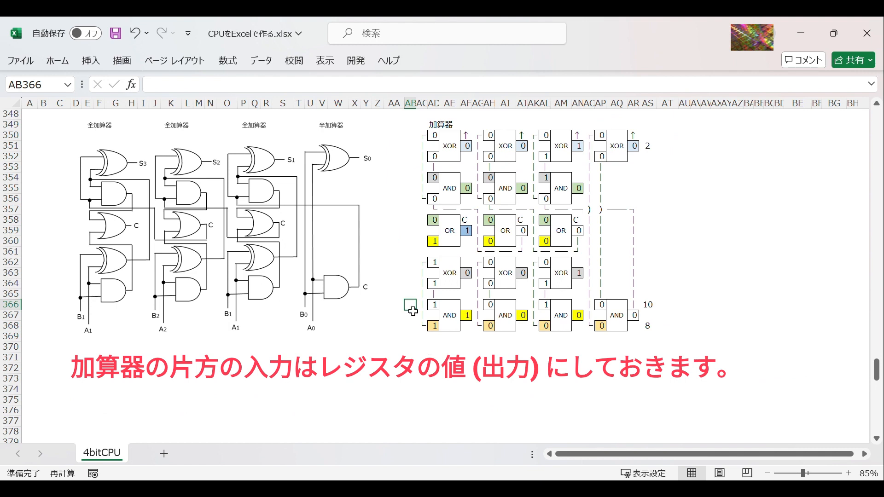
Step: Label the adder's first operand row Reg→ in AB366 and link AD366 to the register output with =AF4
{"action": "type", "text": "Reg→"}
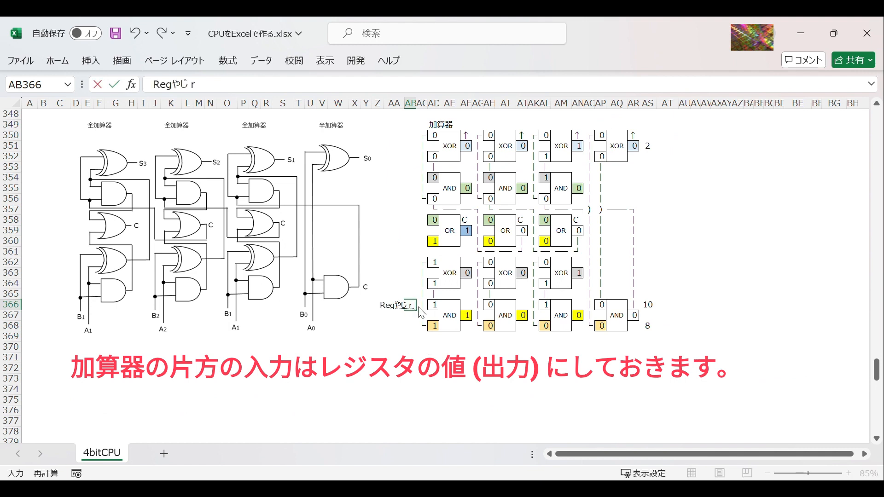
{"action": "key", "text": "Return"}
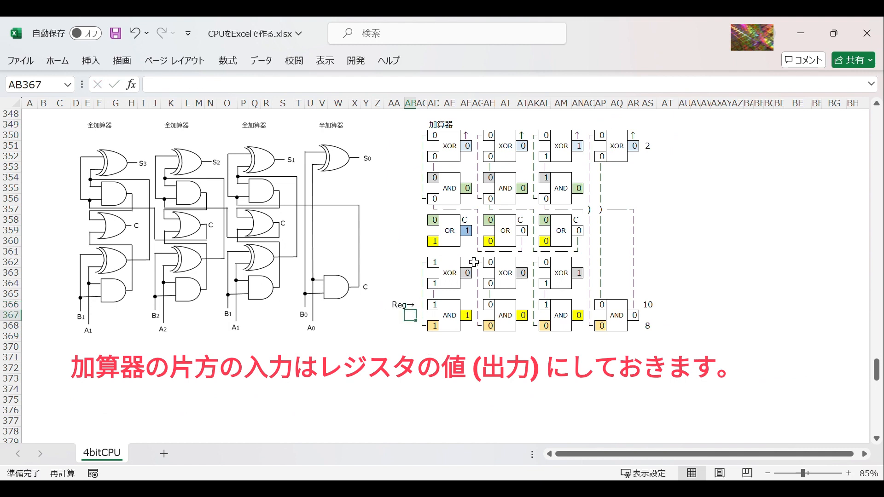
{"action": "left_click", "coordinate": [434, 304]}
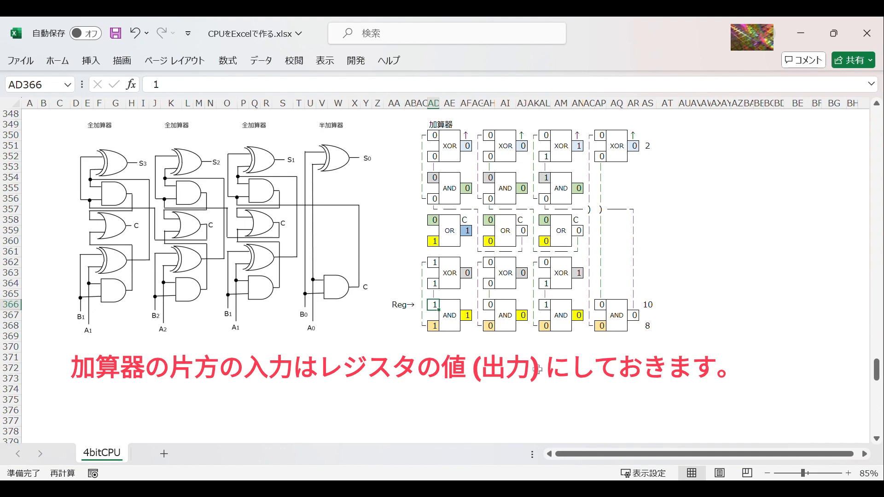
{"action": "type", "text": "="}
{"action": "left_click_drag", "start_coordinate": [878, 381], "coordinate": [877, 122]}
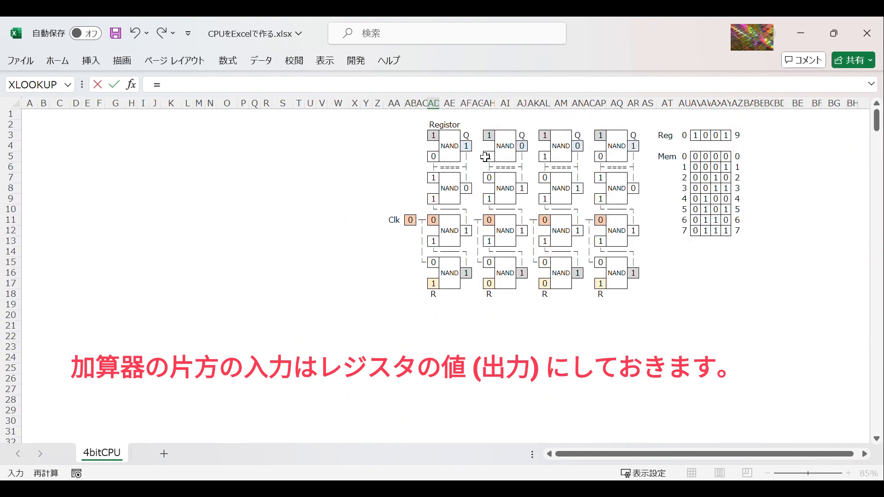
{"action": "left_click", "coordinate": [467, 146]}
{"action": "key", "text": "Return"}
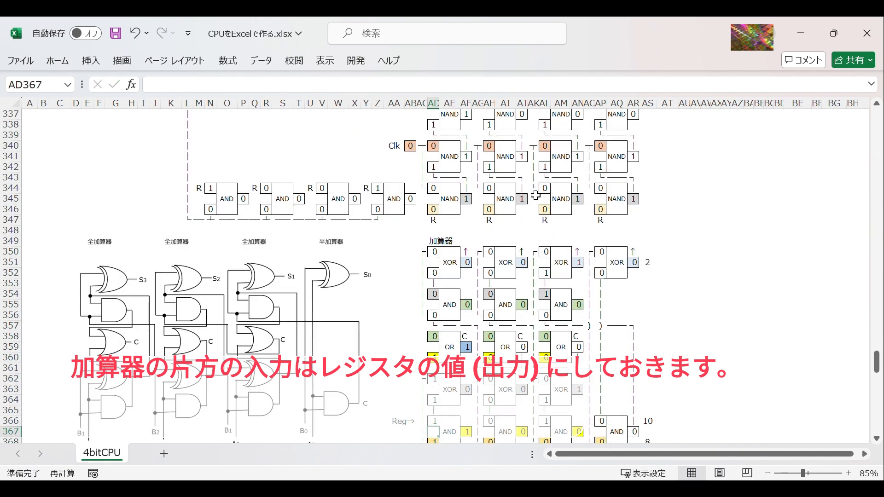
{"action": "scroll", "coordinate": [552, 202], "scroll_direction": "down", "scroll_amount": 3}
{"action": "scroll", "coordinate": [878, 448], "scroll_direction": "down", "scroll_amount": 1}
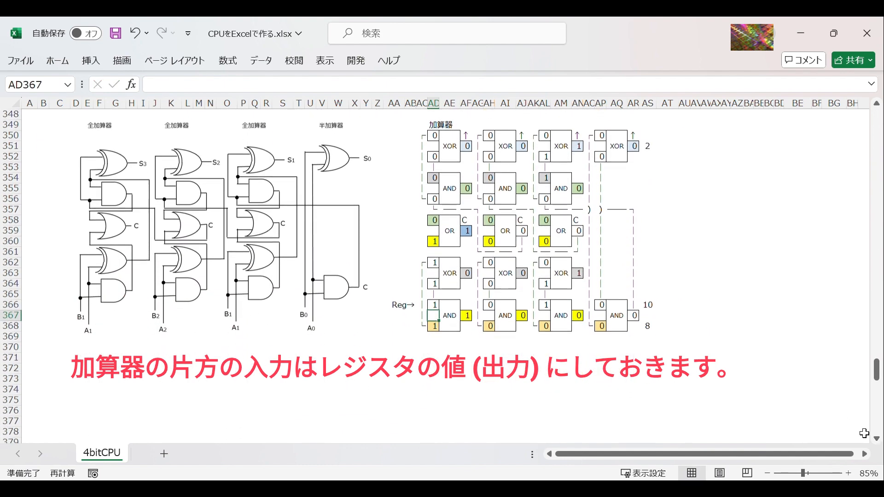
Step: Copy the register link from AD366 to AH366, AL366 and AP366 so the whole first operand reads the register outputs
{"action": "left_click", "coordinate": [438, 309]}
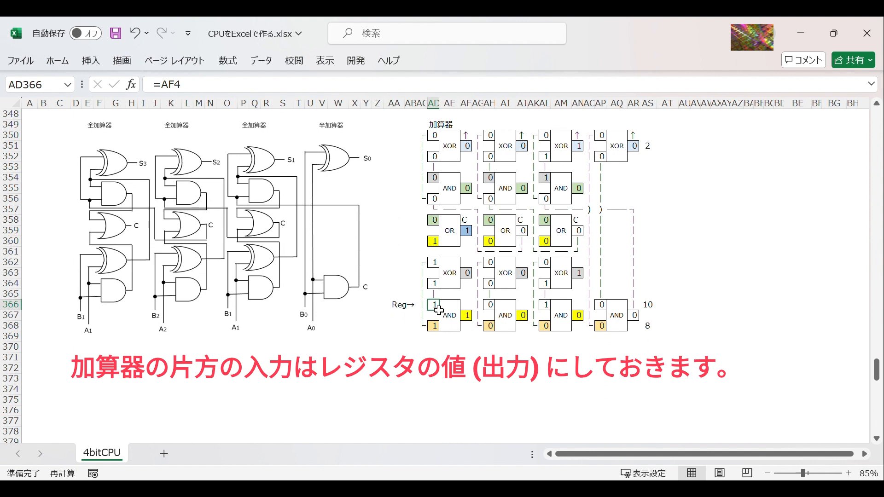
{"action": "key", "text": "ctrl+c"}
{"action": "left_click", "coordinate": [489, 305]}
{"action": "key", "text": "ctrl+v"}
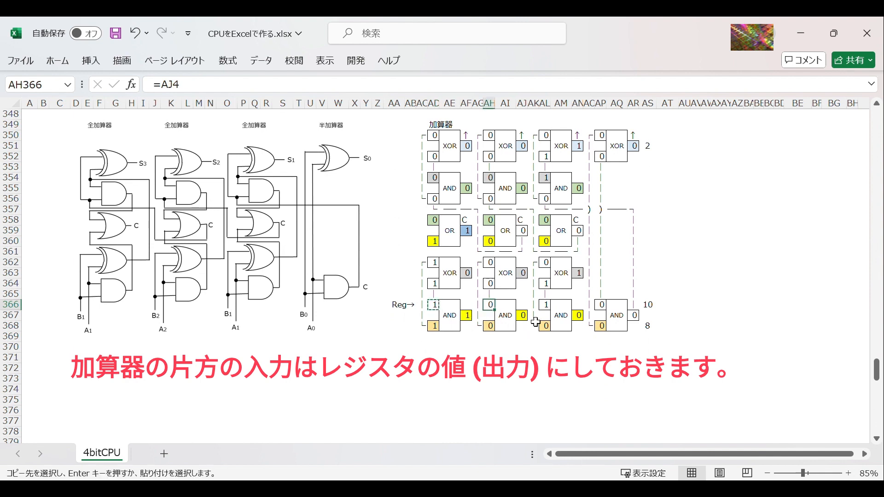
{"action": "left_click", "coordinate": [545, 304]}
{"action": "key", "text": "ctrl+v"}
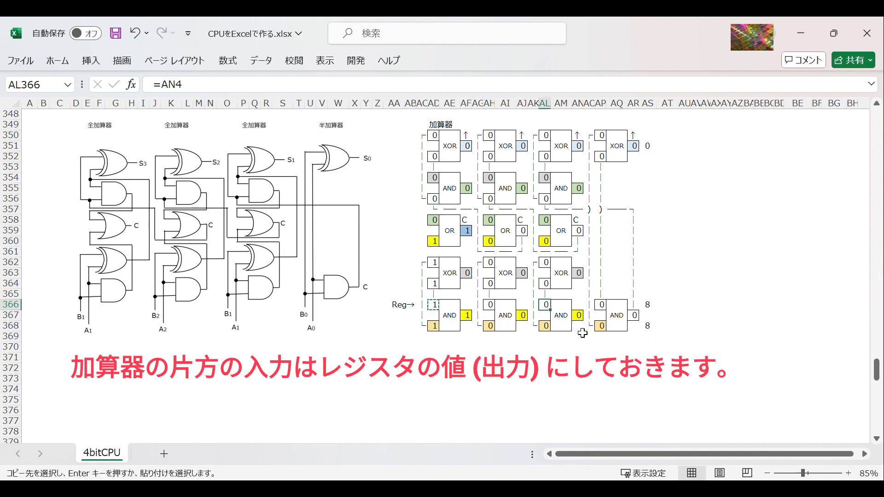
{"action": "left_click", "coordinate": [606, 308]}
{"action": "key", "text": "ctrl+v"}
{"action": "left_click", "coordinate": [406, 305]}
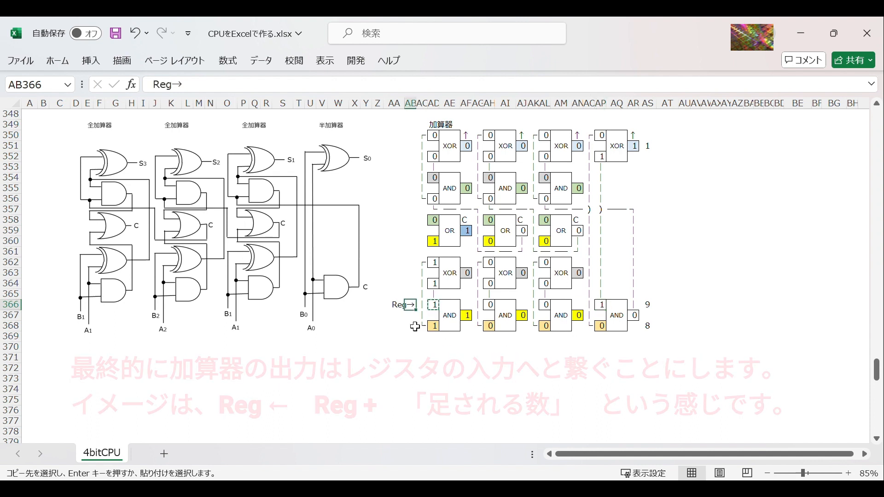
{"action": "key", "text": "Escape"}
{"action": "left_click", "coordinate": [412, 337]}
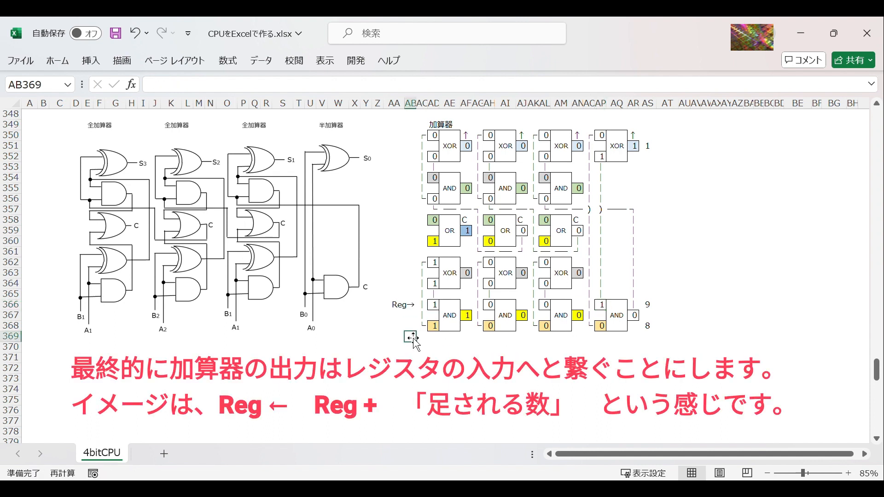